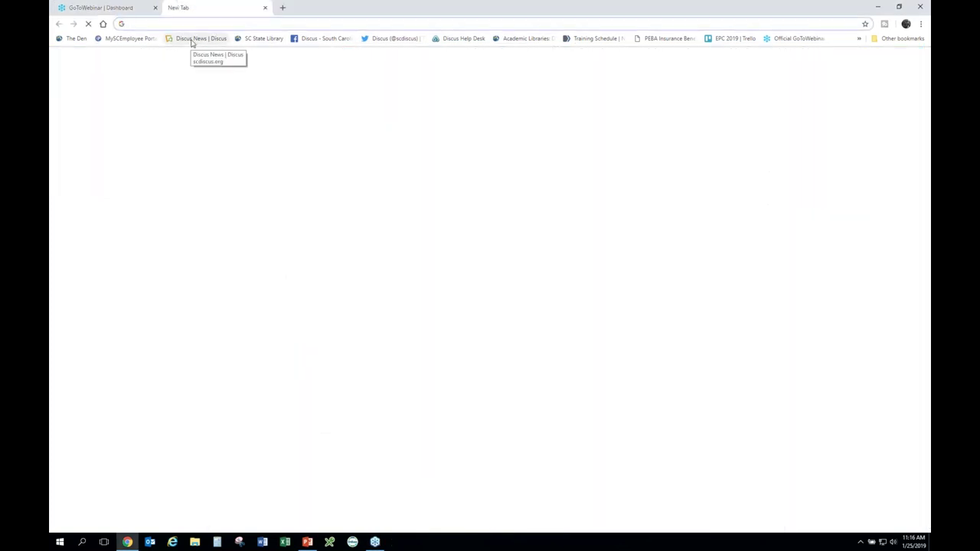
View the Elementary subject and topical guide from the Discus site's Training Resources page and close it
left_click(193, 42)
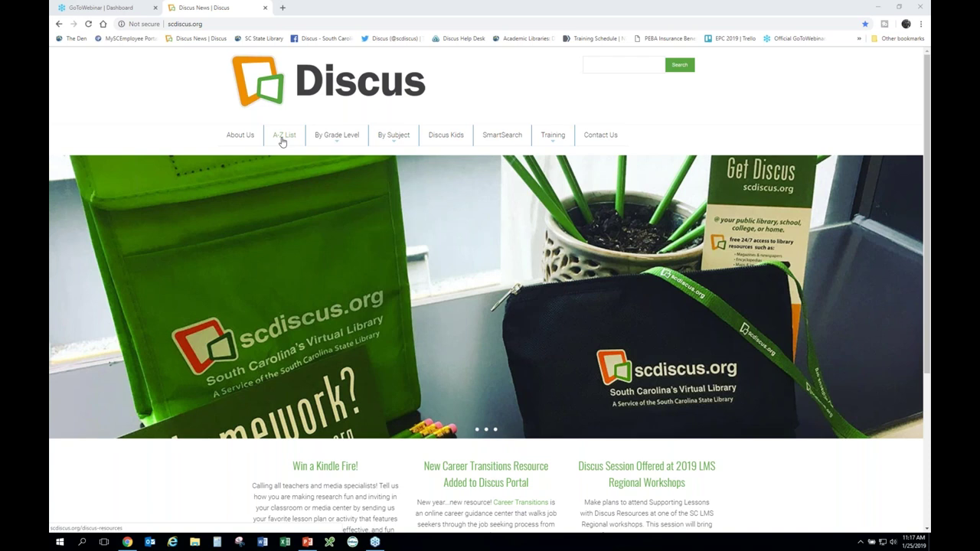
mouse_move(550, 138)
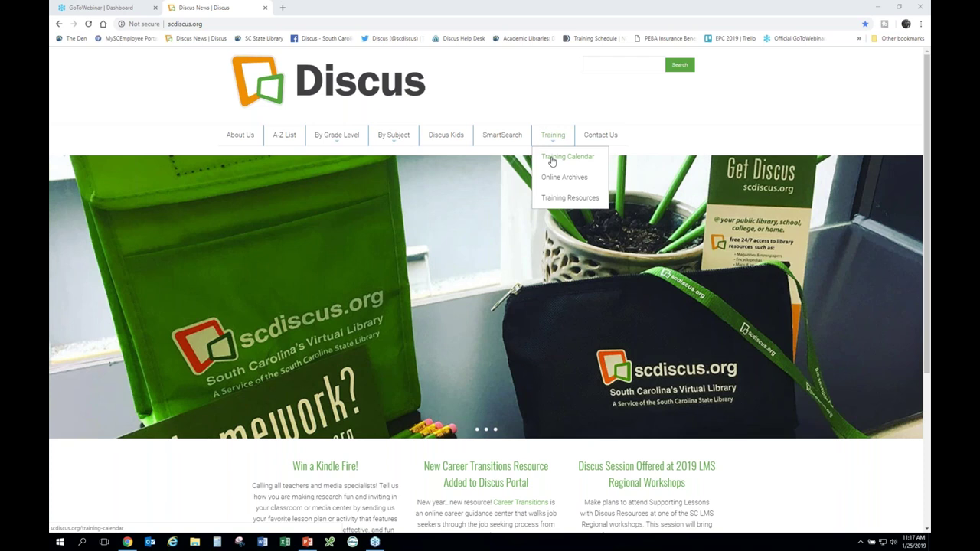
left_click(554, 199)
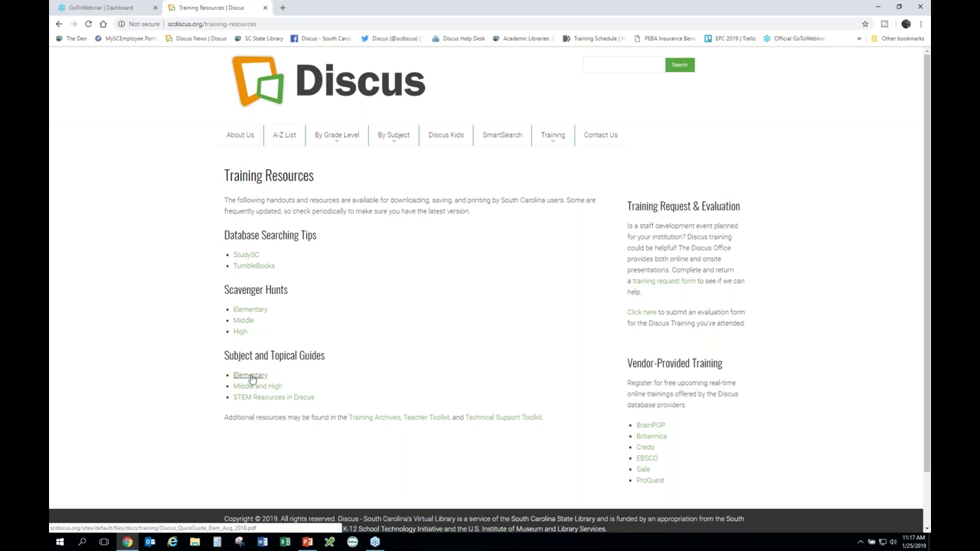
left_click(250, 376)
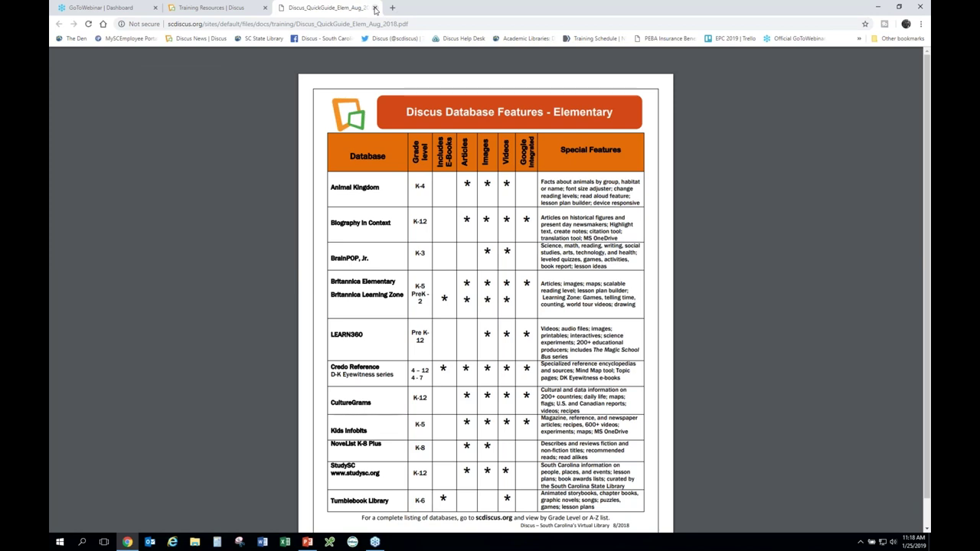
left_click(375, 9)
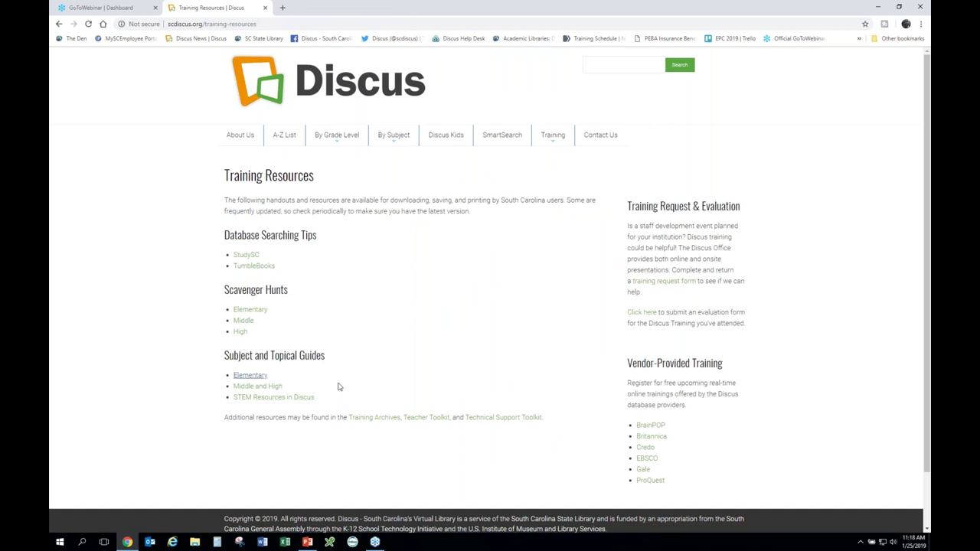
Open the A-Z list of Discus resources, view the 20th Century Historical Videos description and return to the list
left_click(284, 136)
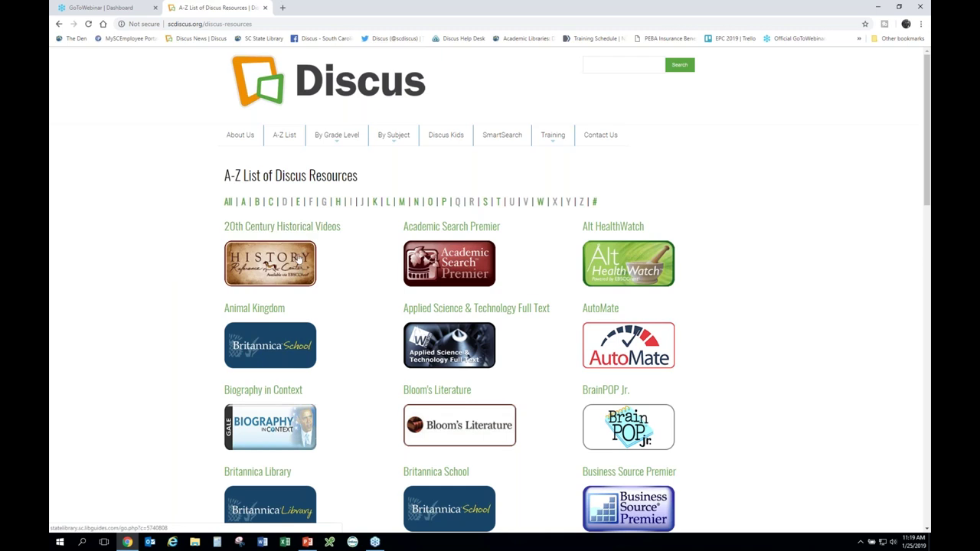
left_click(296, 227)
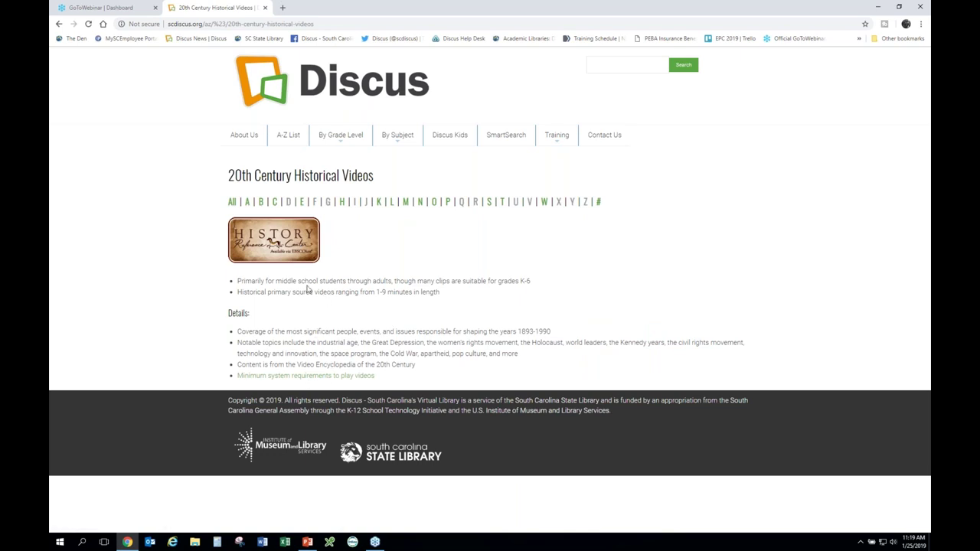
left_click(59, 24)
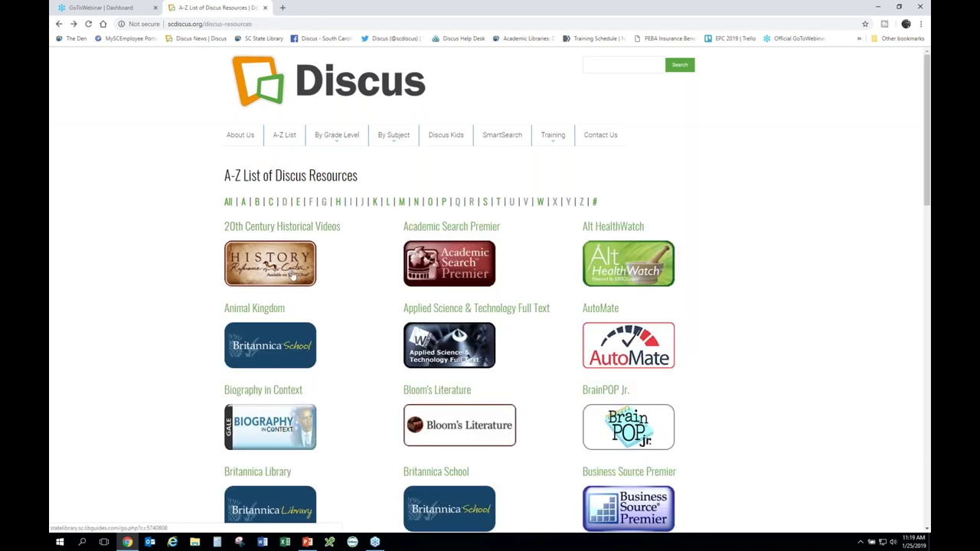
Open Biography in Context from the A-Z list and browse all people in the African Americans category
scroll(280, 383, "down", 1)
left_click(280, 387)
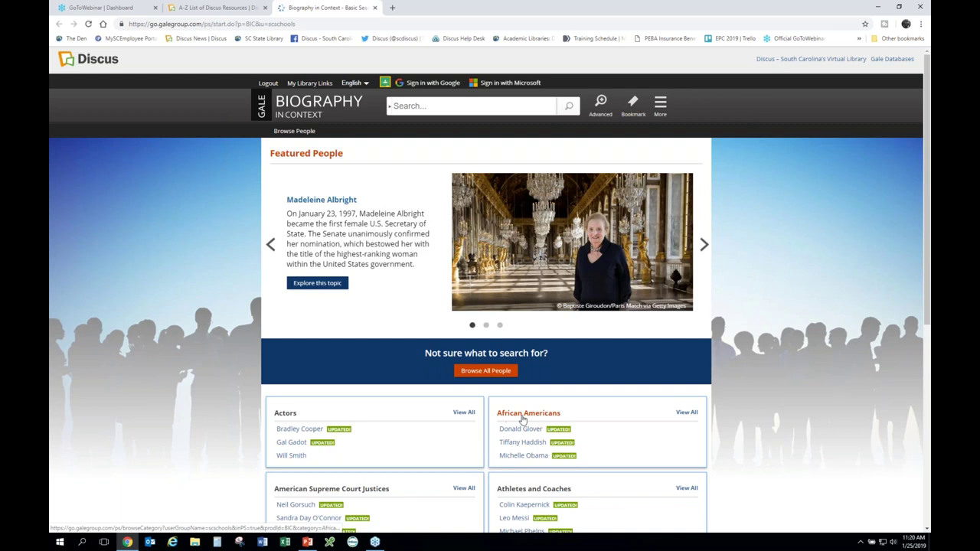
left_click(688, 413)
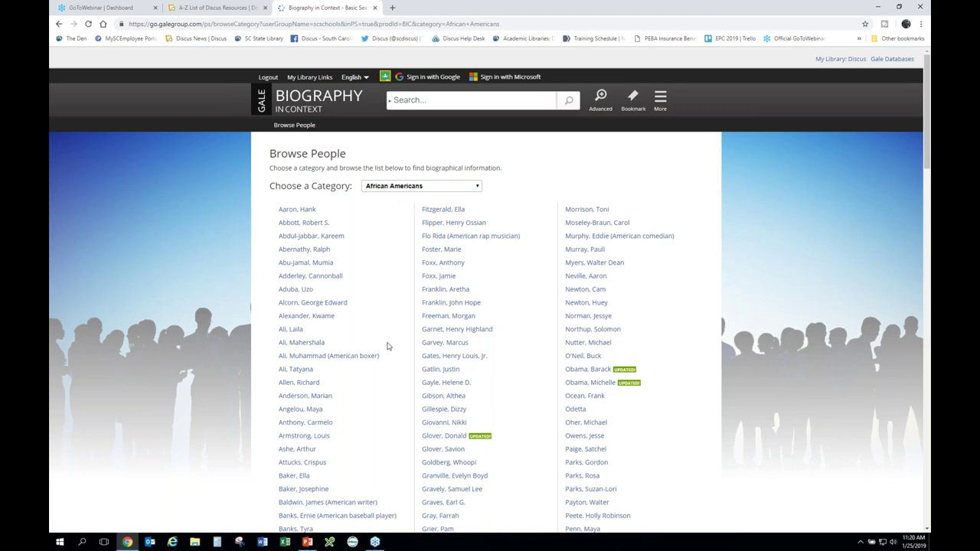
scroll(387, 357, "down", 2)
scroll(387, 357, "down", 1)
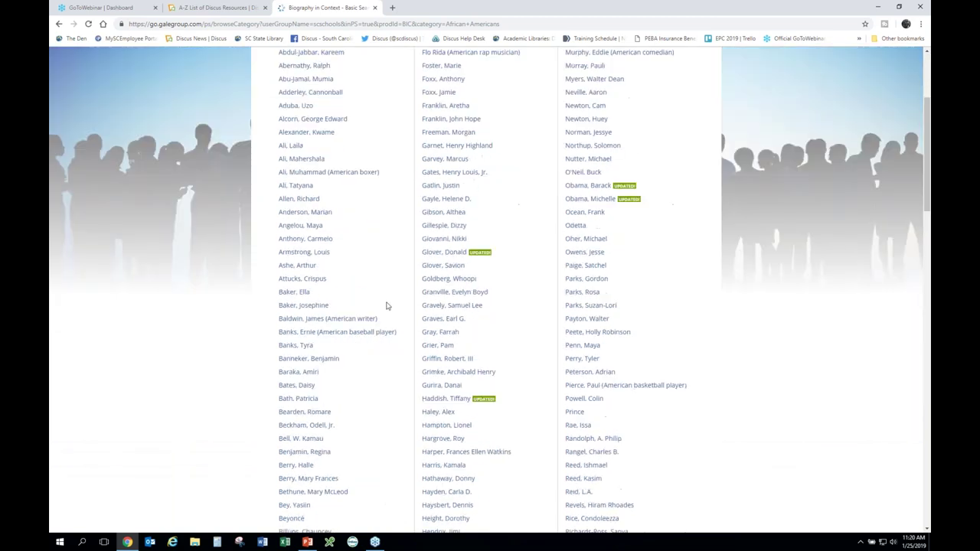
scroll(387, 306, "down", 5)
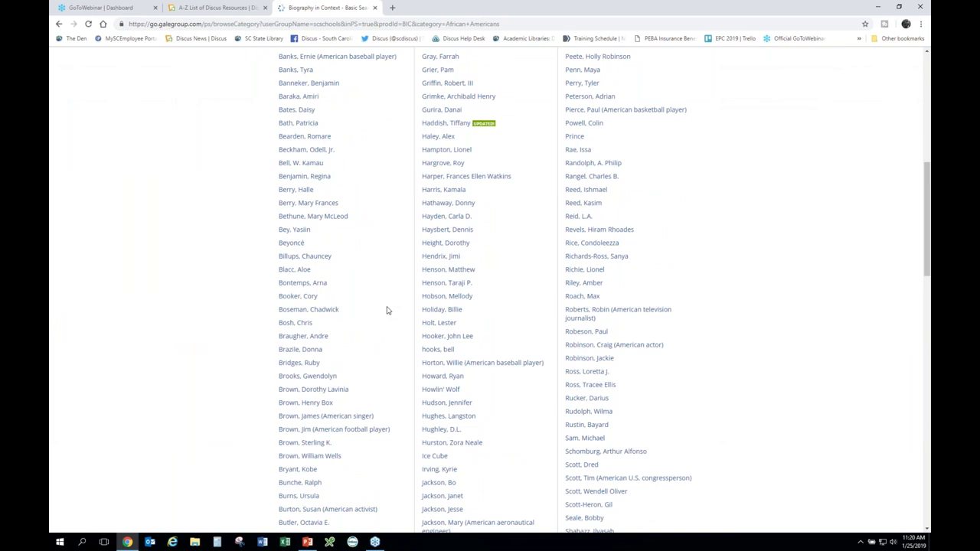
scroll(386, 310, "up", 7)
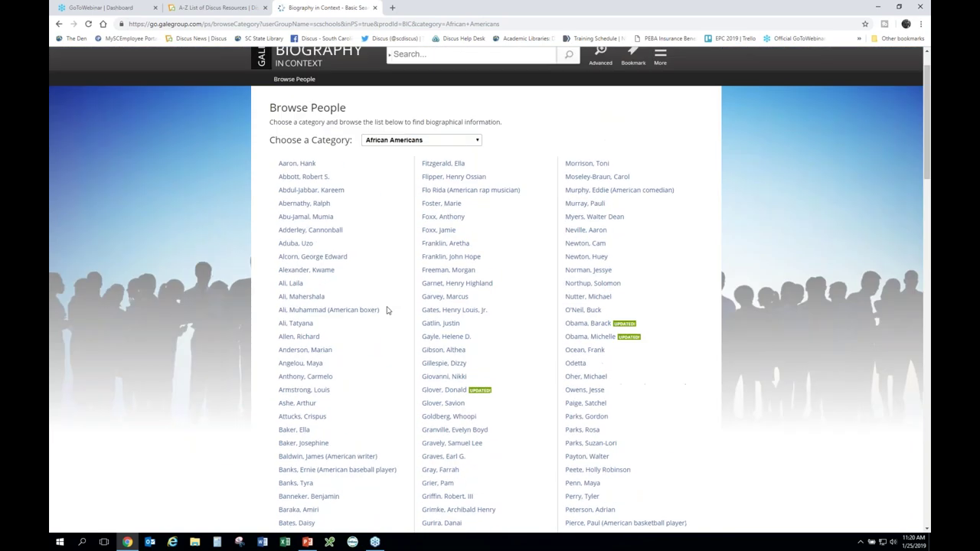
scroll(386, 311, "up", 1)
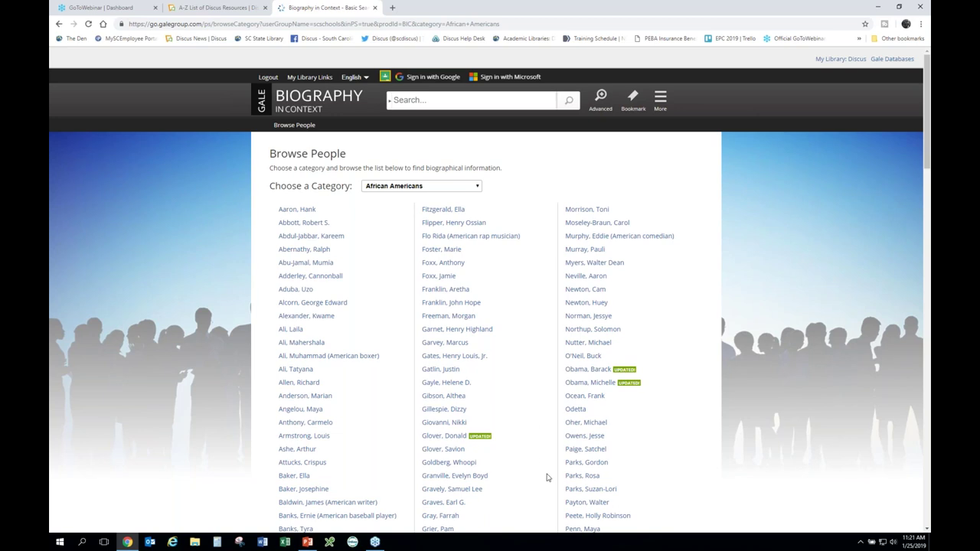
scroll(548, 480, "down", 1)
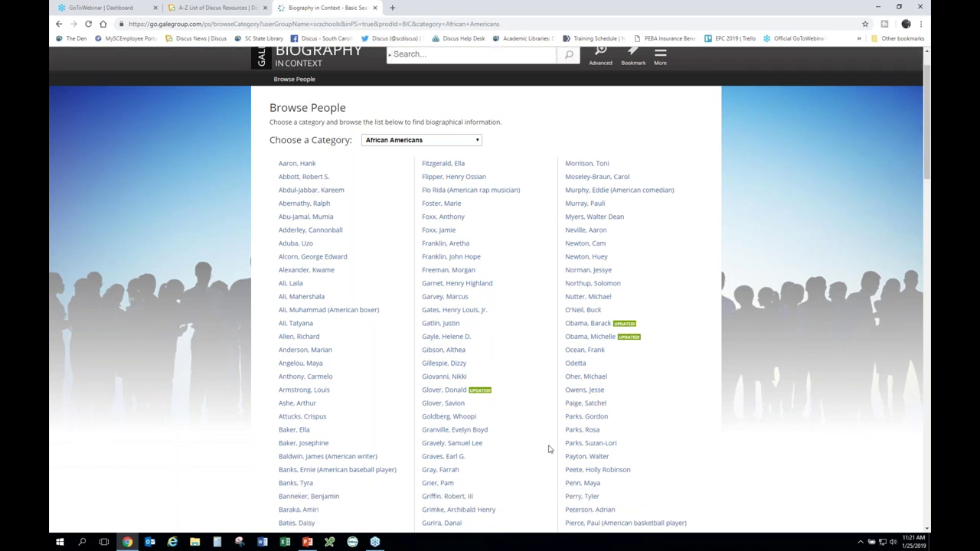
Open the Satchel Paige topic from the people list and look through his full biography article
left_click(594, 404)
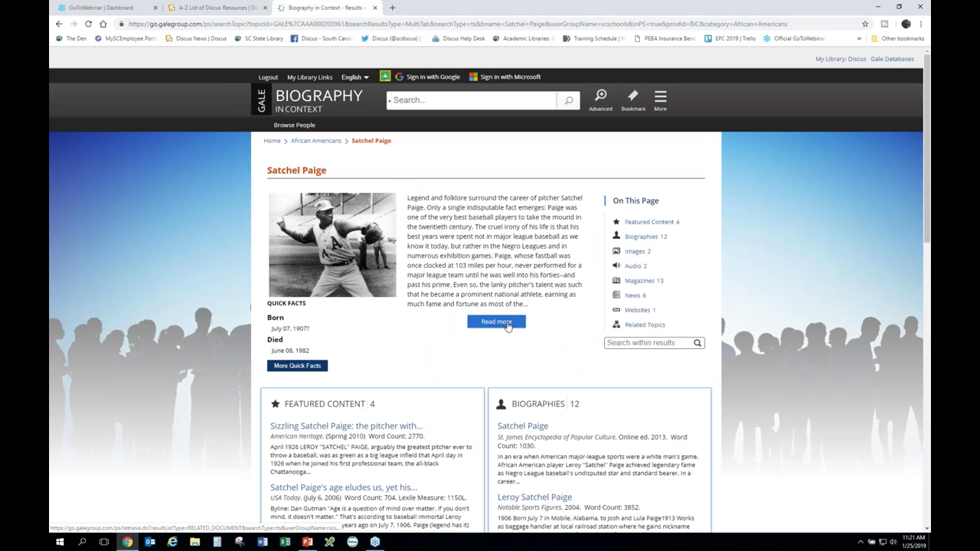
left_click(507, 325)
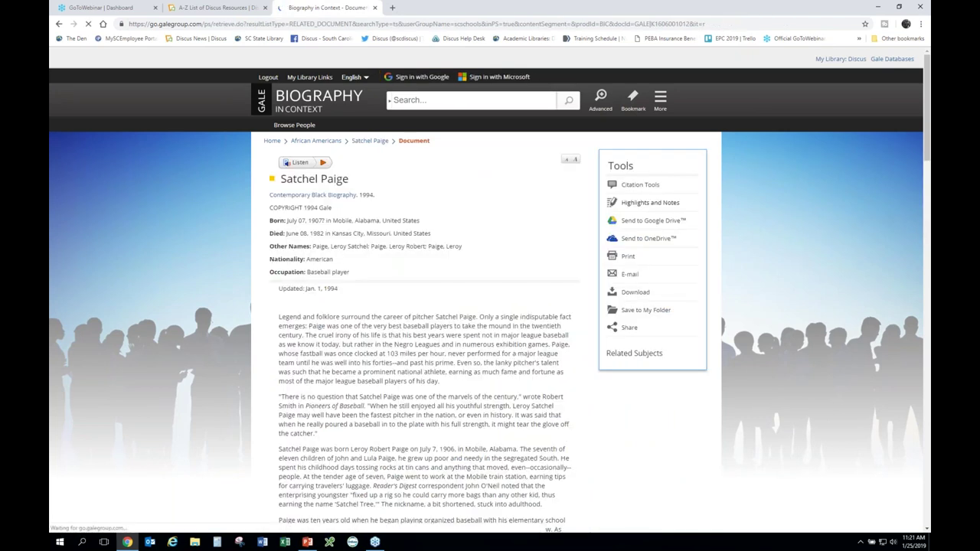
scroll(513, 364, "down", 2)
scroll(507, 368, "down", 7)
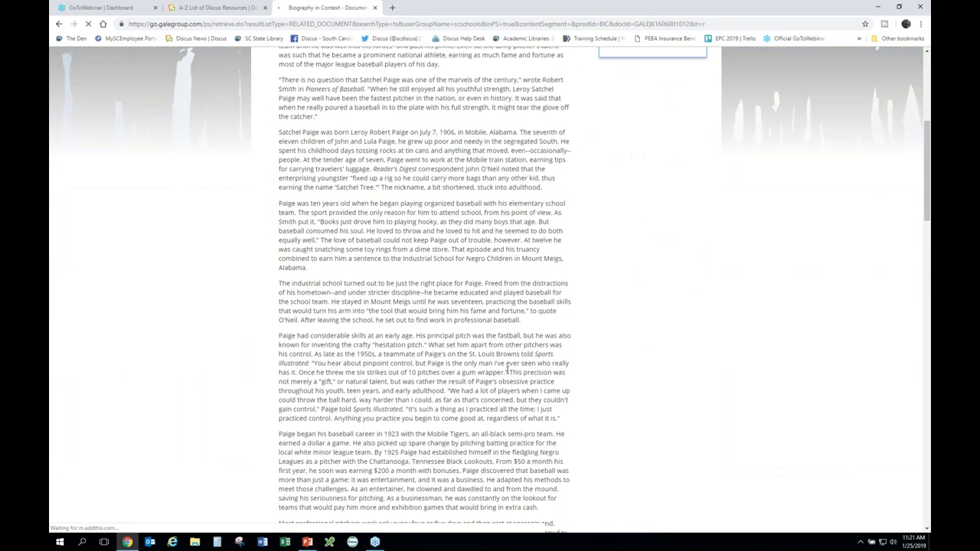
scroll(507, 370, "up", 5)
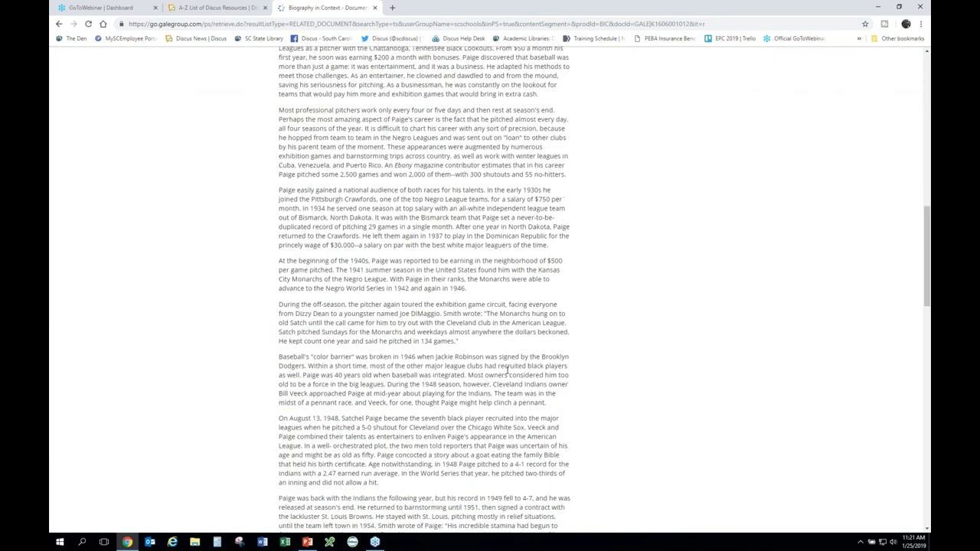
scroll(507, 371, "up", 5)
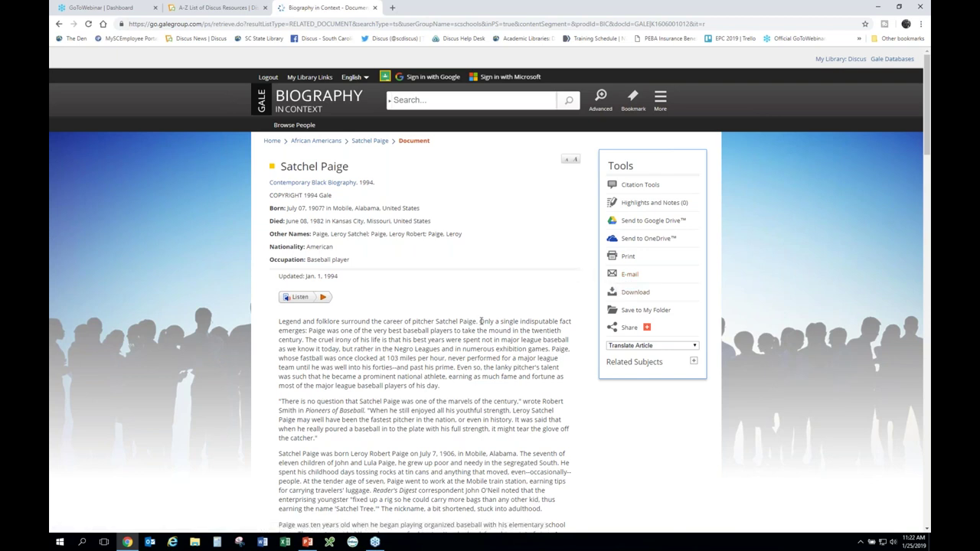
Highlight in yellow the passage on Satchel Paige's birth and childhood, from "Satchel Paige was born" to "people."
scroll(346, 358, "down", 1)
left_click_drag(279, 407, 304, 435)
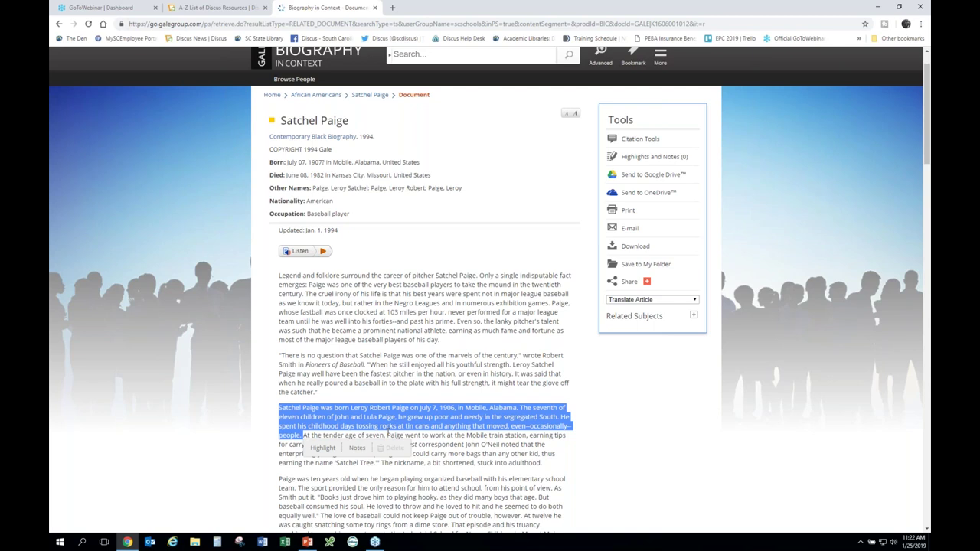
left_click(322, 448)
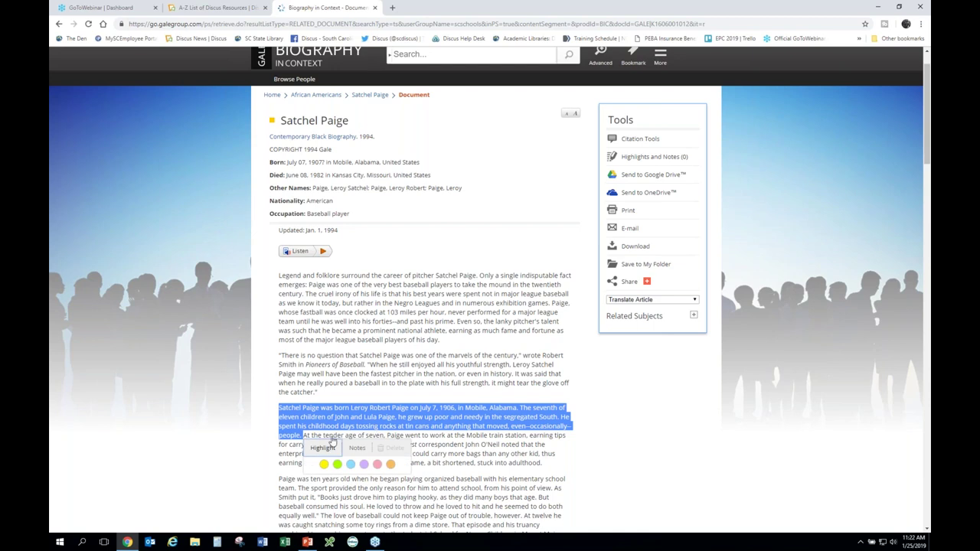
left_click(325, 465)
Highlight in green the passage from "Most professional pitchers work" to "parent team of the moment."
scroll(395, 380, "down", 1)
scroll(395, 381, "down", 5)
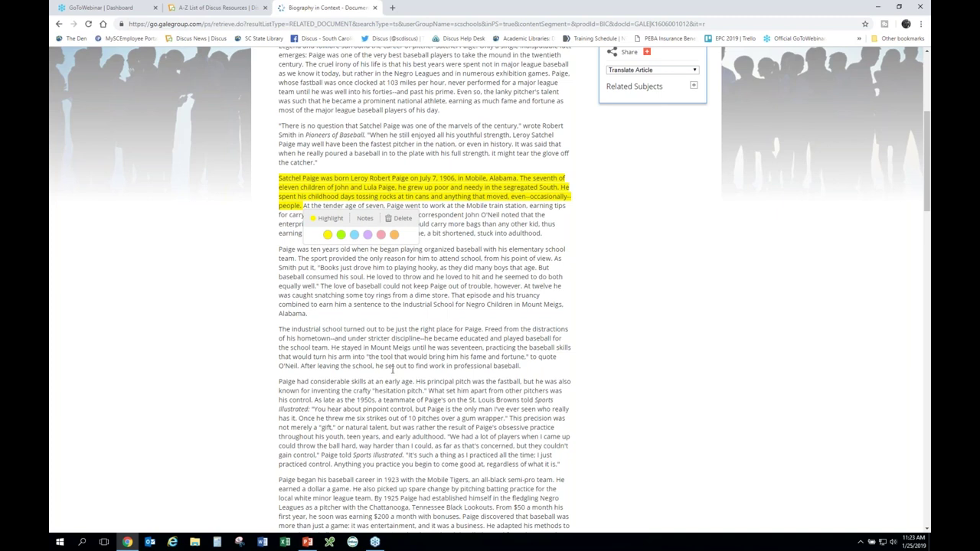
scroll(377, 341, "down", 1)
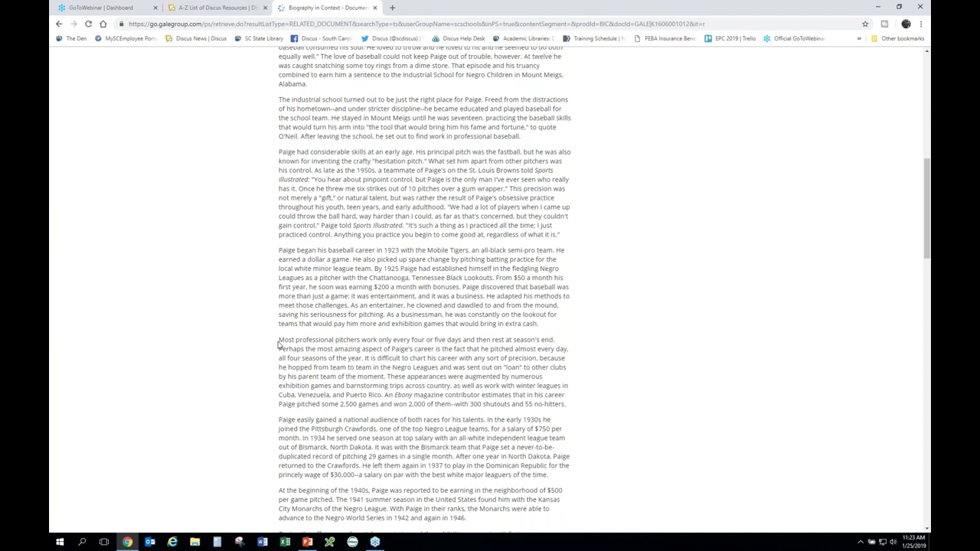
left_click_drag(280, 343, 389, 376)
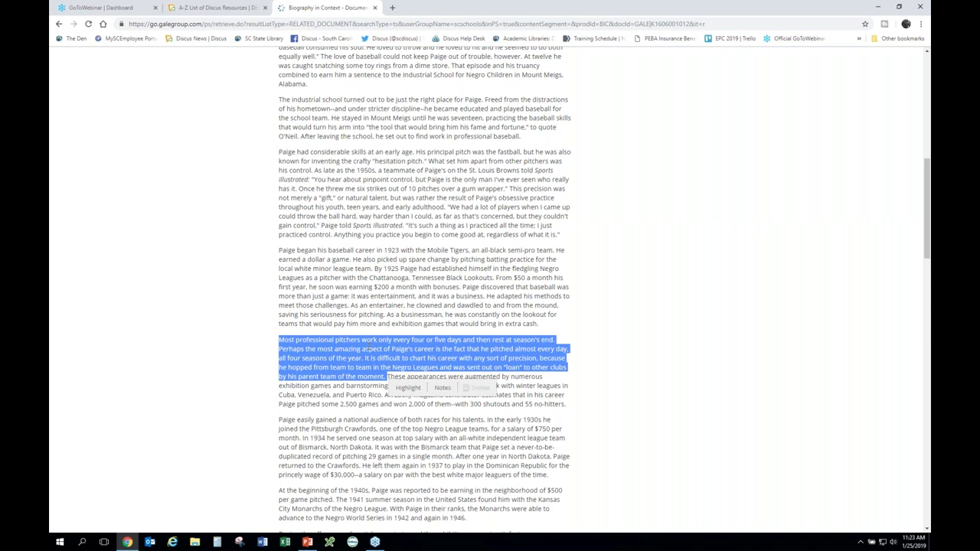
left_click(409, 387)
left_click(426, 405)
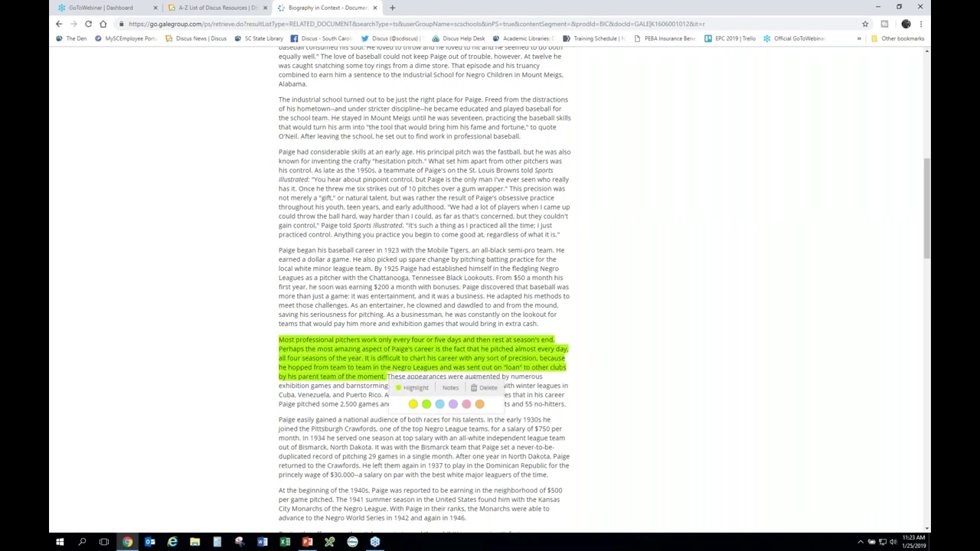
Attach and save the note "add to presentation; add to slideshow" on the green highlight
left_click(450, 388)
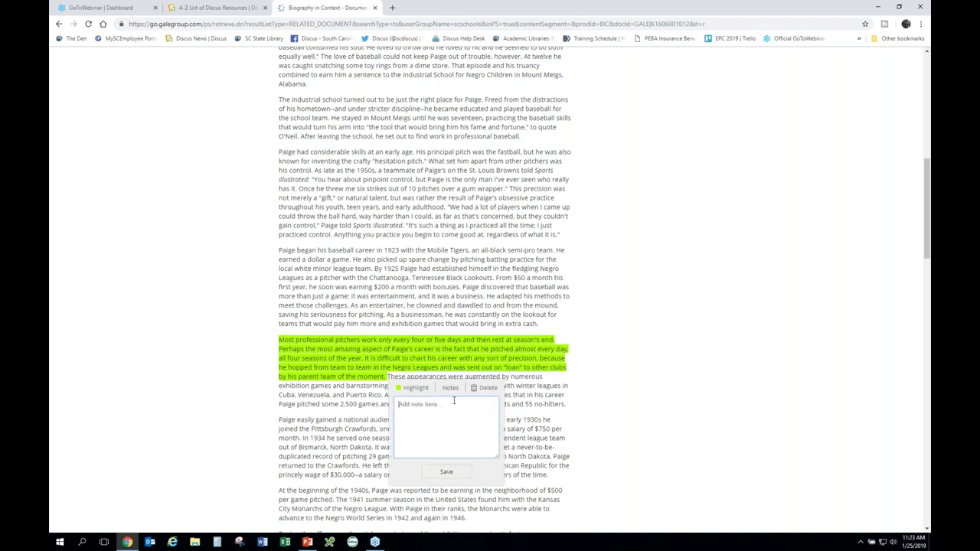
type("ad thi")
key("BackSpace")
key("BackSpace")
type("d to presentation; add to slideshow")
left_click(458, 472)
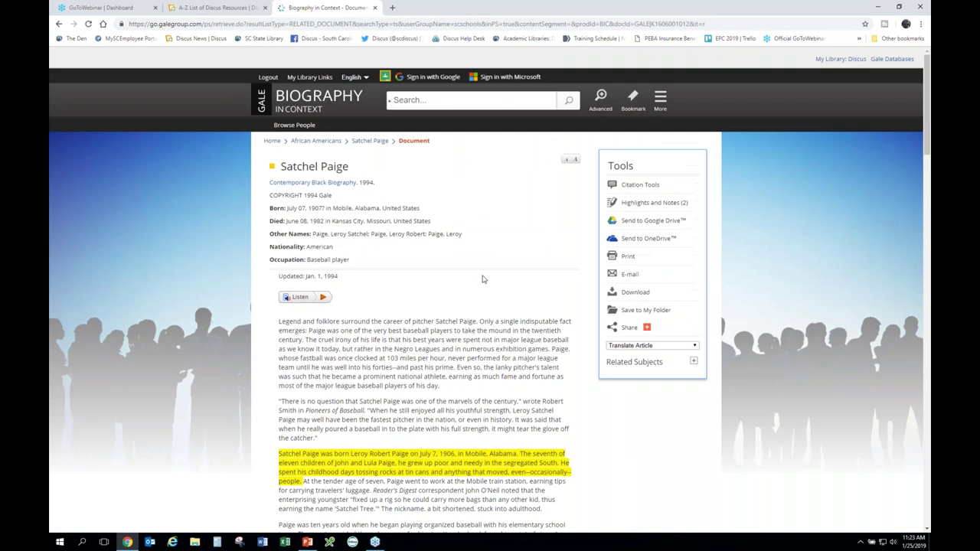
Sign the current account out of the browser profile
left_click(906, 25)
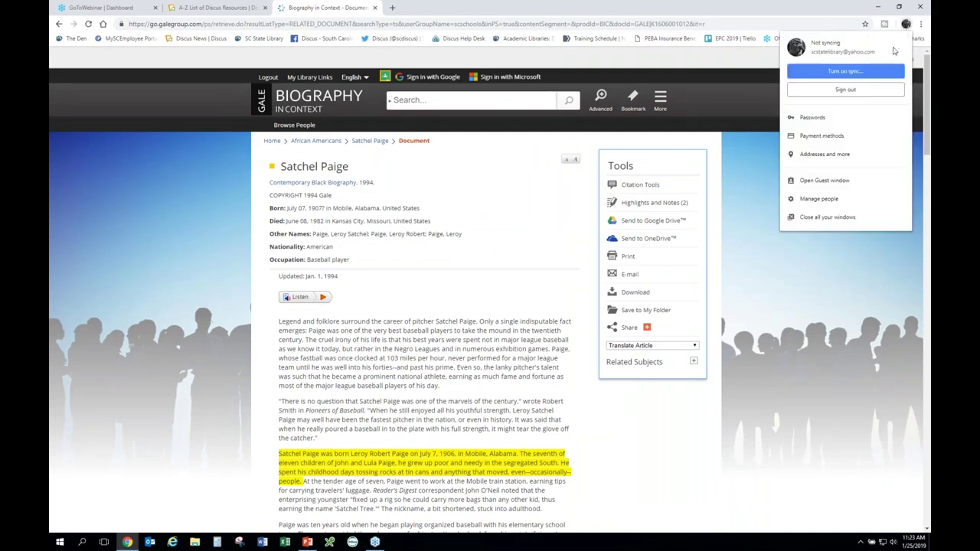
left_click(905, 28)
left_click(906, 28)
left_click(840, 90)
left_click(906, 26)
left_click(835, 24)
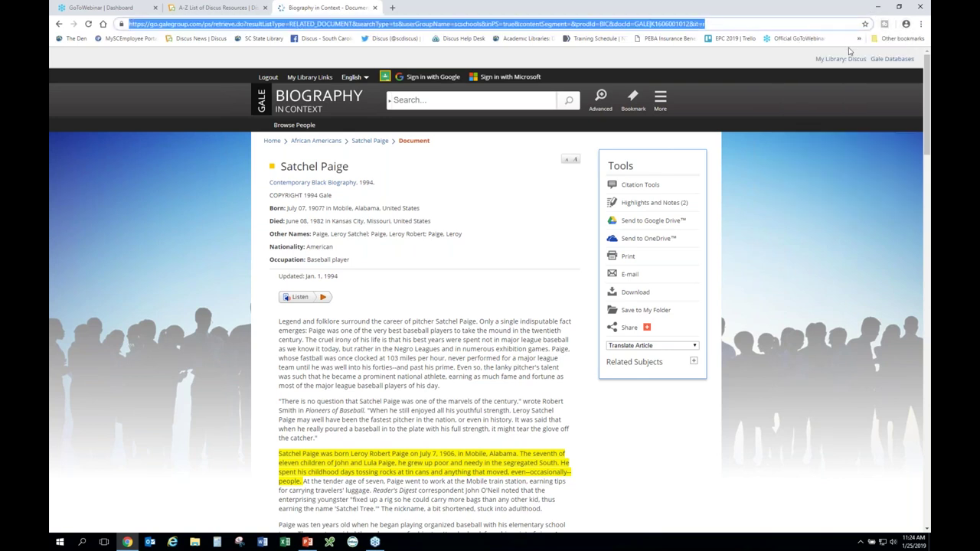
left_click(842, 22)
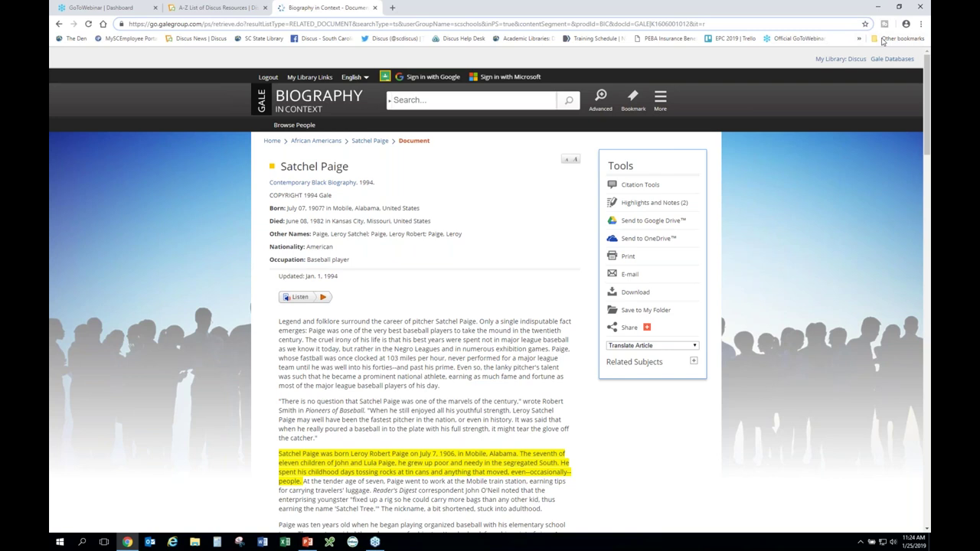
left_click(922, 26)
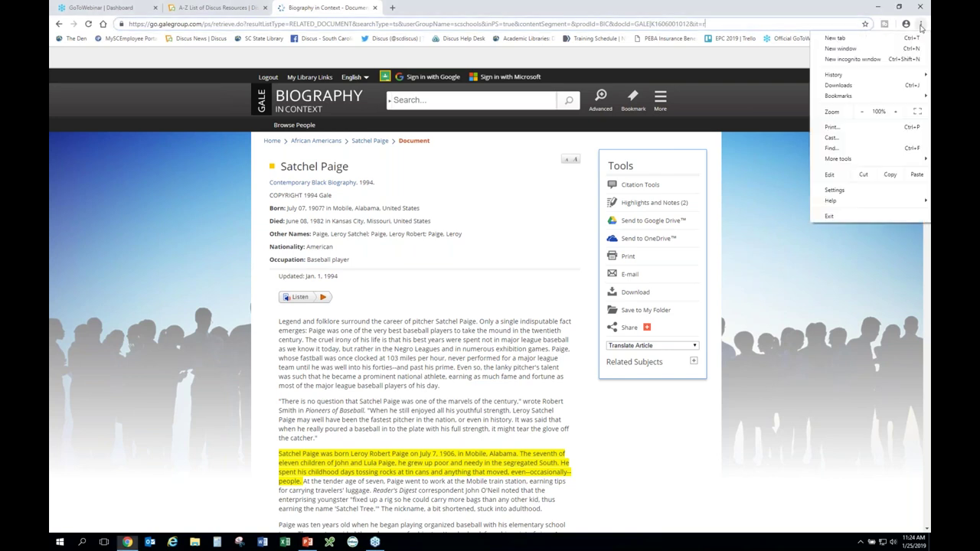
left_click(802, 59)
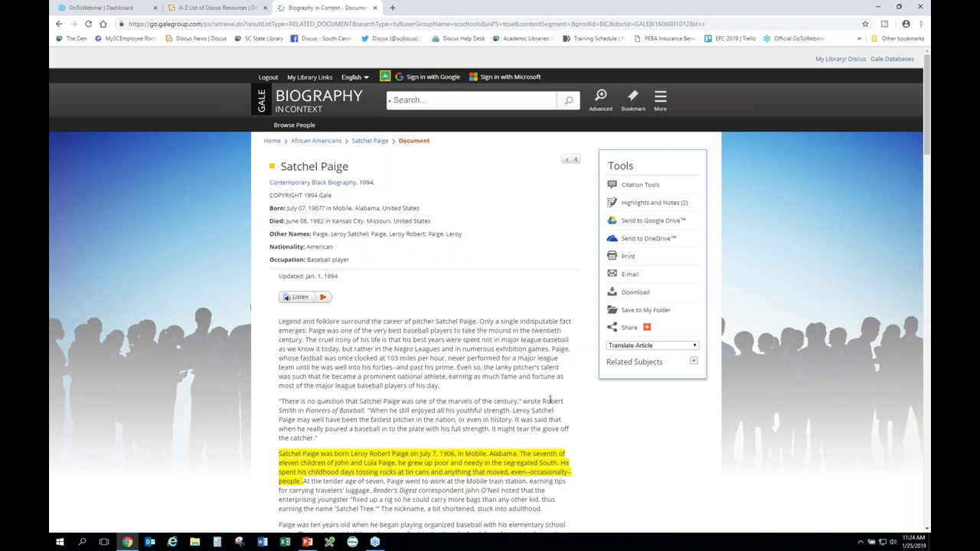
Send the annotated Satchel Paige biography to Google Drive using the first listed Google account and close the confirmation
left_click(630, 223)
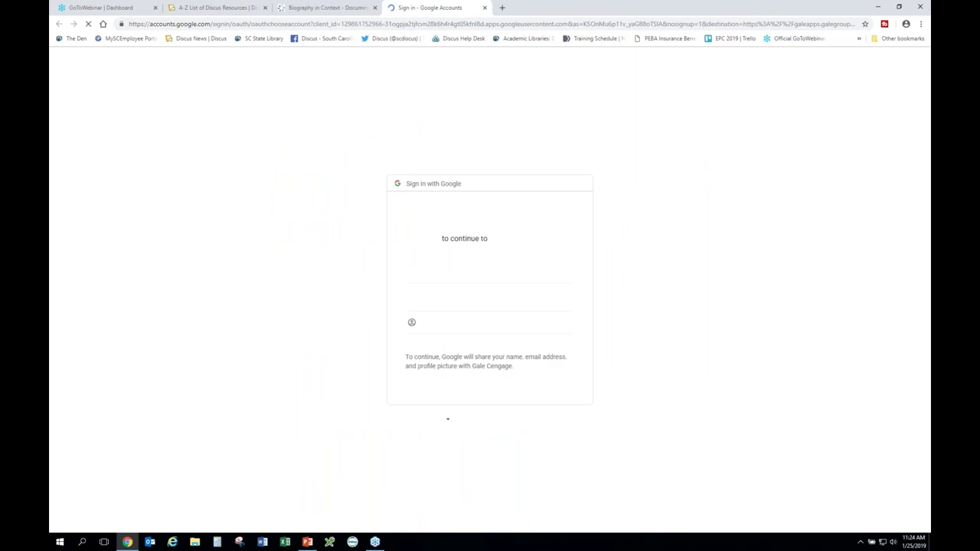
left_click(449, 273)
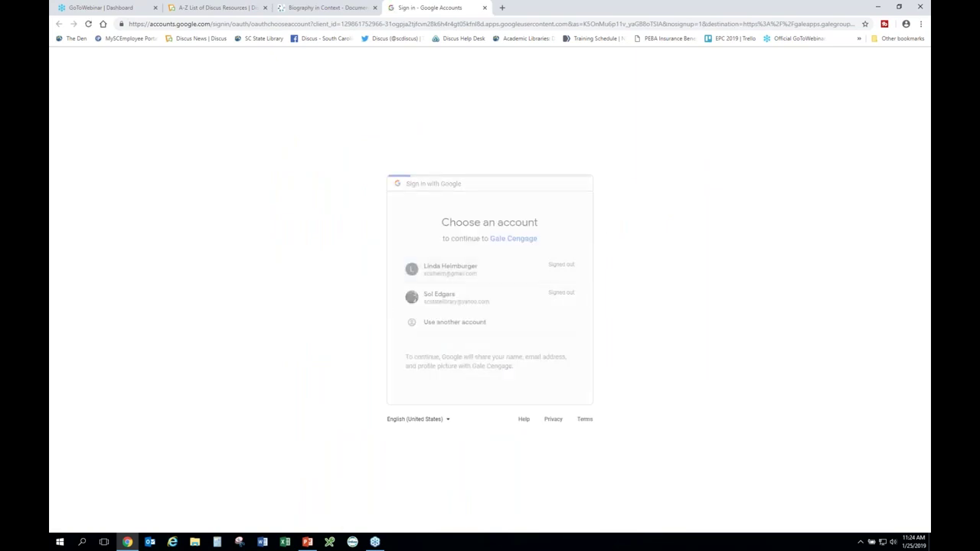
left_click(551, 317)
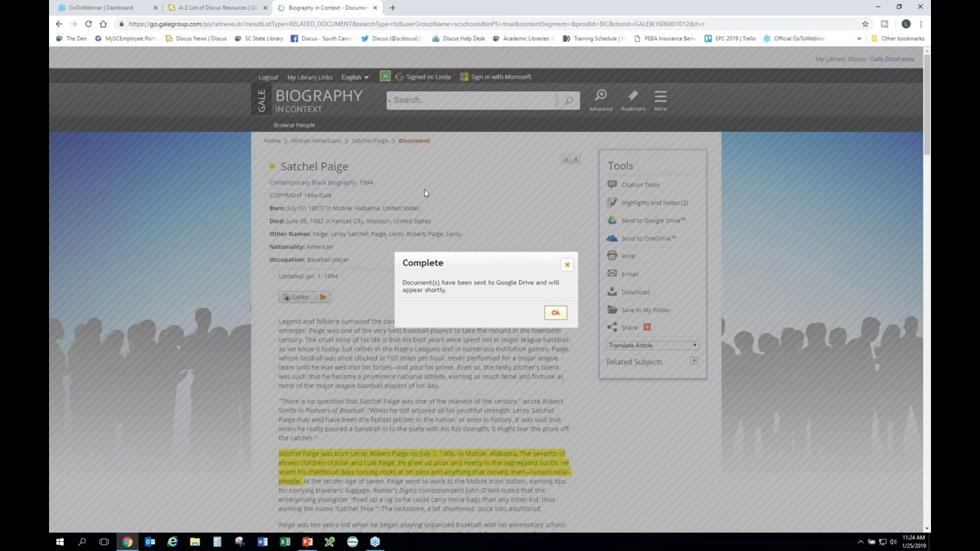
left_click(555, 314)
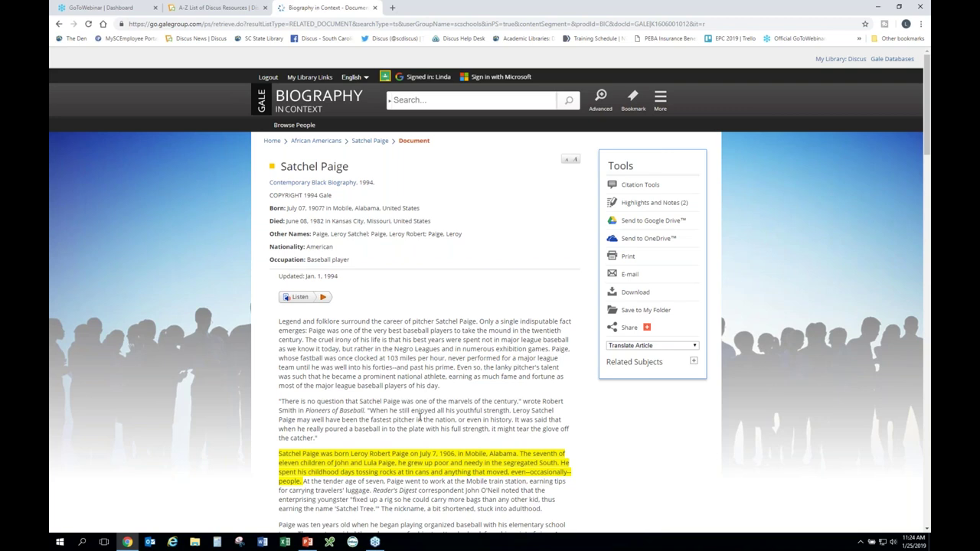
Search Biography in Context for "african american and world war ii" after reviewing the highlighted passages in the Satchel Paige biography
scroll(420, 417, "down", 3)
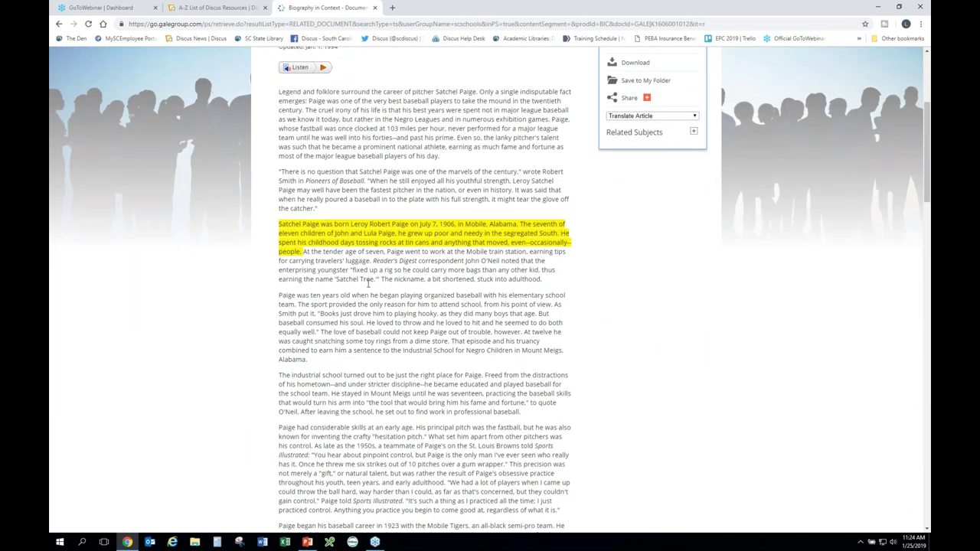
scroll(412, 342, "down", 5)
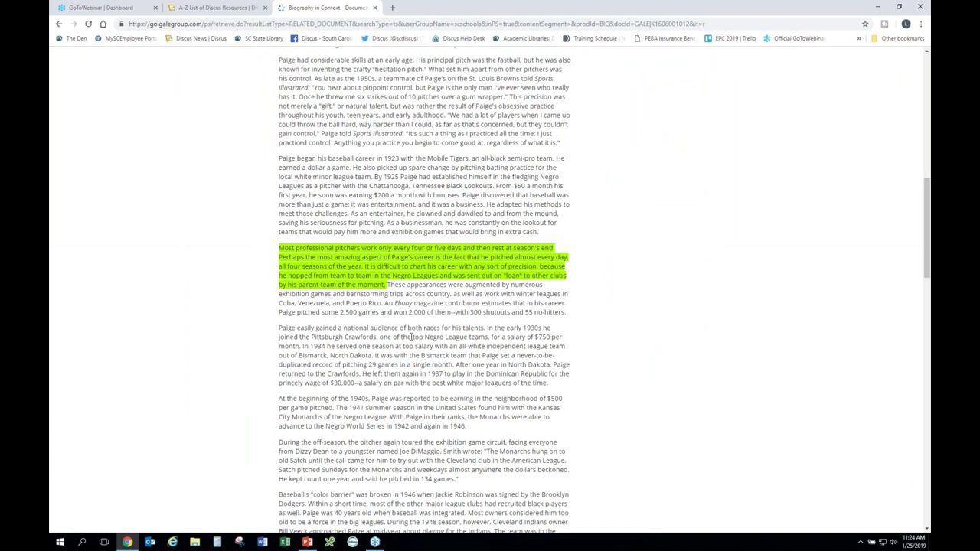
scroll(412, 337, "up", 7)
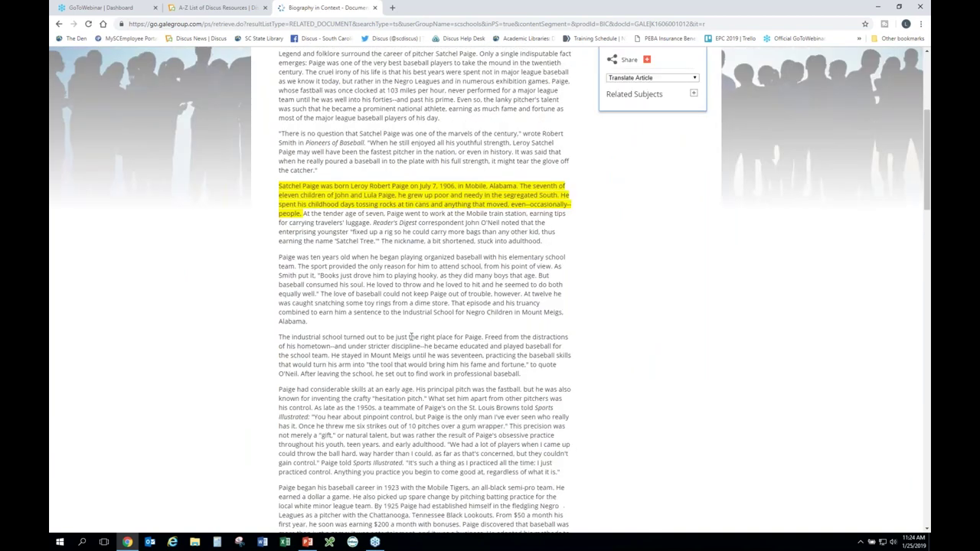
scroll(490, 275, "up", 1)
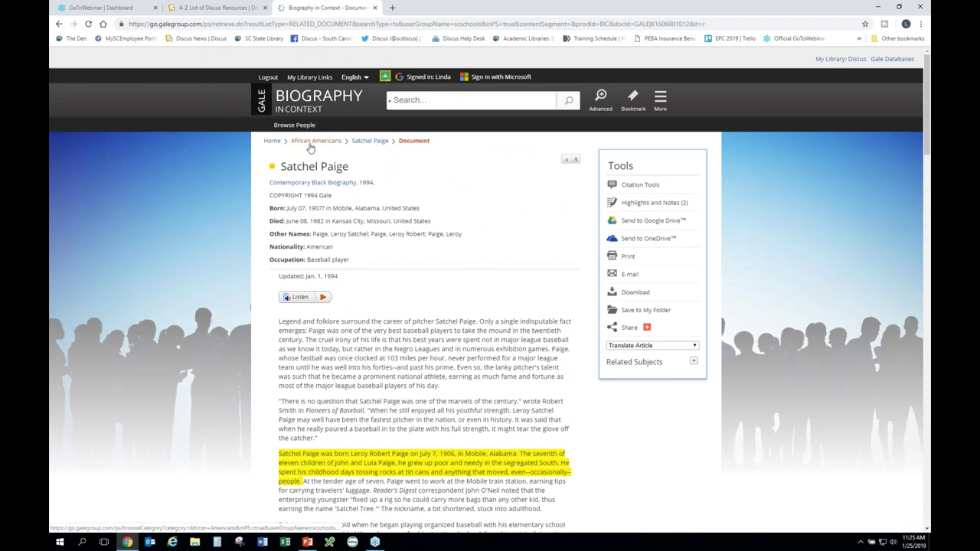
left_click(406, 100)
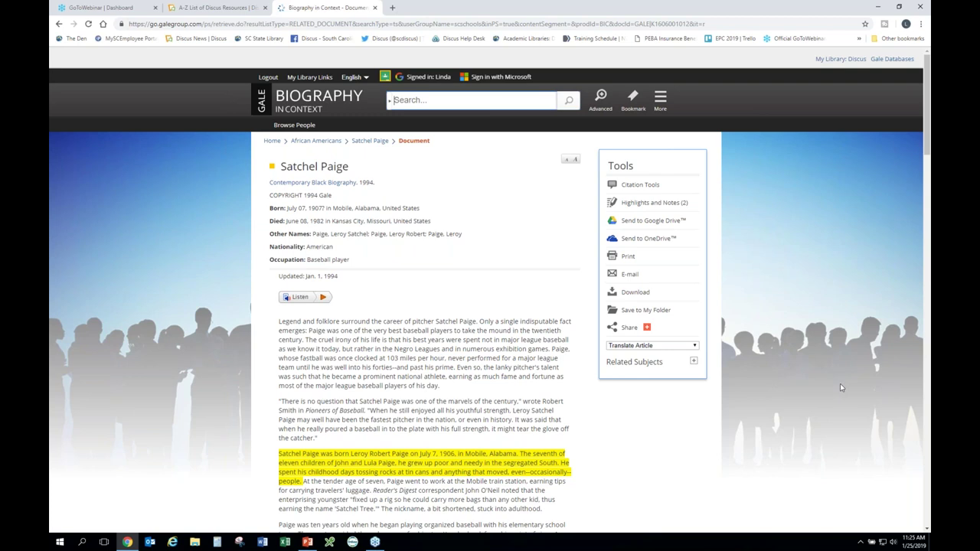
type("african american and")
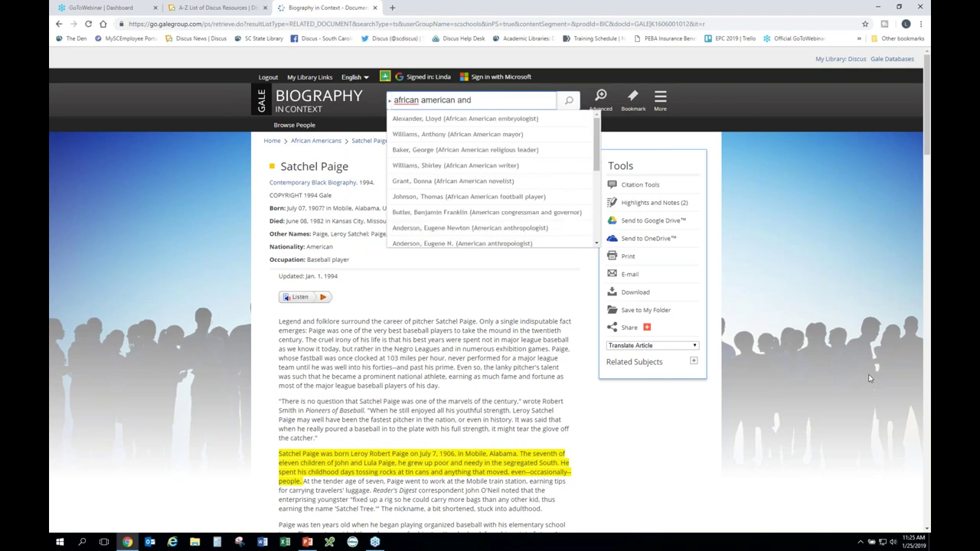
type(" world war ii")
key("Return")
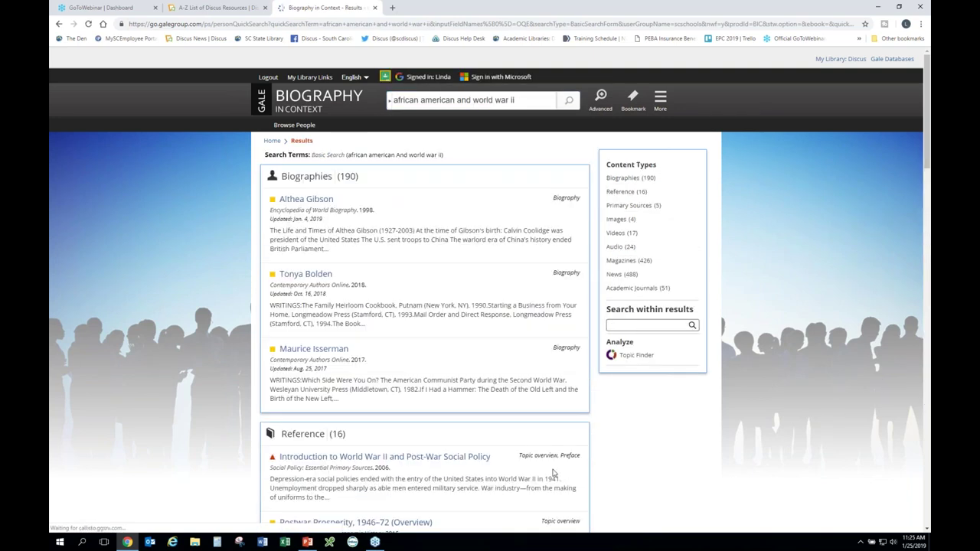
Look through the World War II search results by content type, including reference, primary sources, images, videos, audio and magazines
scroll(712, 493, "down", 2)
scroll(501, 428, "down", 4)
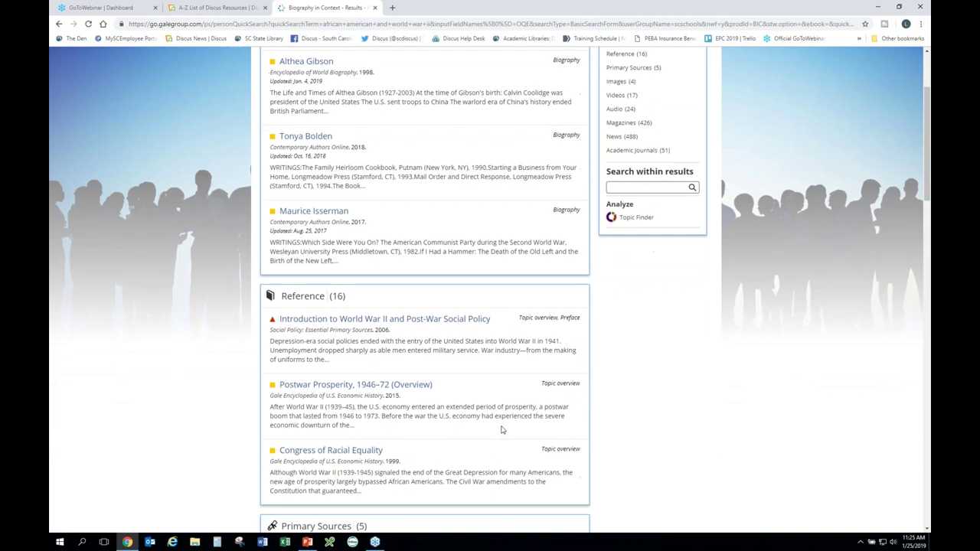
scroll(425, 291, "down", 3)
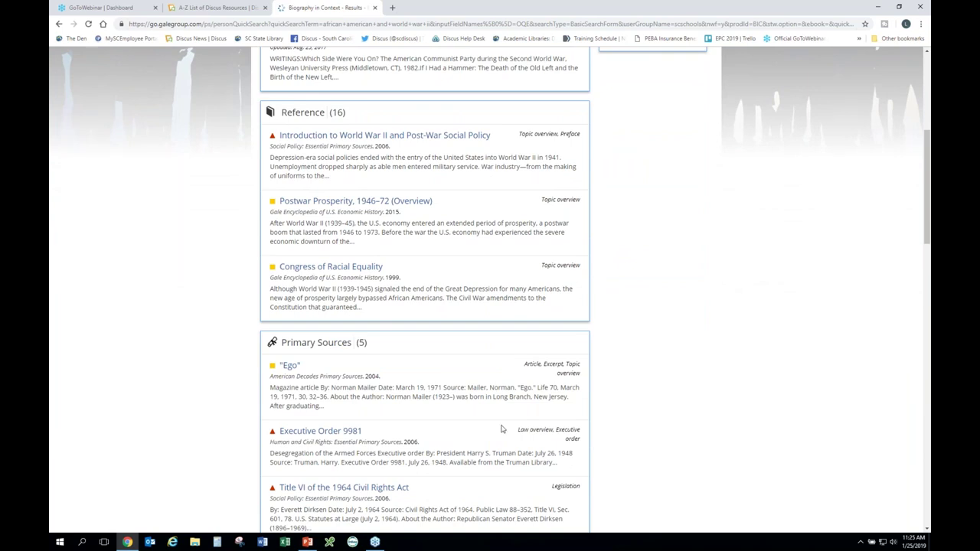
scroll(502, 430, "down", 1)
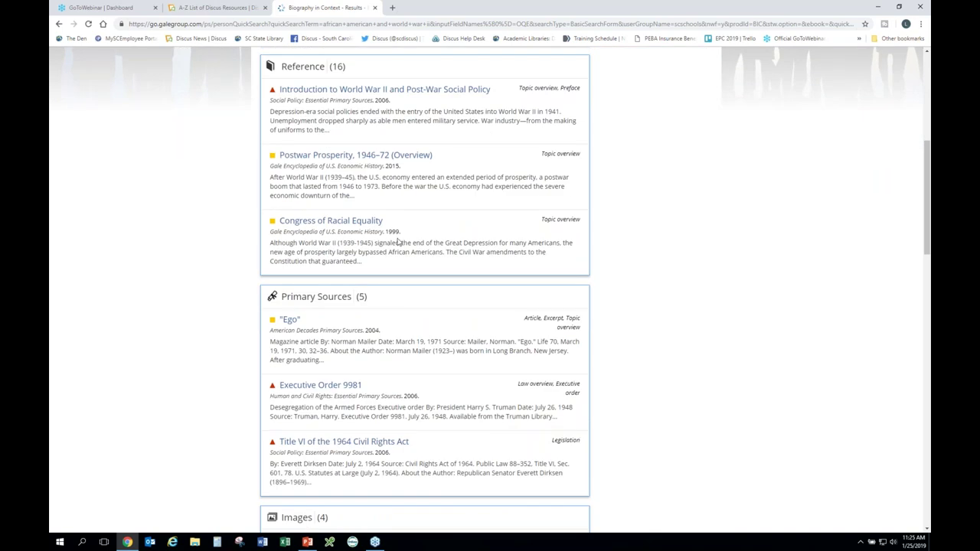
left_click_drag(389, 253, 438, 255)
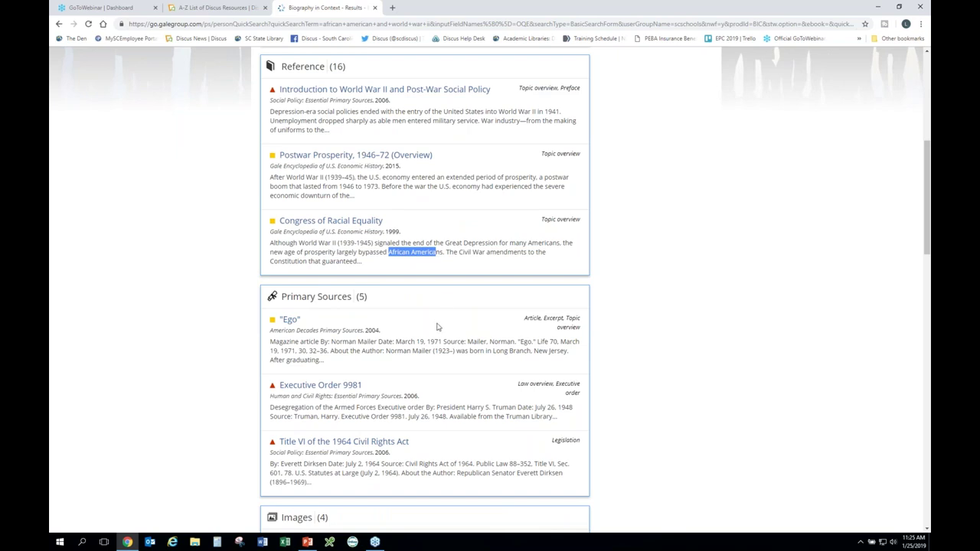
scroll(435, 332, "down", 3)
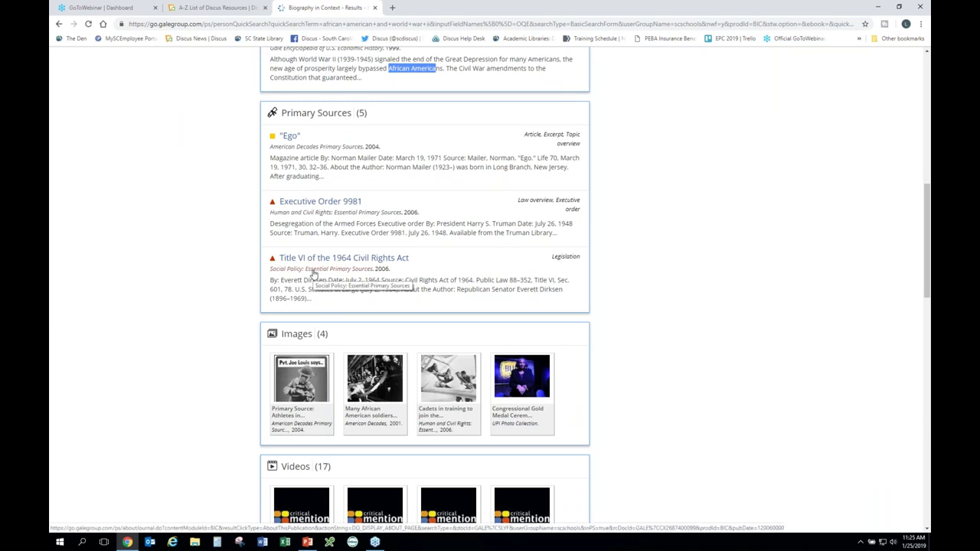
scroll(313, 275, "down", 7)
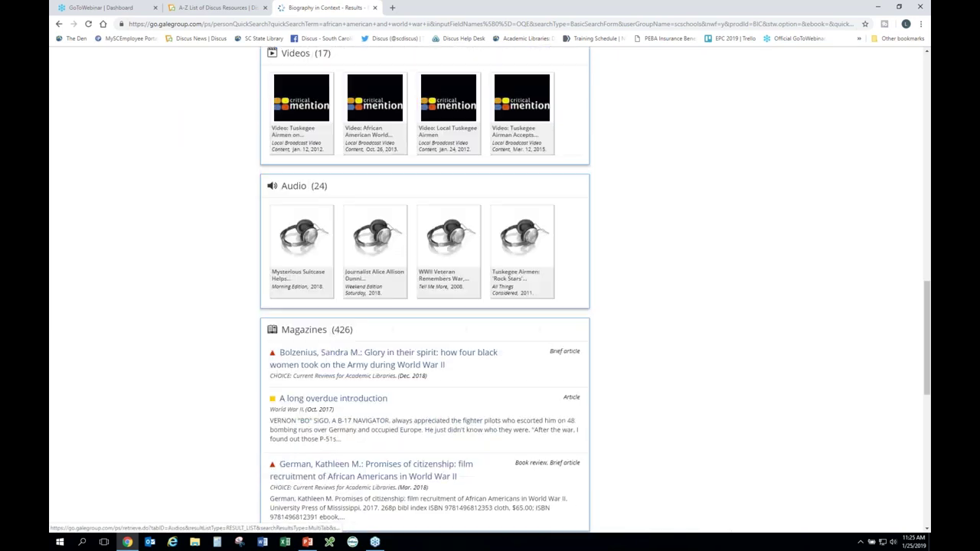
scroll(311, 363, "down", 1)
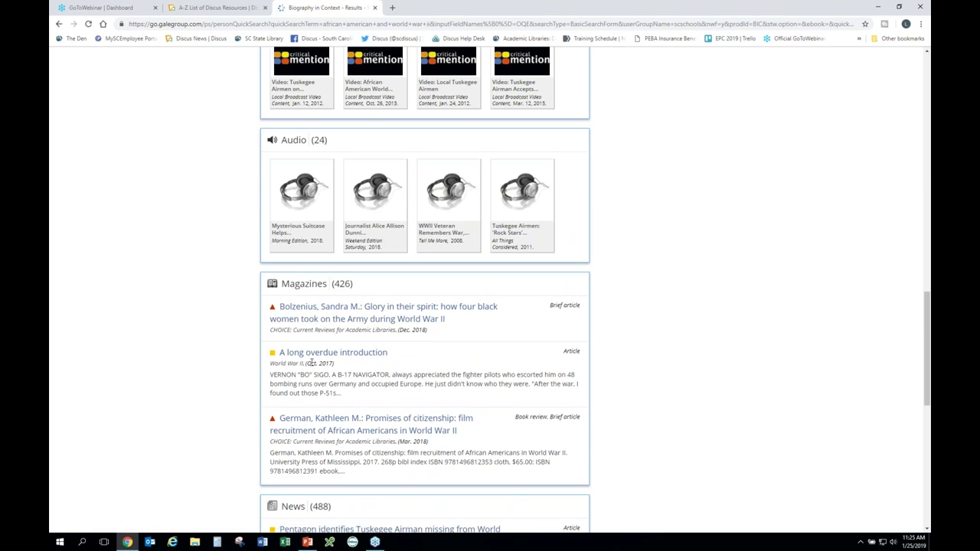
scroll(311, 363, "up", 2)
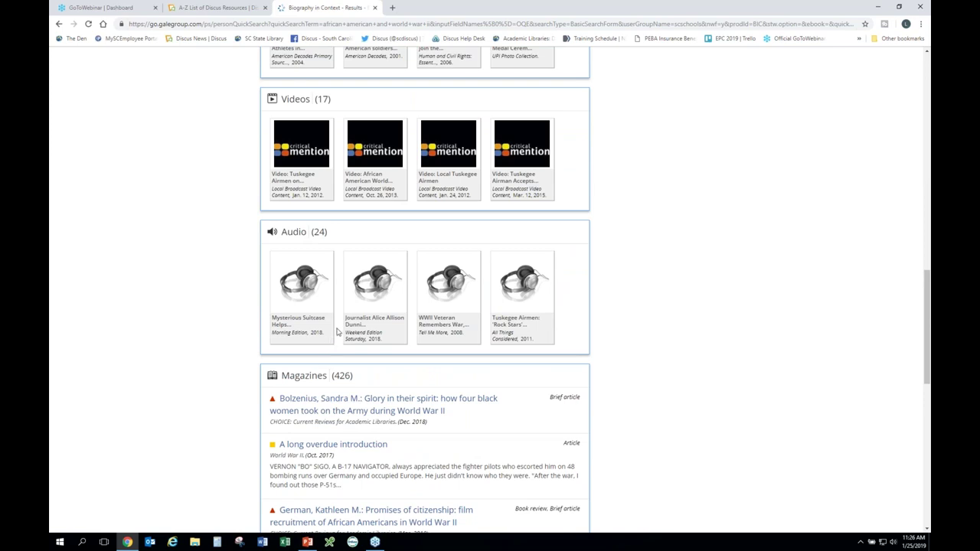
scroll(337, 331, "up", 3)
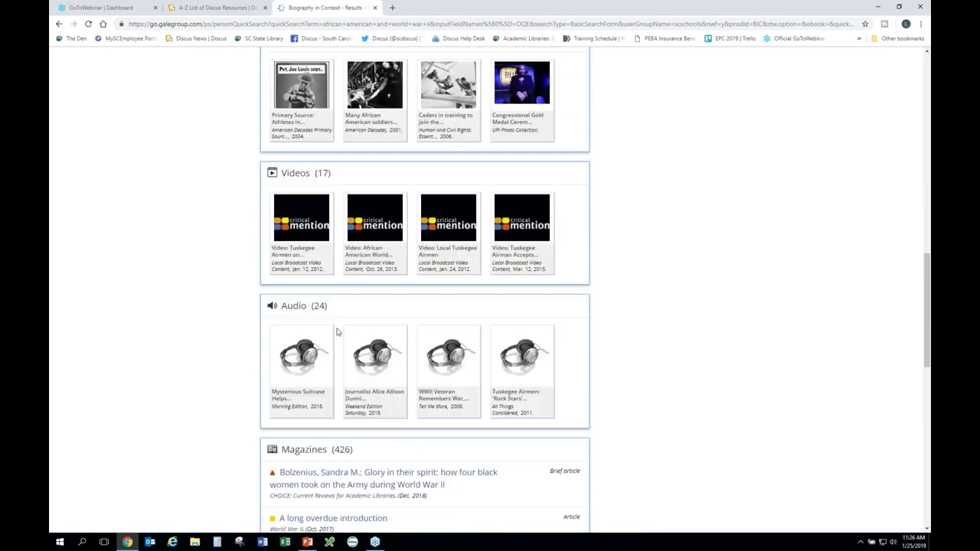
scroll(337, 331, "up", 5)
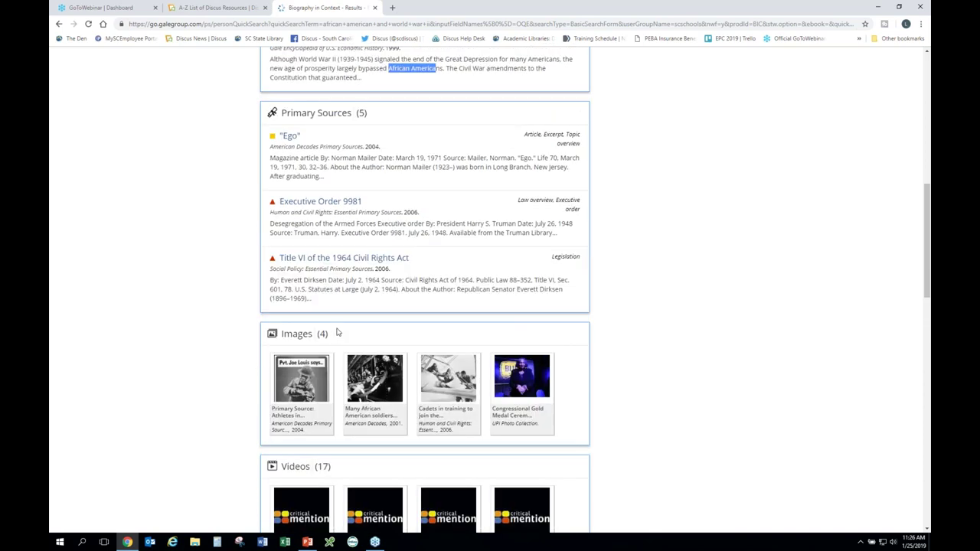
scroll(337, 331, "up", 1)
scroll(337, 331, "down", 1)
scroll(380, 268, "down", 3)
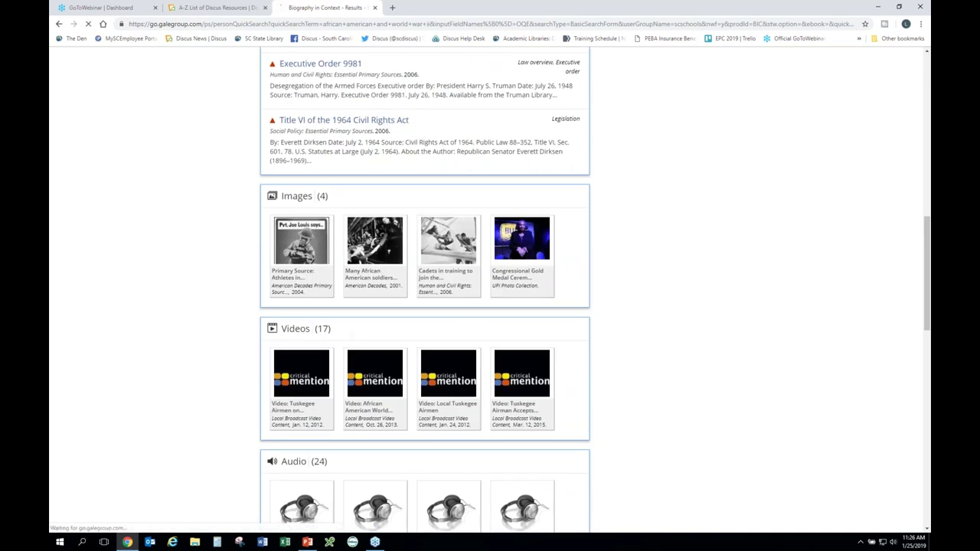
Open the image of African American soldiers who served in World War II and view its caption and source citation
left_click(375, 240)
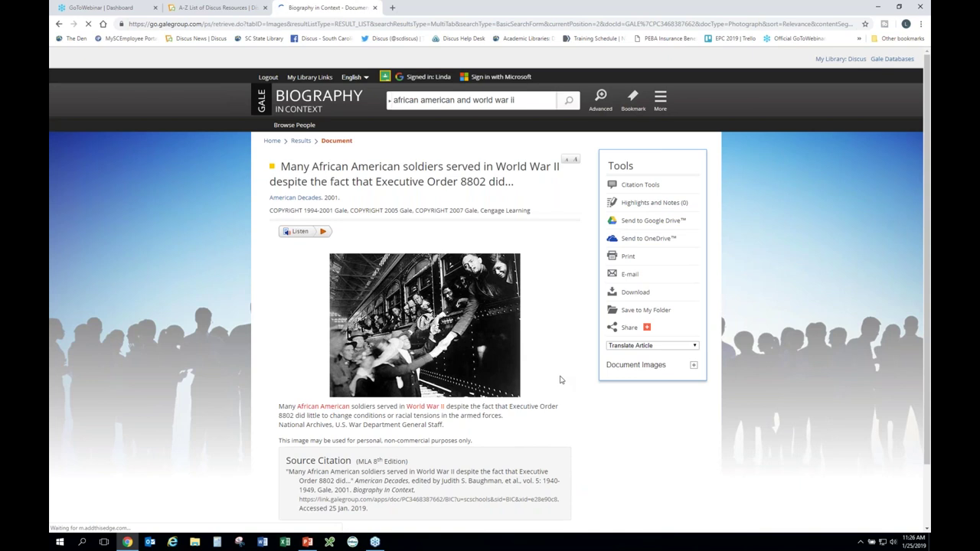
scroll(490, 414, "down", 1)
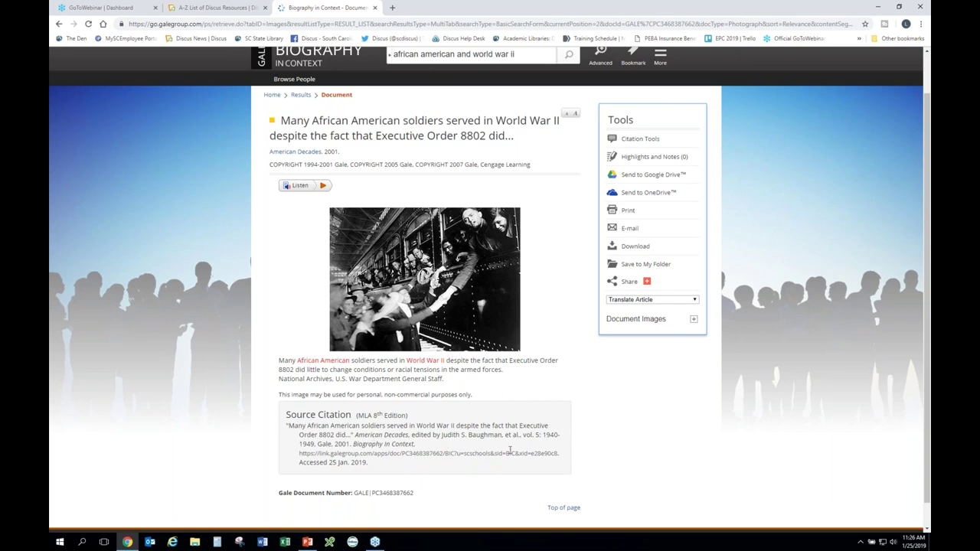
scroll(547, 452, "up", 1)
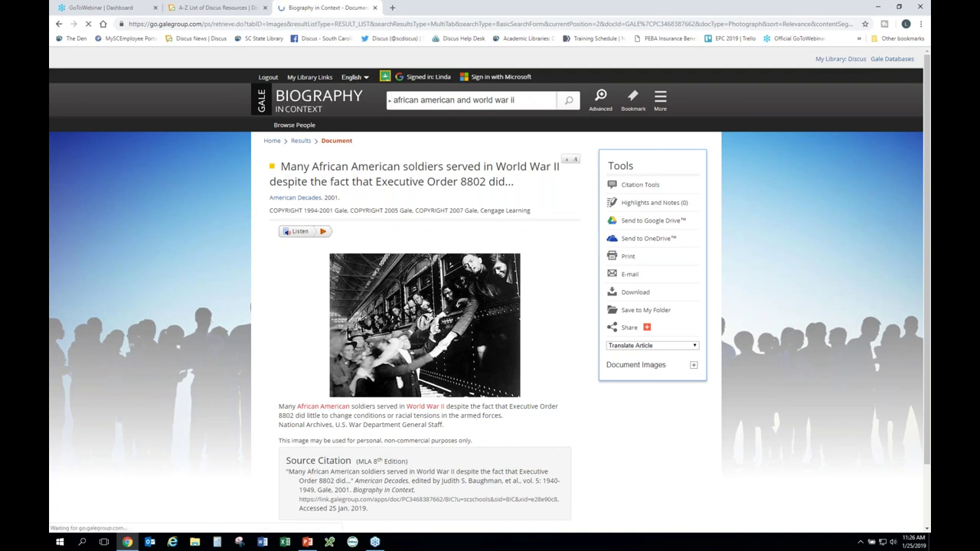
Open the advanced search and limit the content type to Primary Sources
left_click(601, 100)
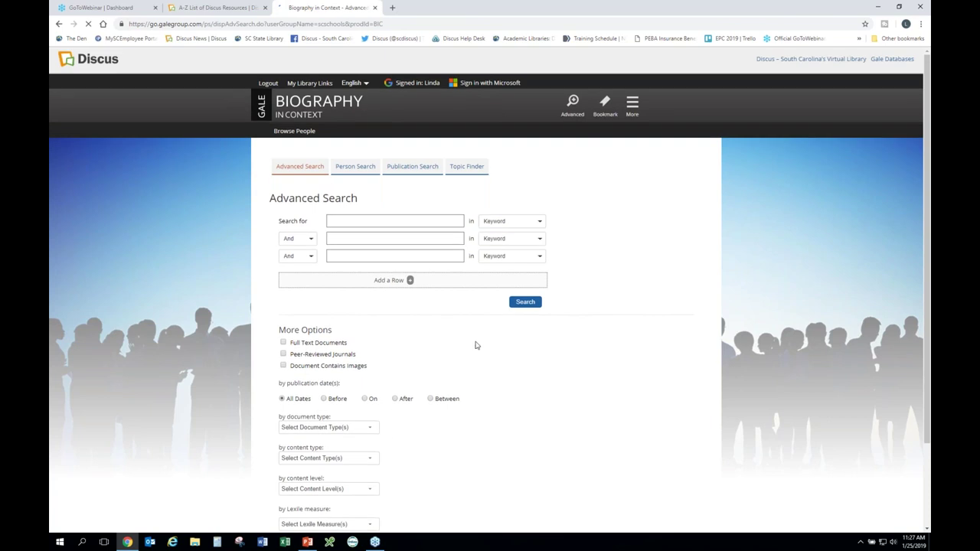
scroll(468, 355, "down", 3)
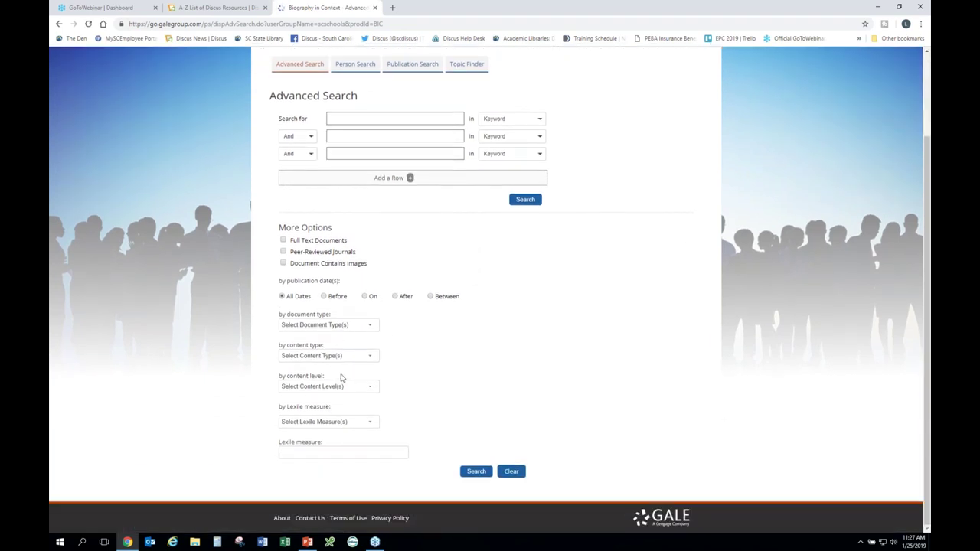
left_click(369, 357)
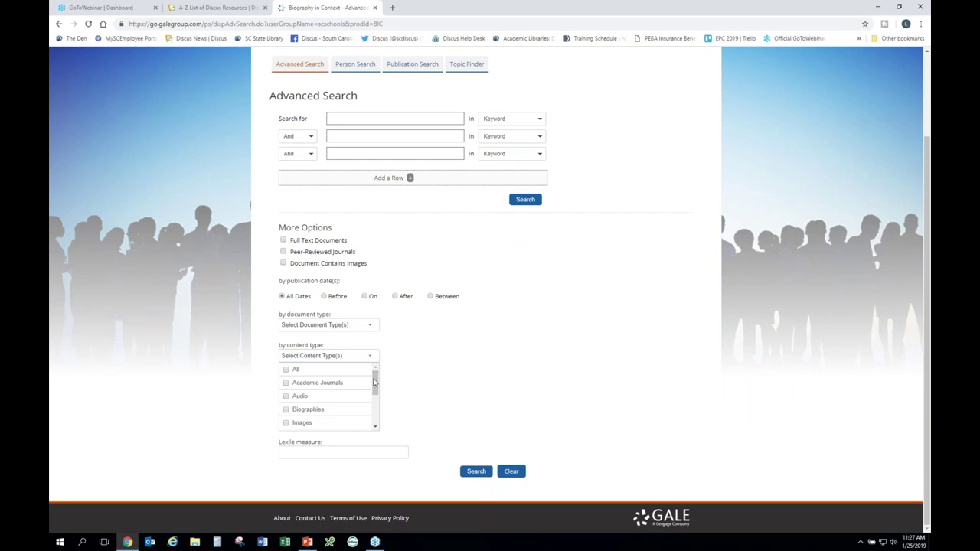
left_click_drag(375, 379, 368, 418)
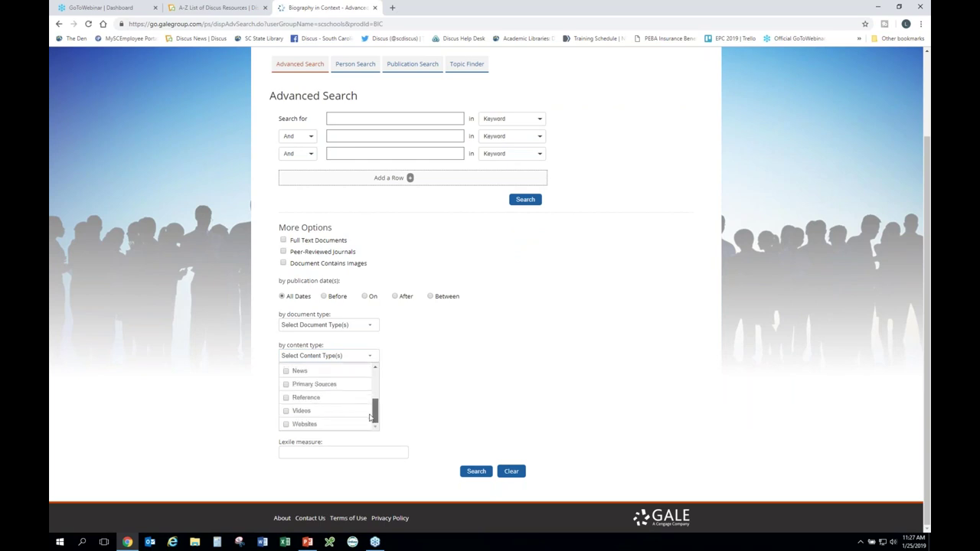
left_click(285, 384)
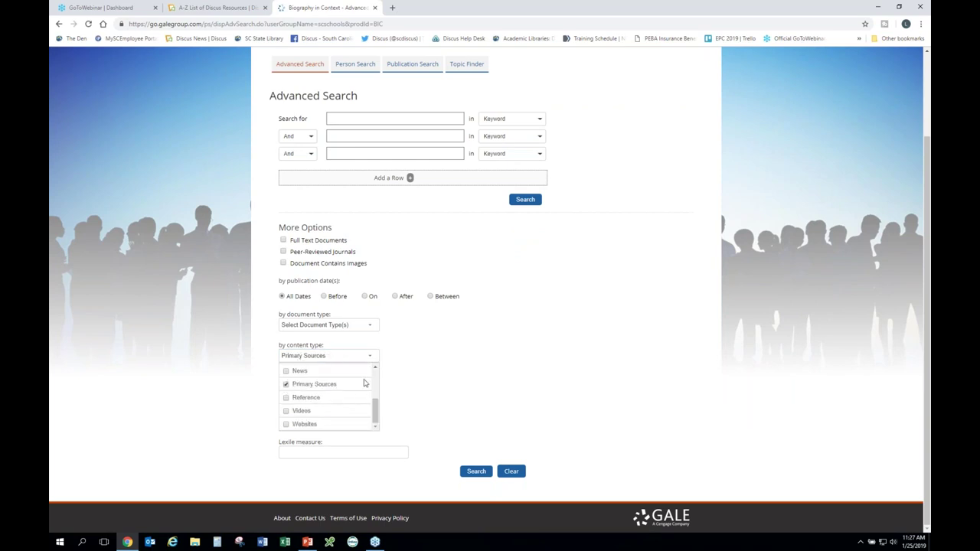
left_click(438, 358)
Run the advanced search for the keyword "african americans" and look through the primary source results
scroll(438, 358, "up", 2)
left_click(376, 220)
type("afric")
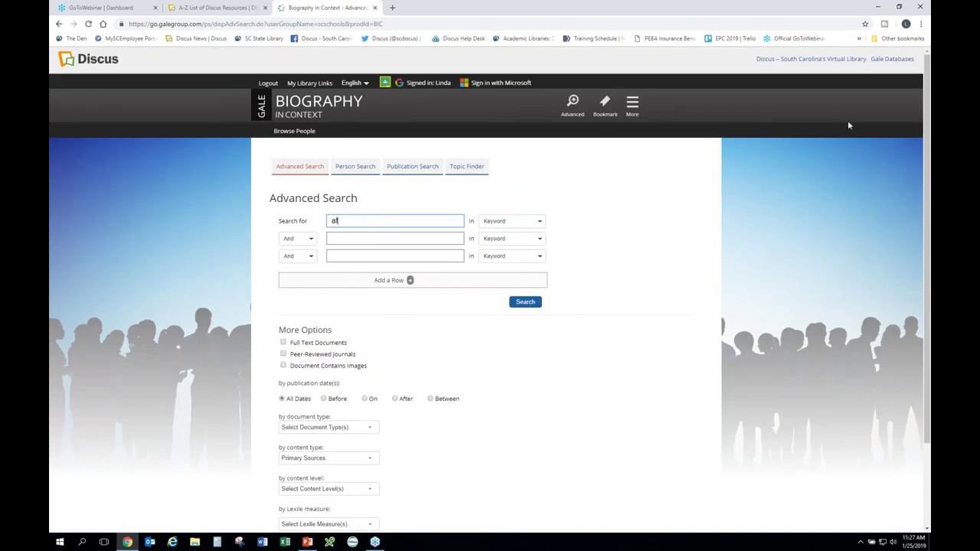
type("an americans")
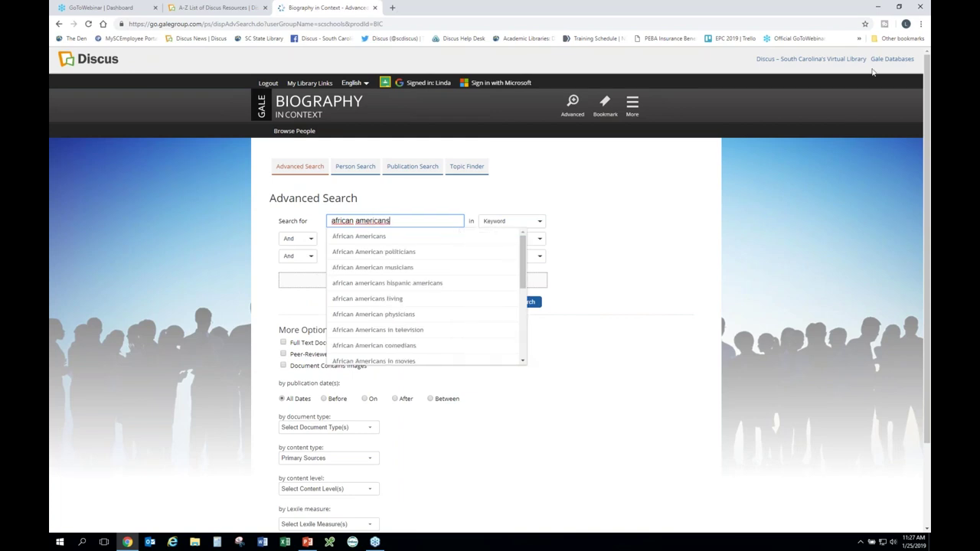
left_click(642, 269)
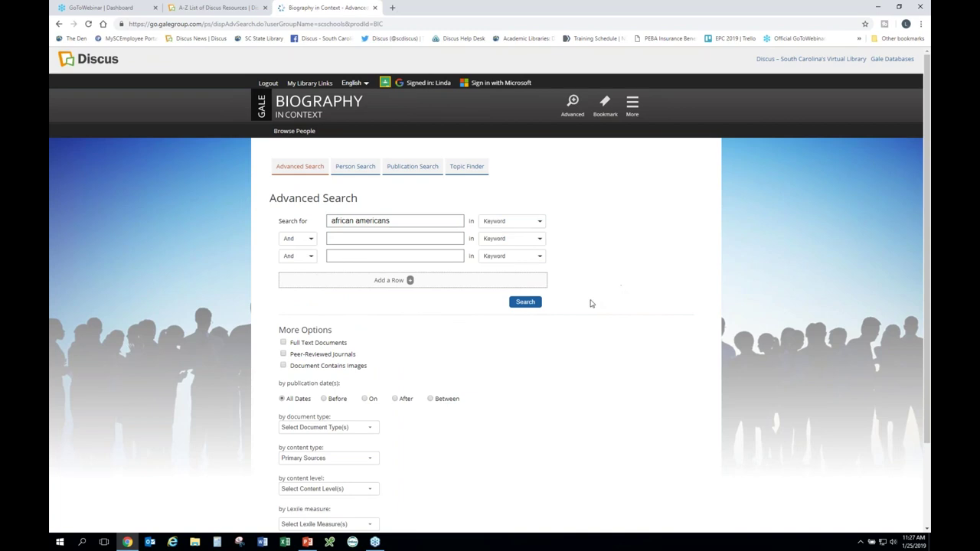
left_click(524, 303)
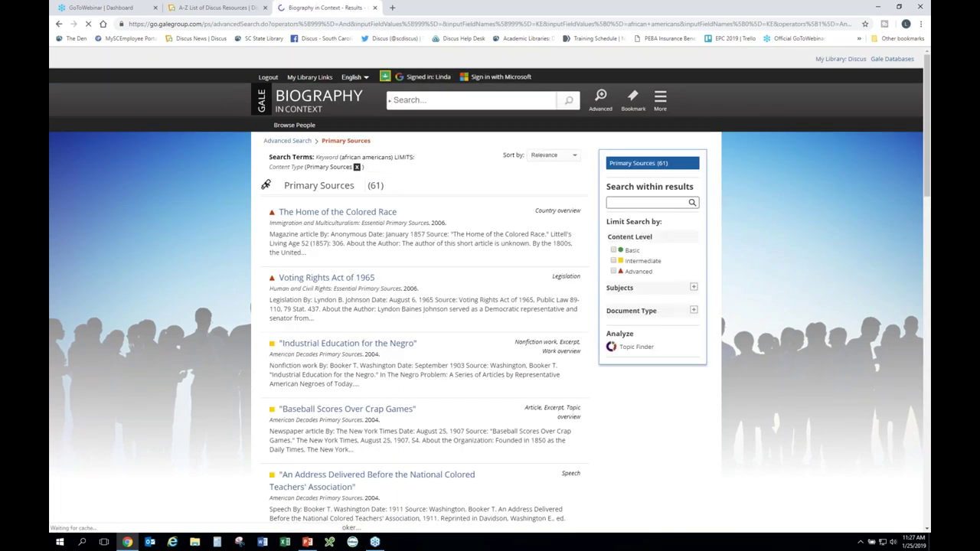
scroll(541, 170, "down", 2)
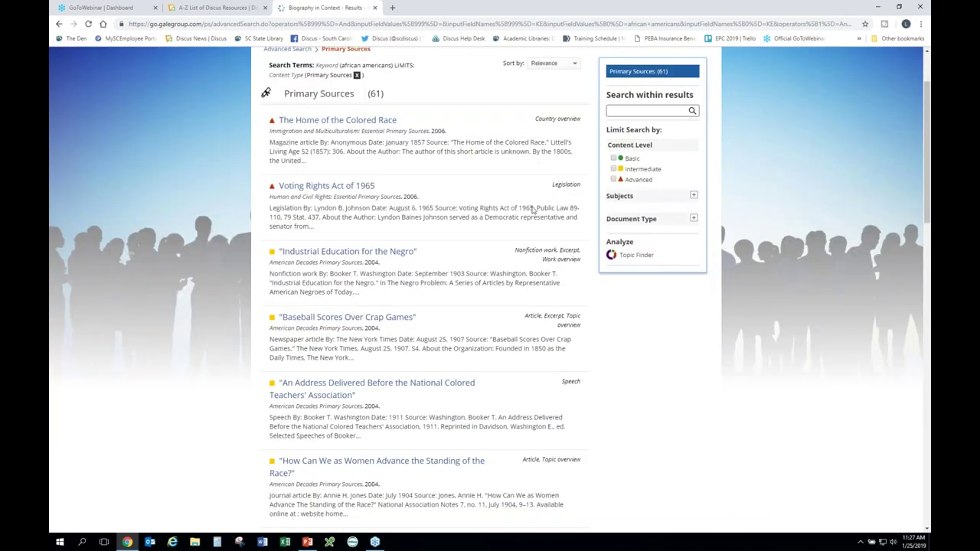
Examine the list of primary sources about African Americans and the content level marker beside each title
scroll(534, 253, "down", 1)
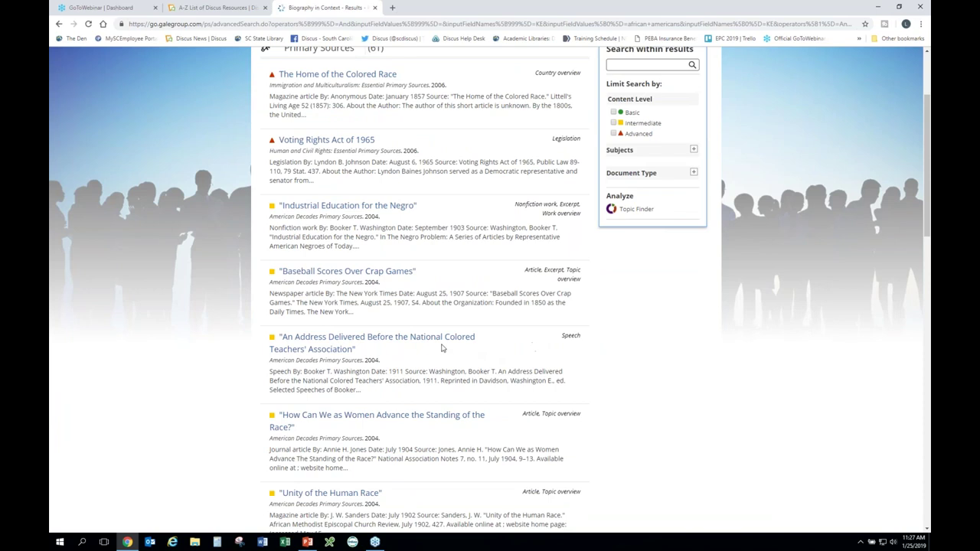
scroll(527, 402, "down", 1)
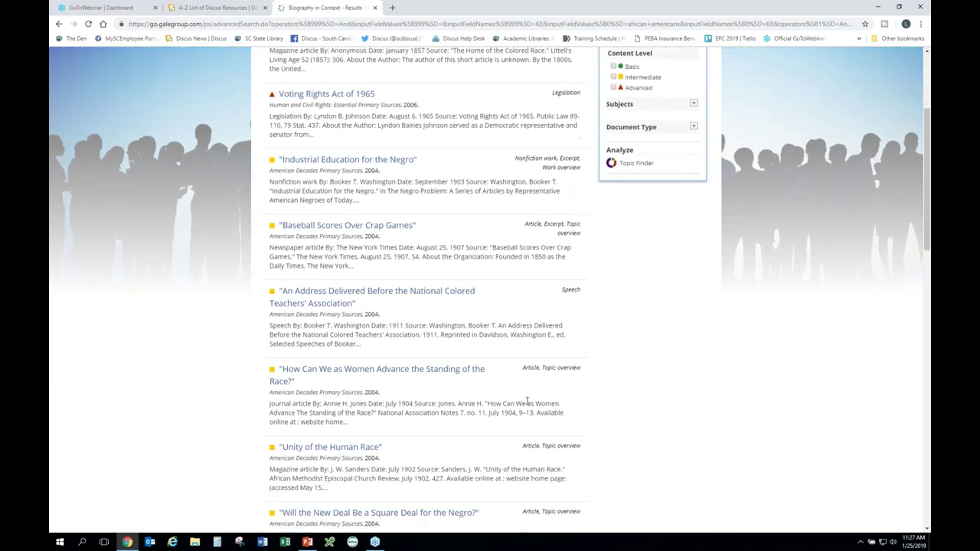
scroll(527, 402, "down", 1)
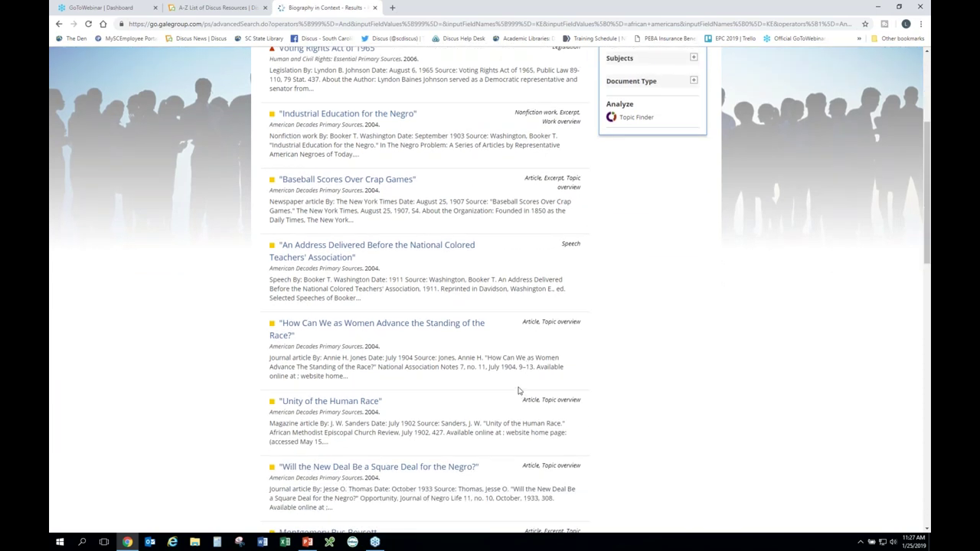
scroll(554, 364, "down", 1)
scroll(490, 290, "down", 2)
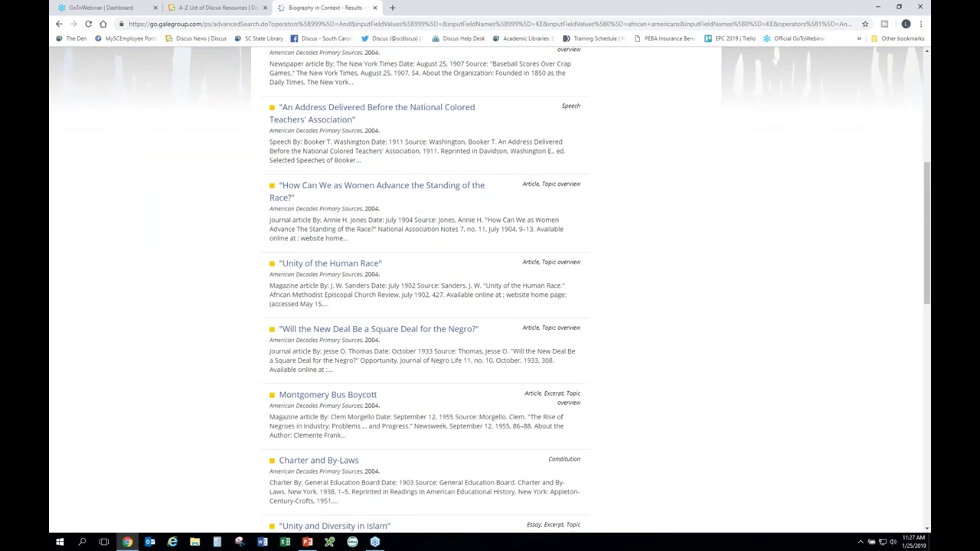
scroll(490, 289, "up", 8)
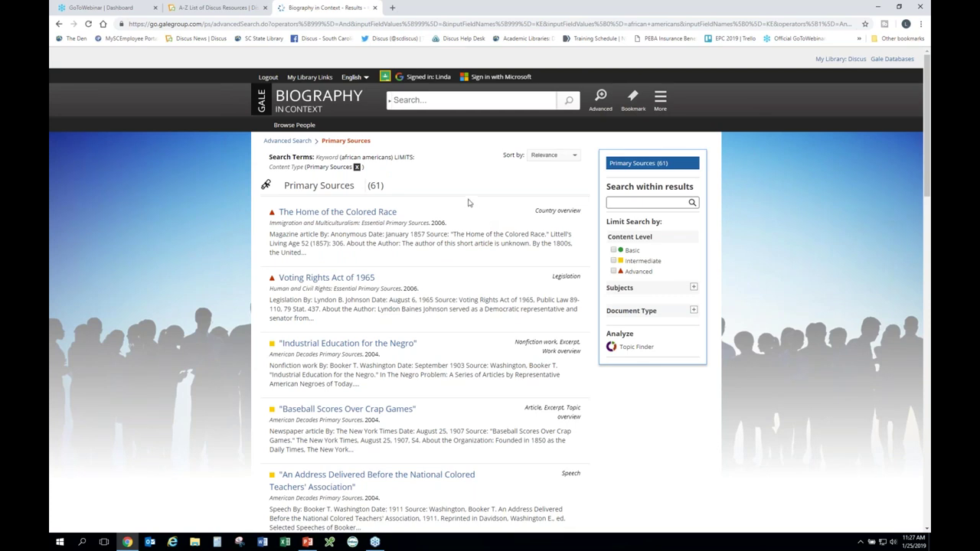
mouse_move(272, 214)
mouse_move(270, 281)
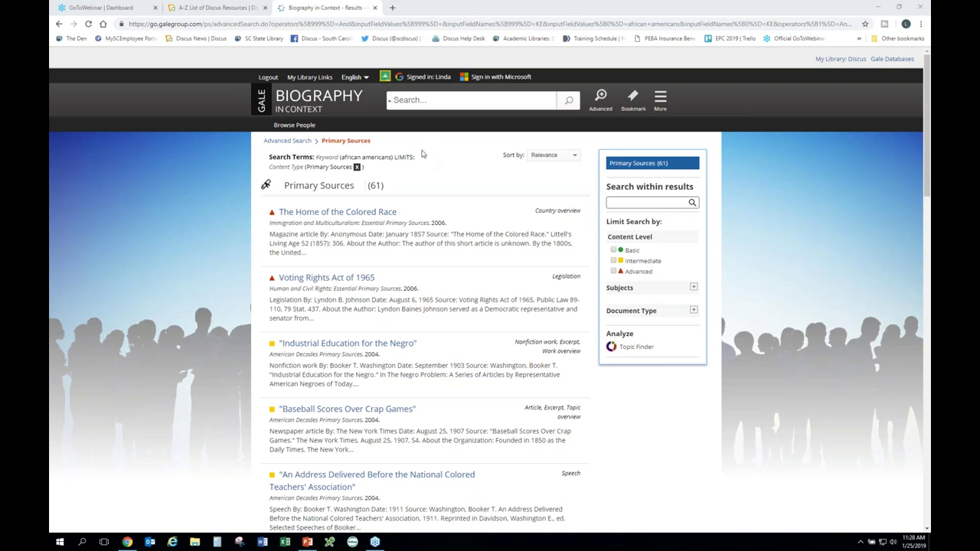
Close Biography in Context and open Kids InfoBits from the K section of the Discus A-Z list
left_click(375, 7)
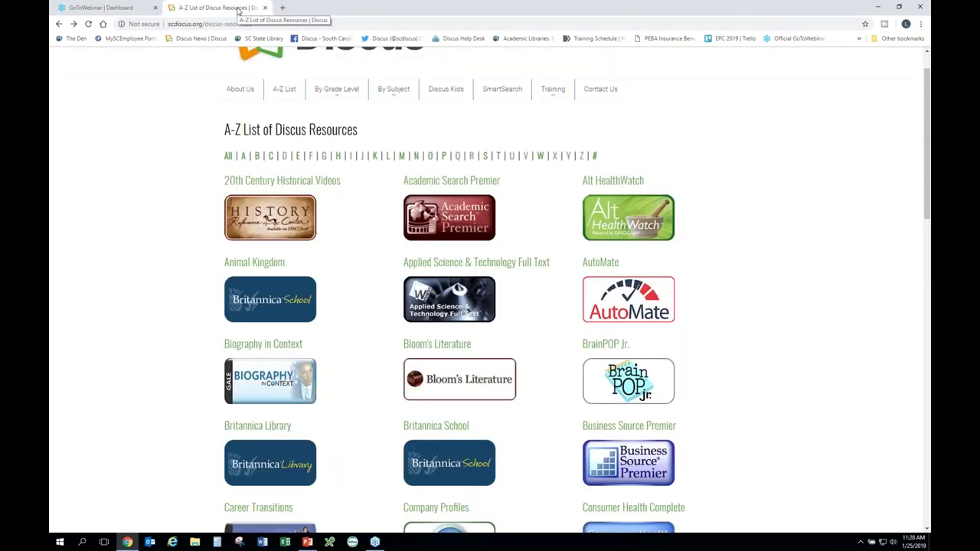
left_click(375, 156)
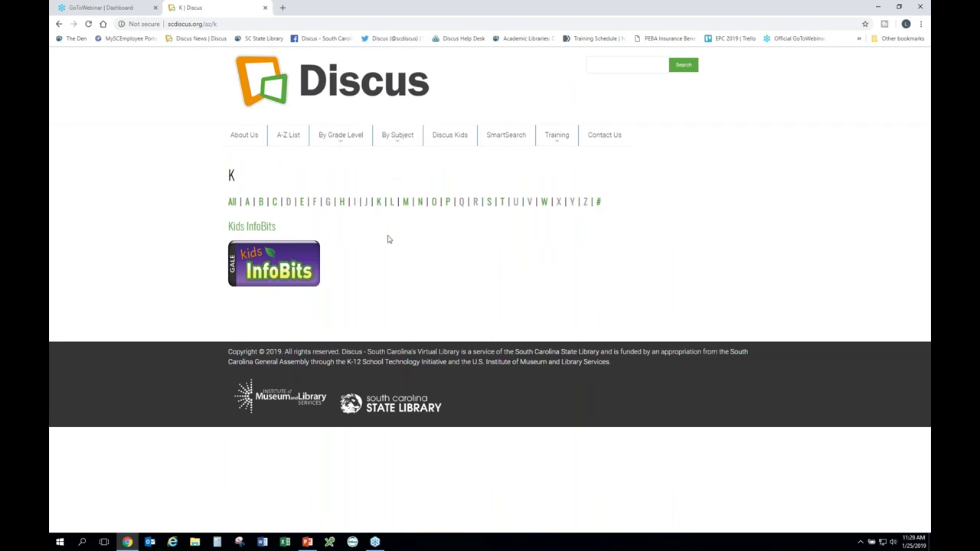
left_click(277, 257)
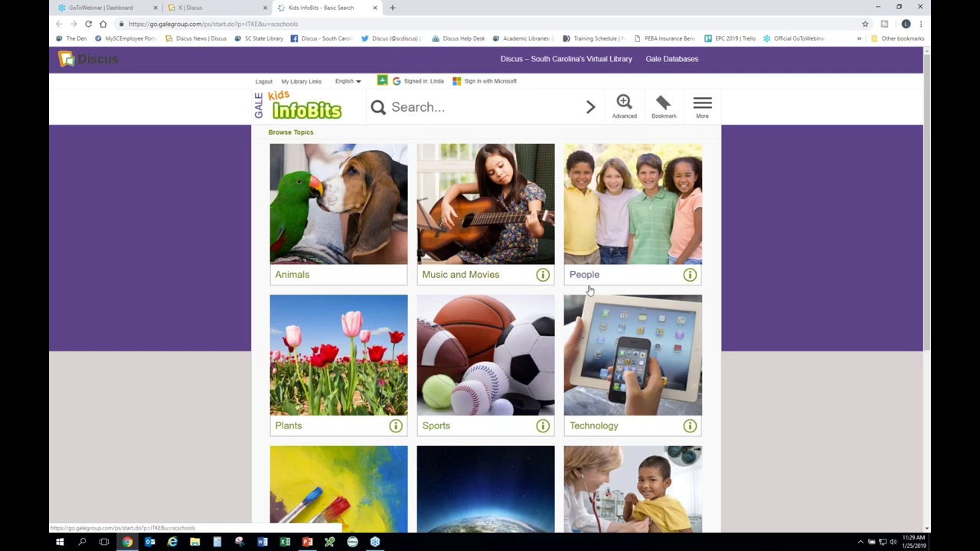
Look over the Kids InfoBits browse topics and open the Historical Figures subcategory of People
scroll(590, 291, "down", 2)
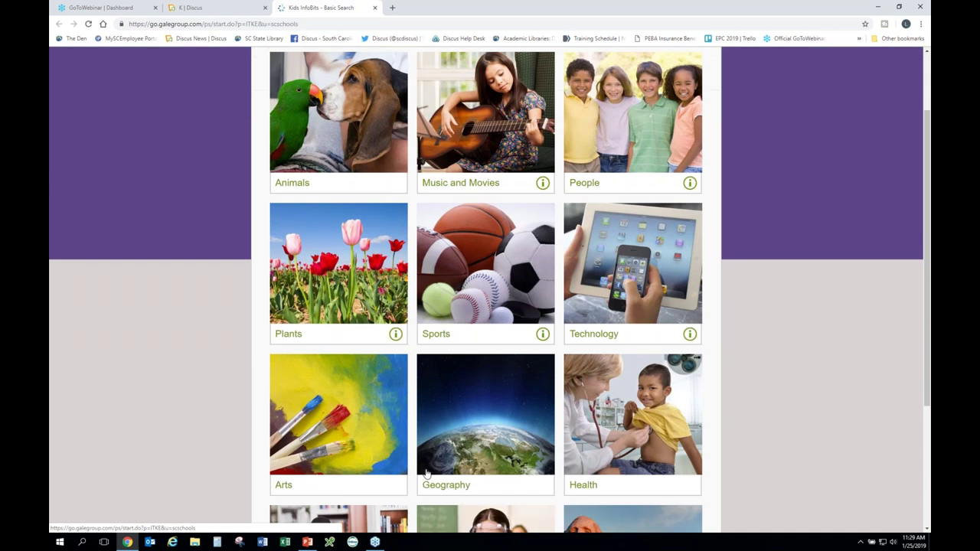
scroll(427, 473, "down", 2)
scroll(559, 231, "up", 3)
left_click(582, 229)
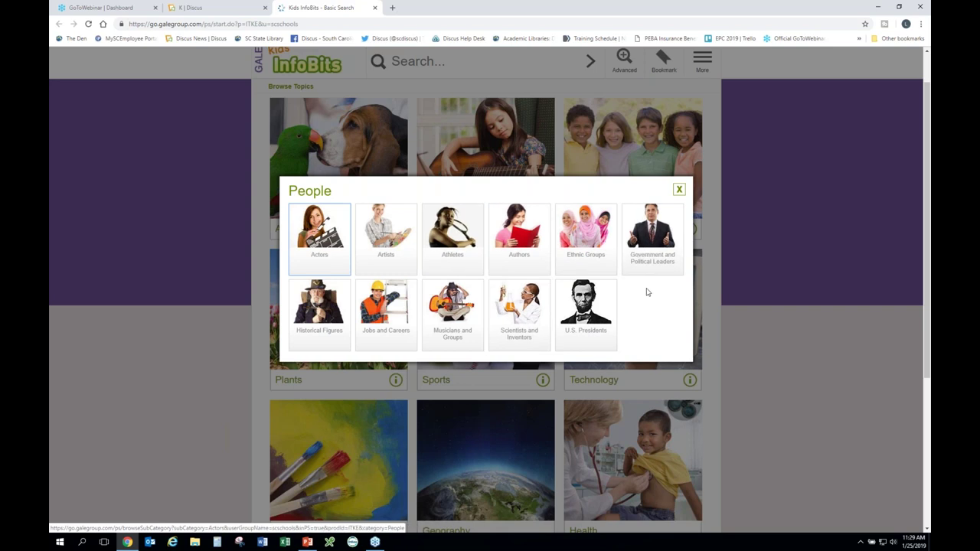
left_click(318, 300)
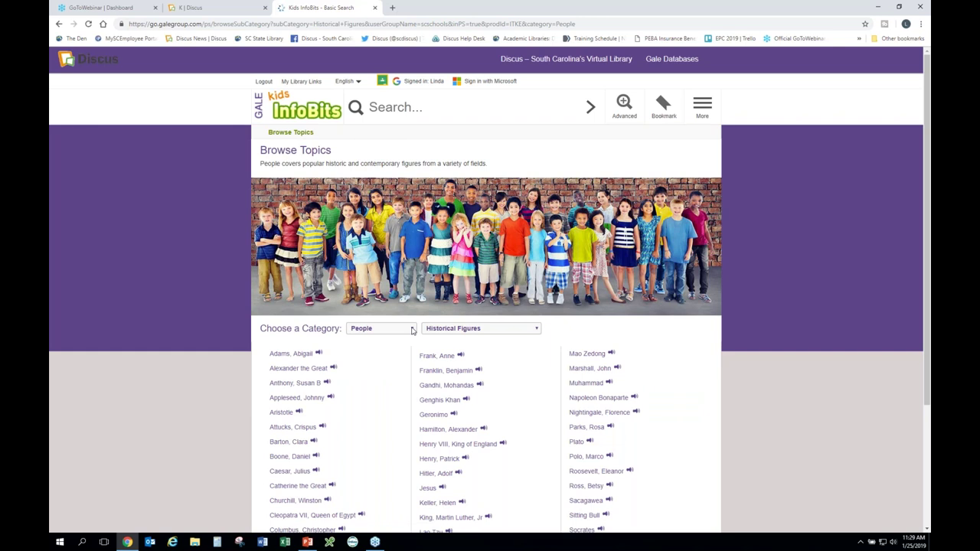
Examine the available topic categories and the list of names under Historical Figures
left_click(412, 330)
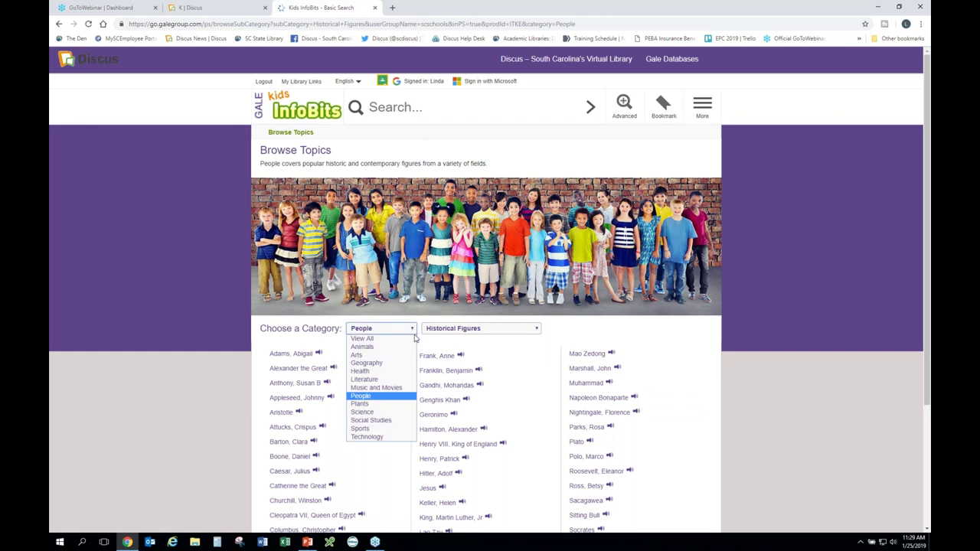
left_click(563, 327)
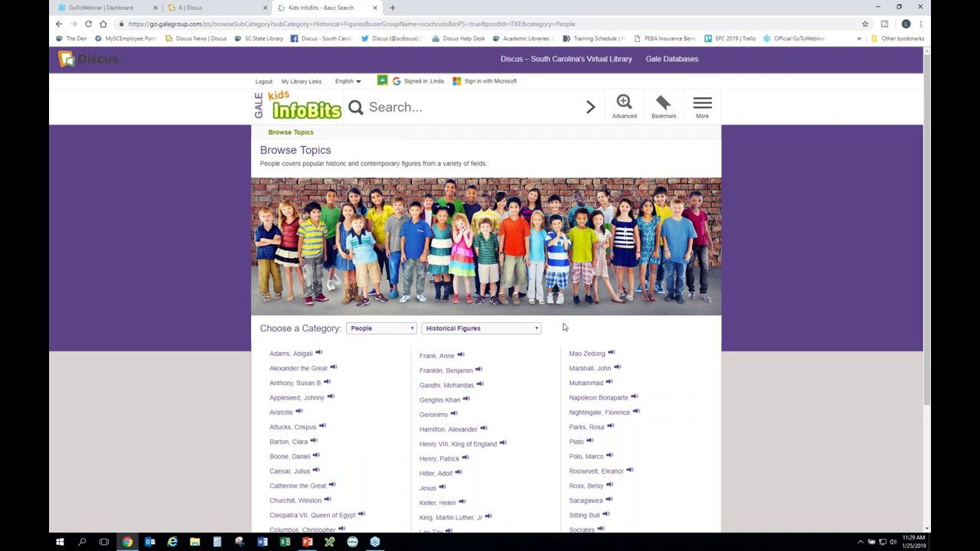
scroll(496, 313, "down", 1)
scroll(492, 315, "down", 1)
scroll(494, 315, "down", 1)
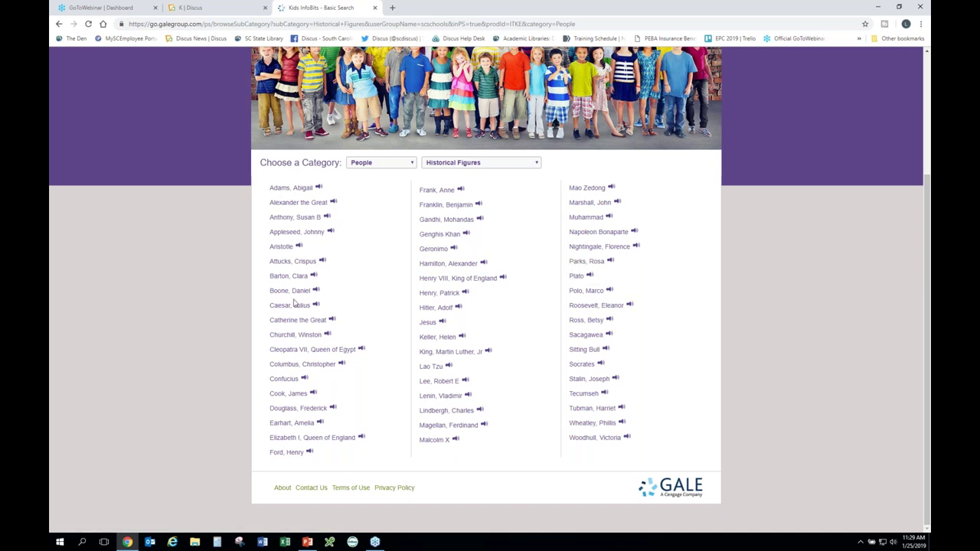
scroll(360, 260, "up", 1)
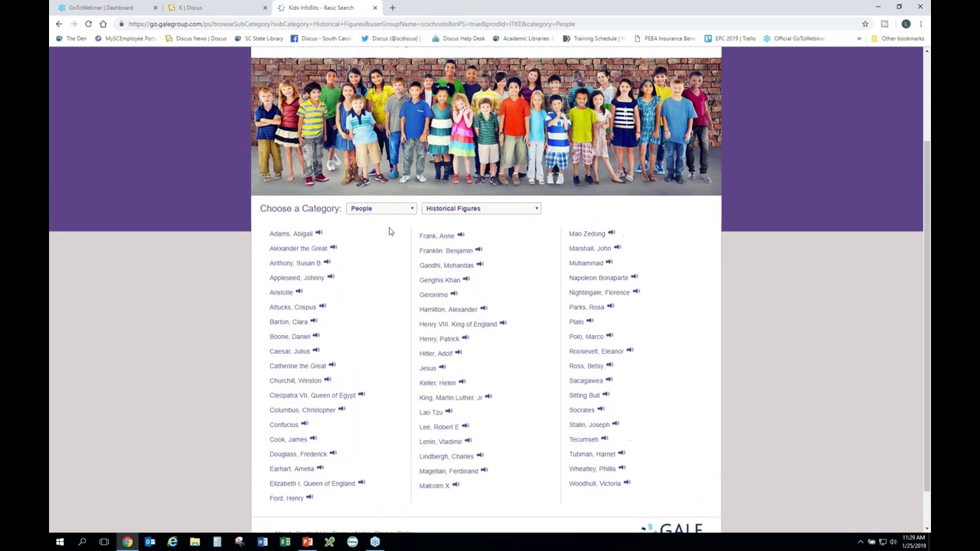
left_click(414, 210)
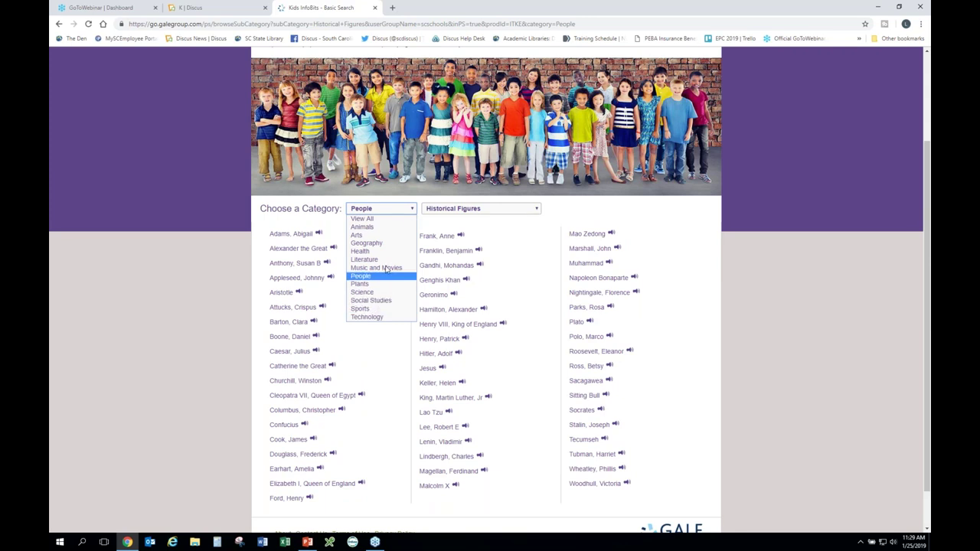
left_click(429, 224)
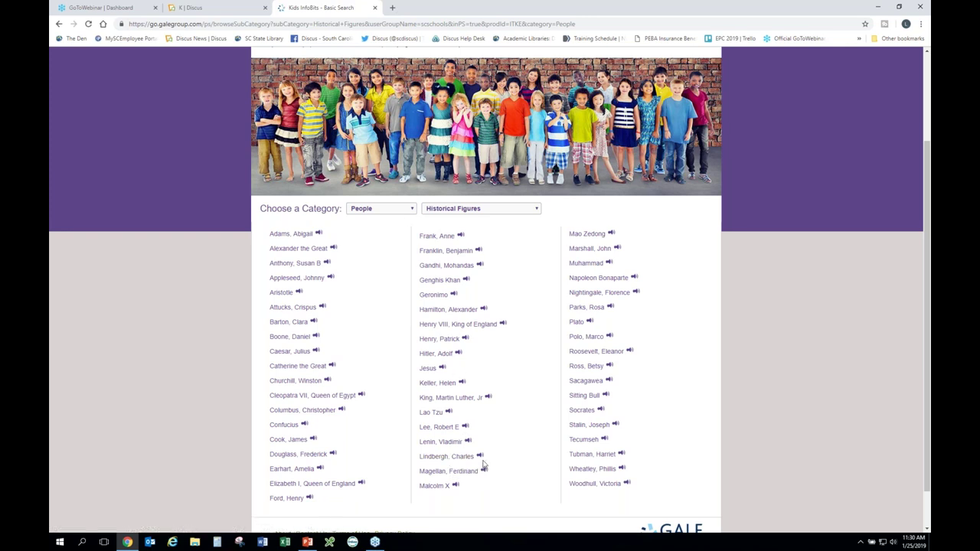
Open the Malcolm X topic and look through its biographies, pictures, magazines and news
left_click(434, 486)
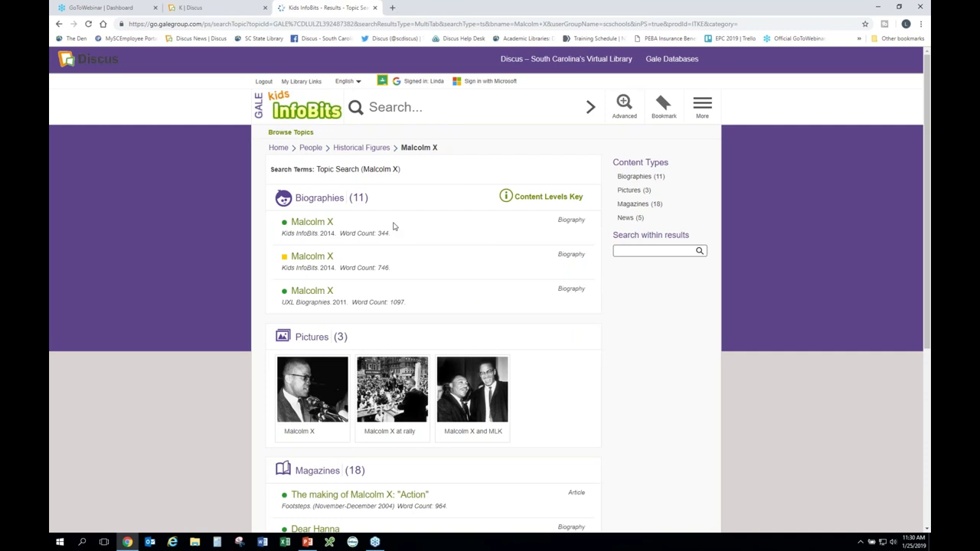
scroll(449, 269, "down", 2)
scroll(448, 290, "down", 3)
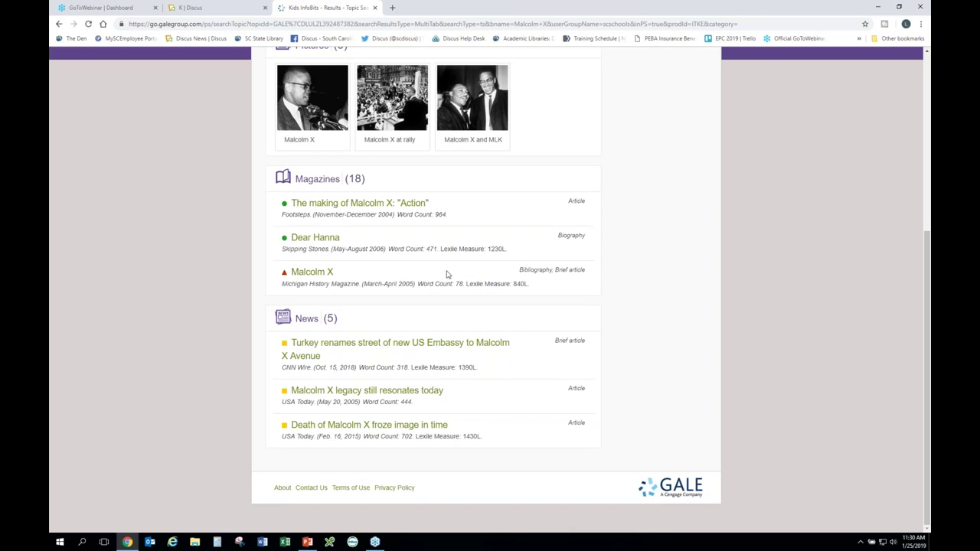
scroll(402, 370, "up", 1)
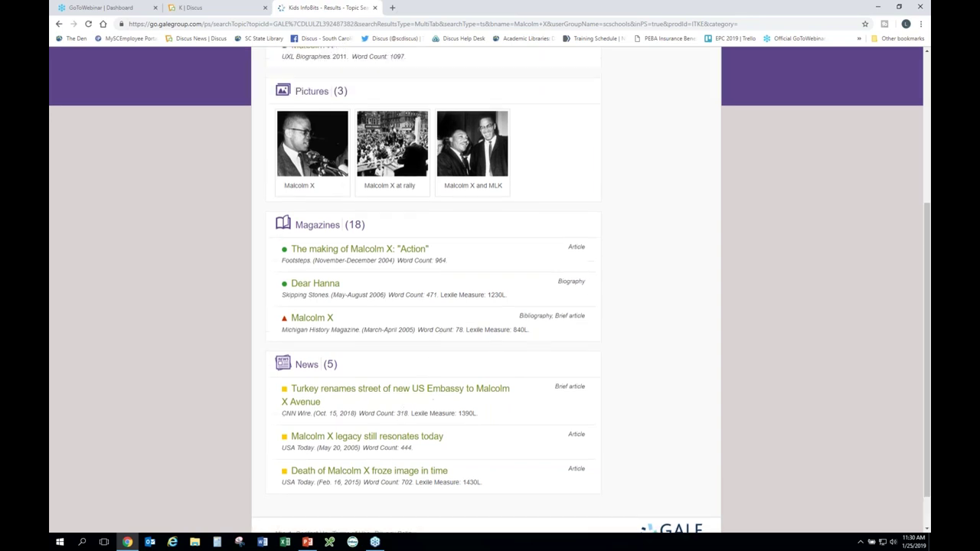
scroll(434, 398, "up", 2)
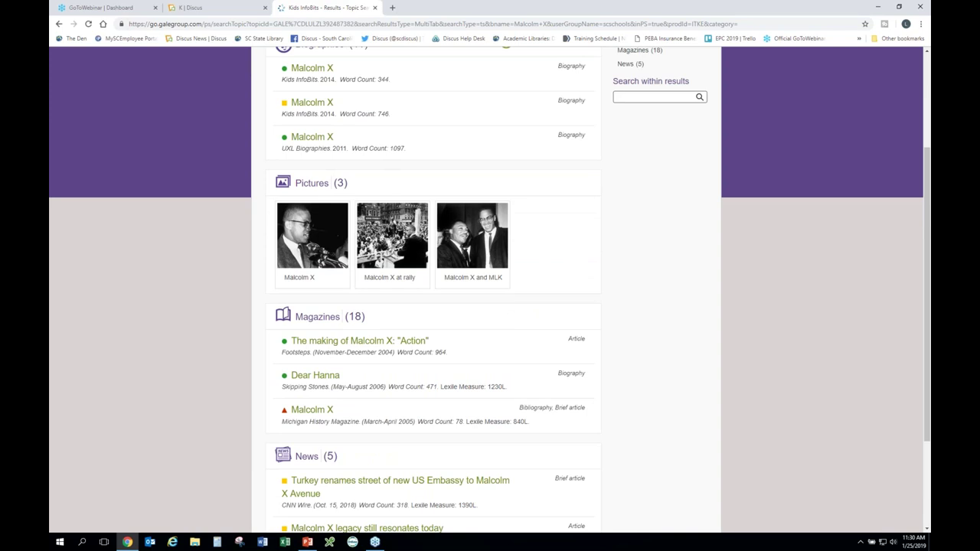
scroll(401, 369, "up", 3)
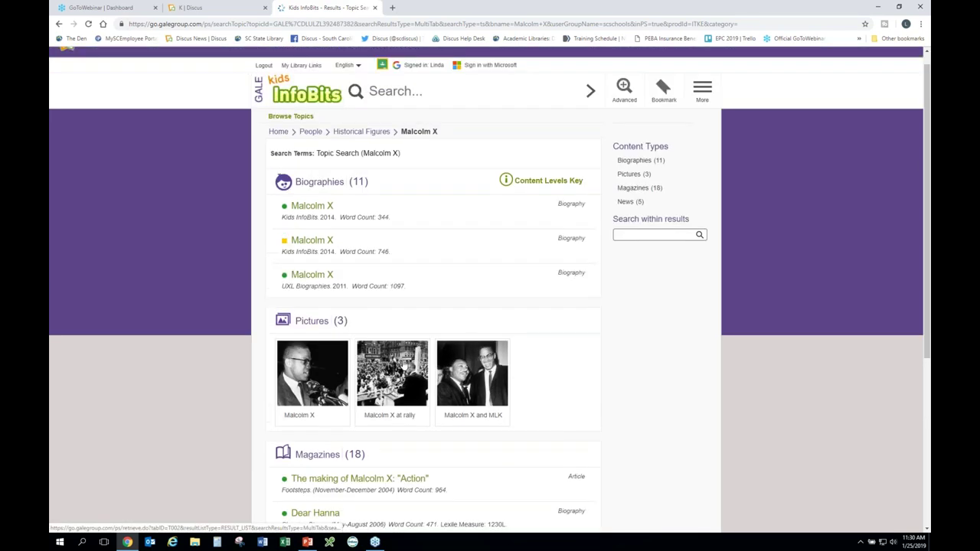
scroll(404, 368, "up", 1)
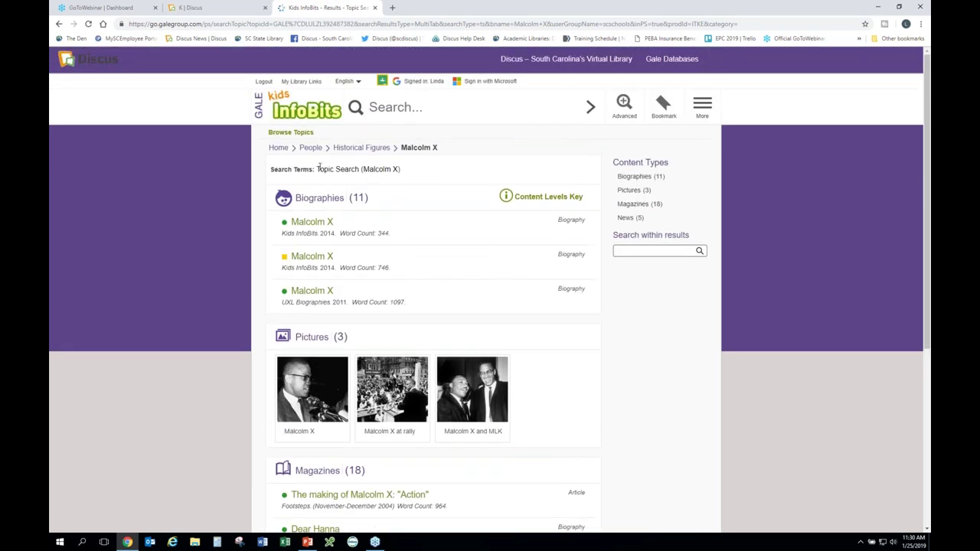
Open the 344-word Kids InfoBits biography of Malcolm X and skim its full text
left_click(312, 222)
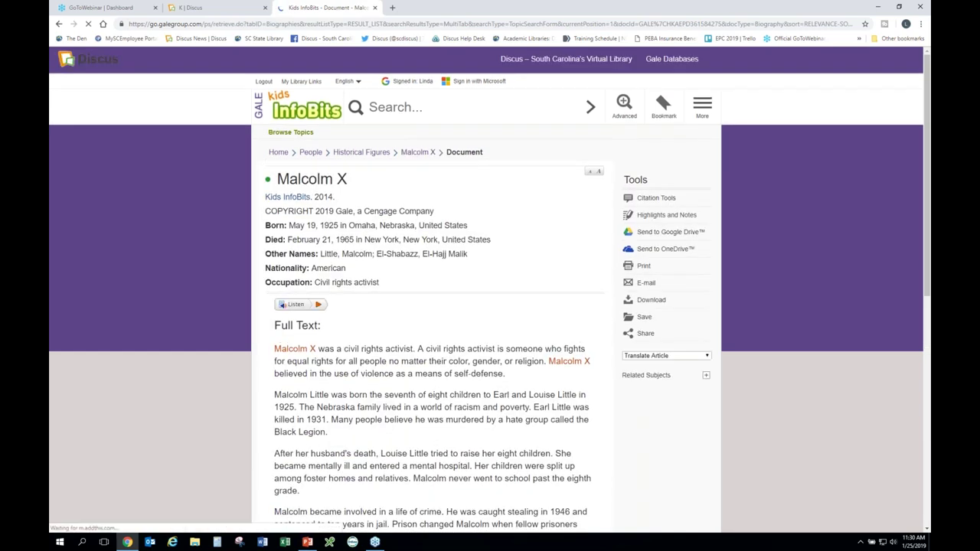
scroll(490, 307, "down", 3)
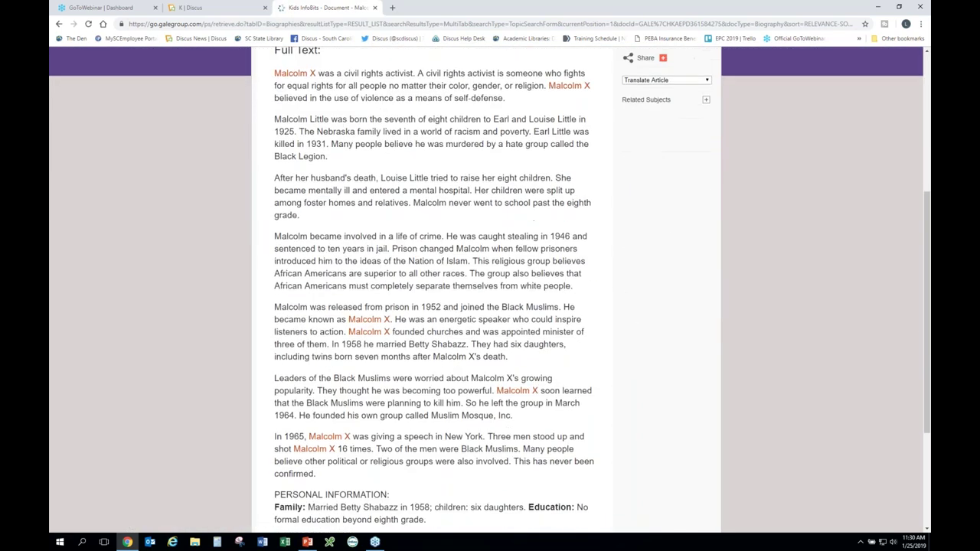
scroll(596, 226, "up", 2)
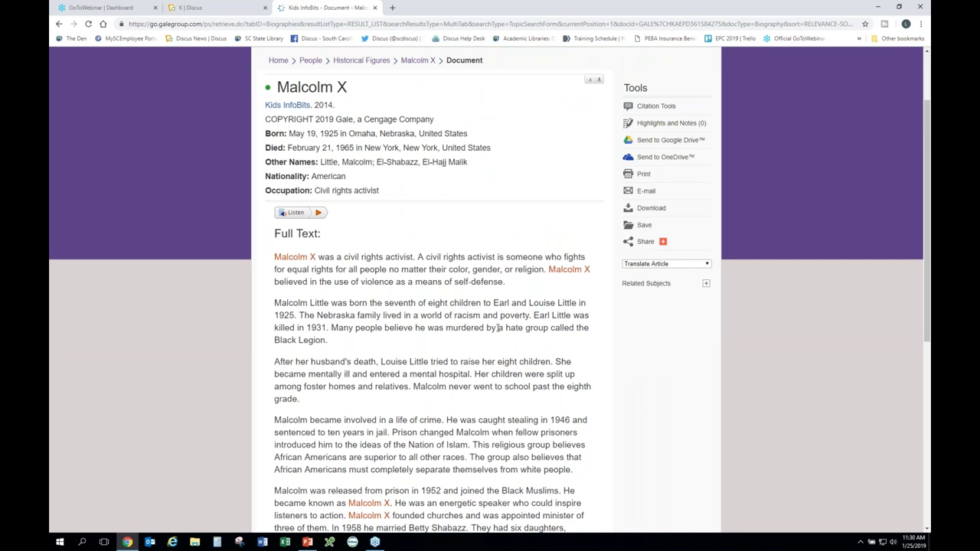
scroll(498, 328, "down", 2)
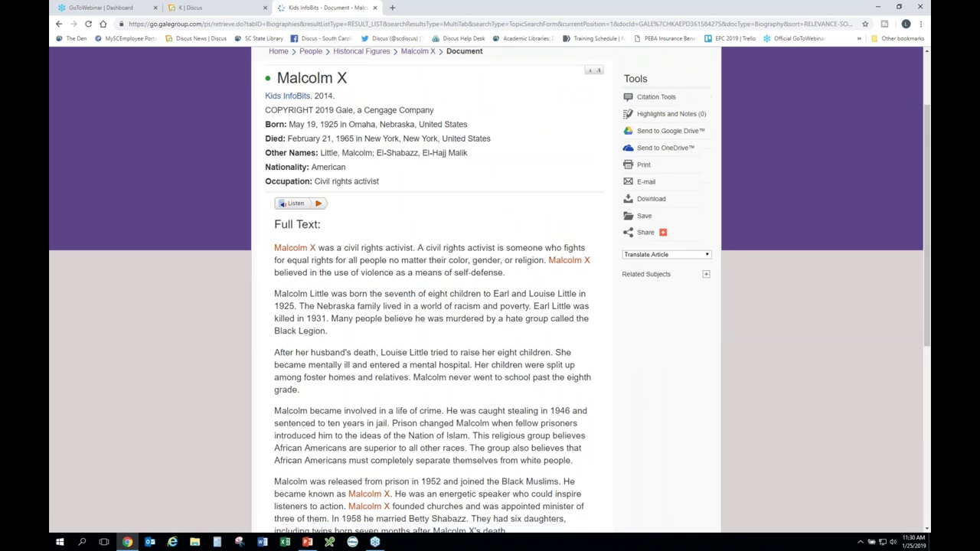
View the MLA 8th Edition citation for the Malcolm X biography in Citation Tools and close it
scroll(465, 344, "up", 3)
scroll(466, 344, "up", 2)
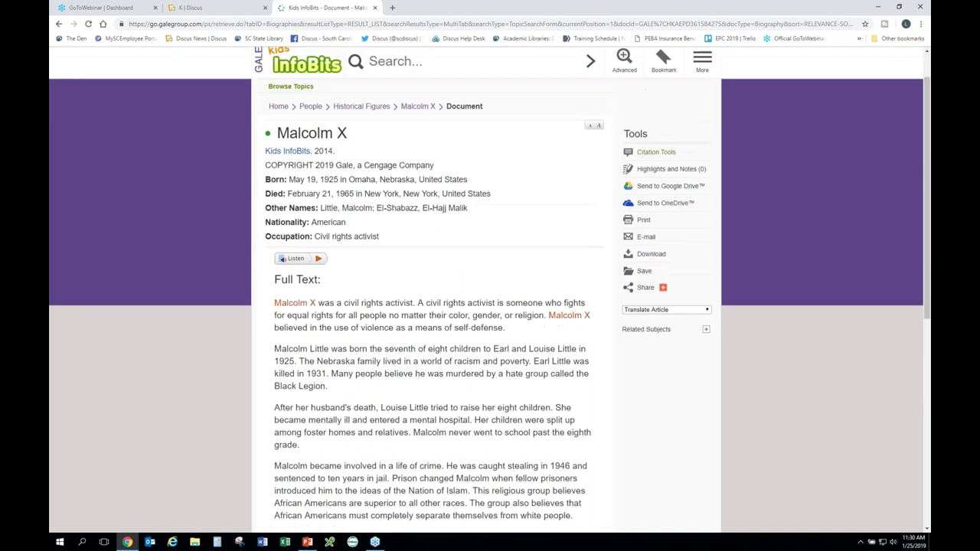
left_click(643, 151)
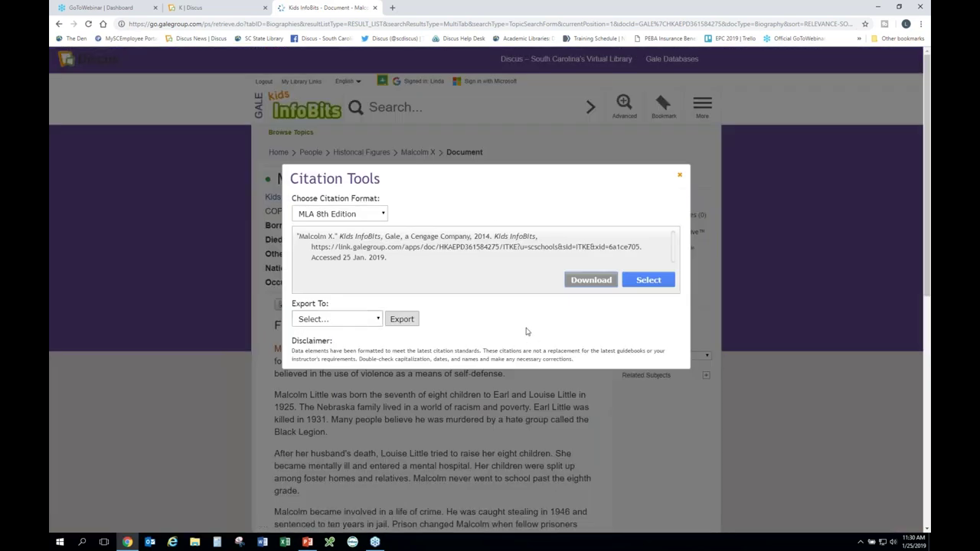
left_click(681, 177)
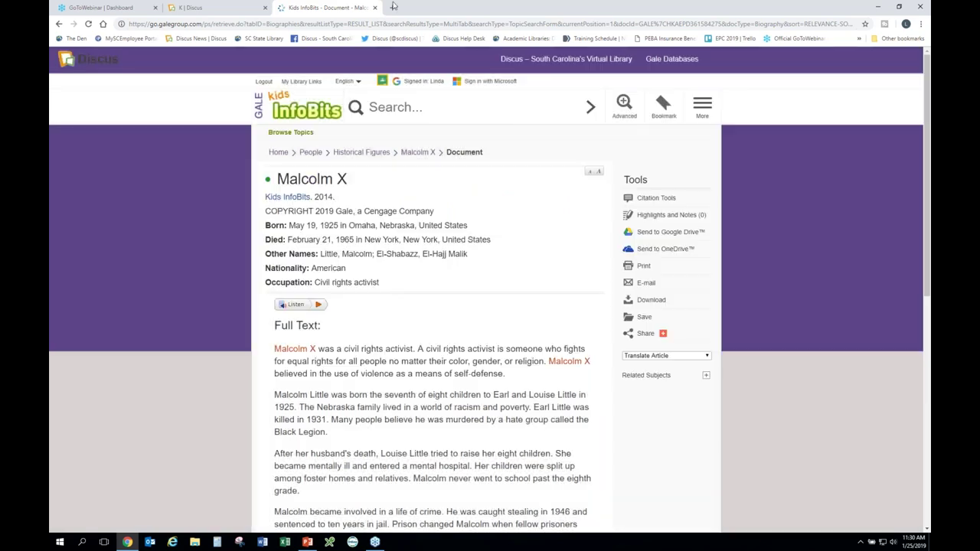
Close the Kids InfoBits document and run a SmartSearch for "rosa parks"
left_click(376, 8)
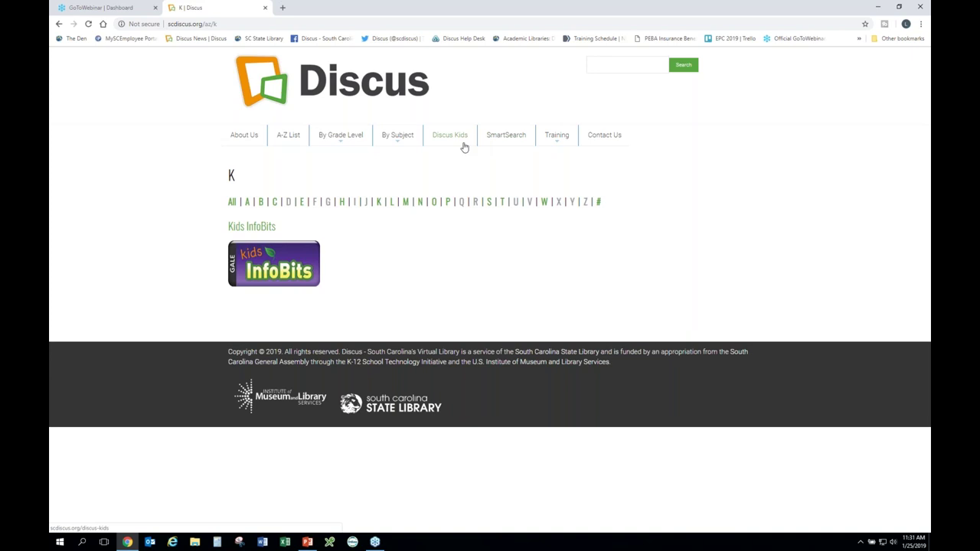
left_click(491, 138)
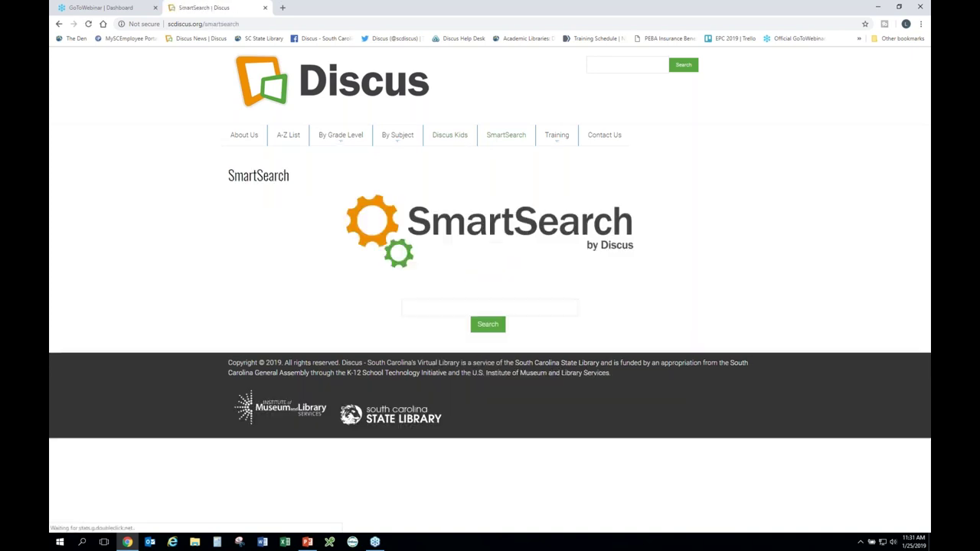
left_click(436, 309)
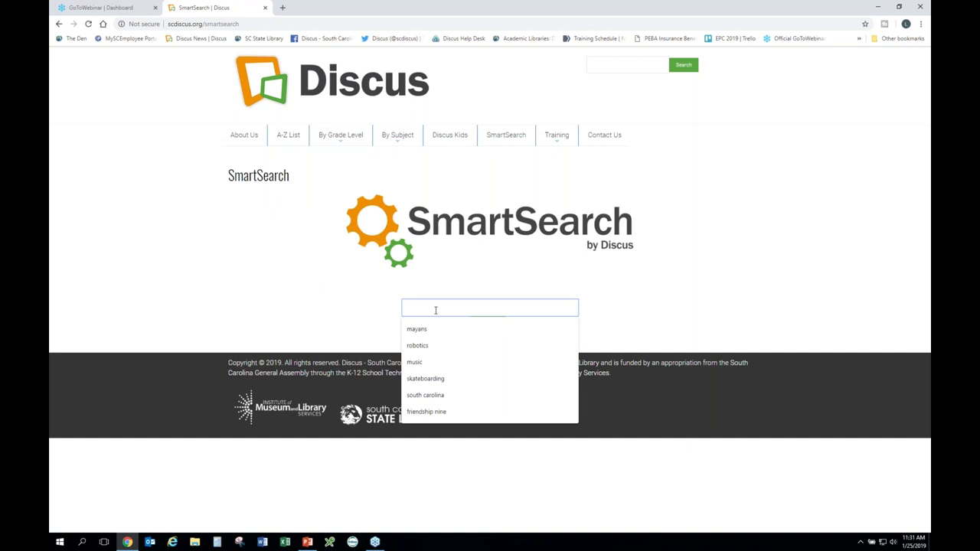
type("rosa parks")
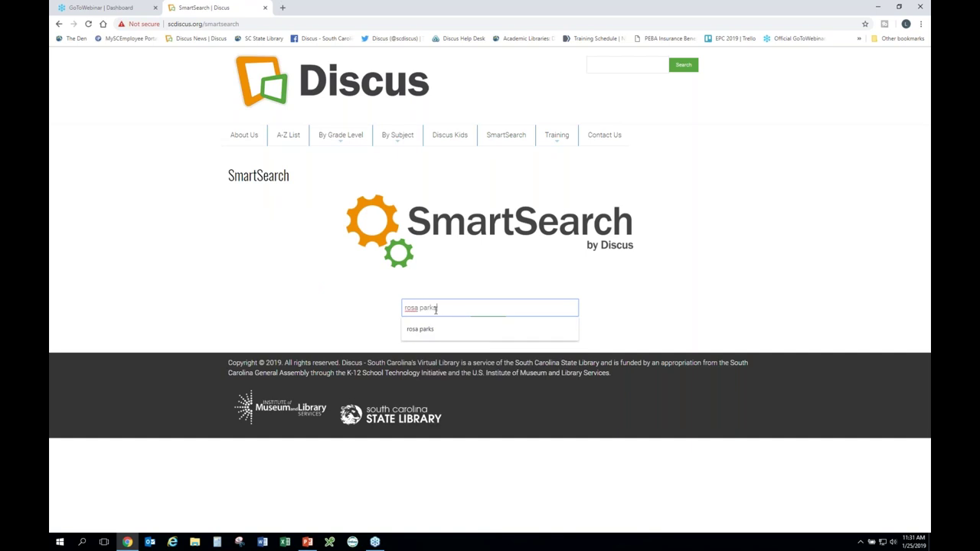
key("Return")
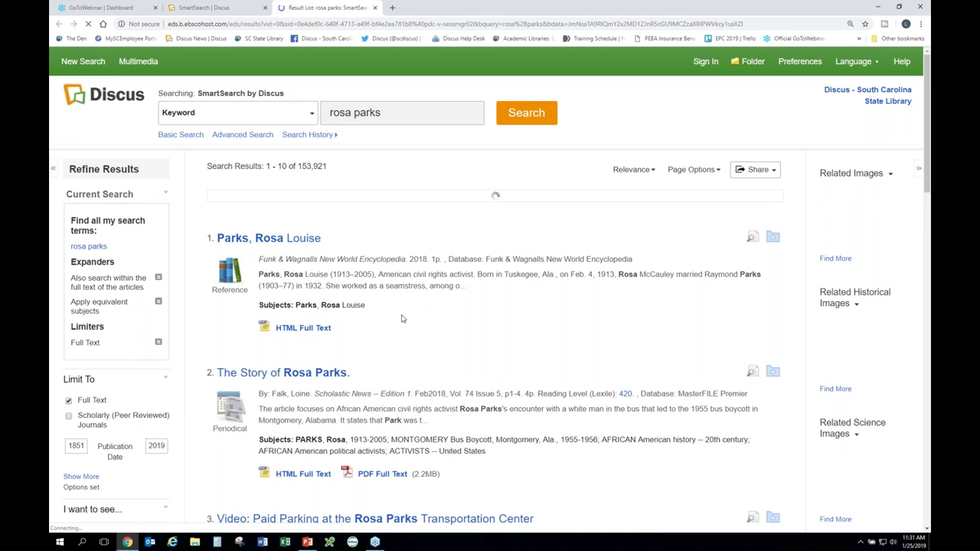
left_click_drag(299, 165, 331, 170)
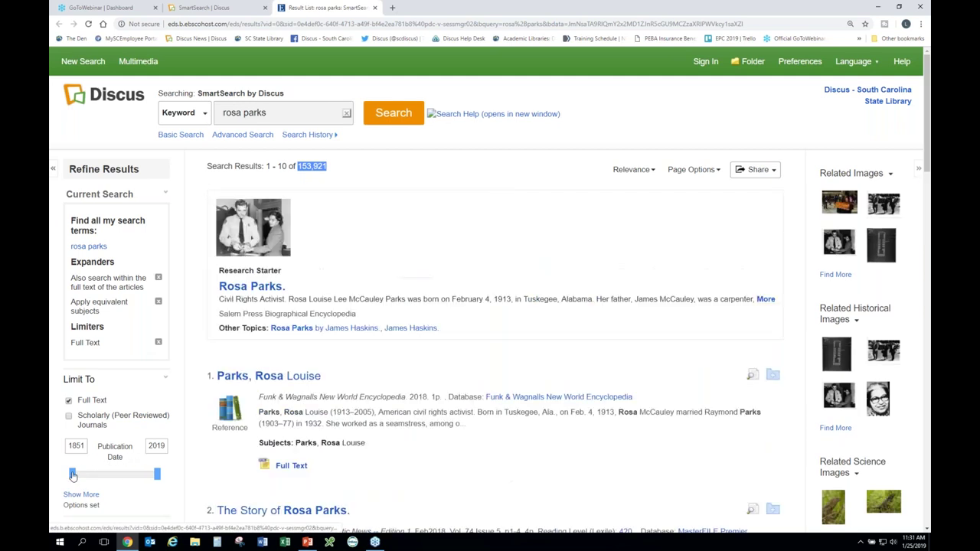
Limit the publication dates to 1993–2019 and rerun the "rosa parks" search as a Subject search
left_click_drag(73, 474, 146, 476)
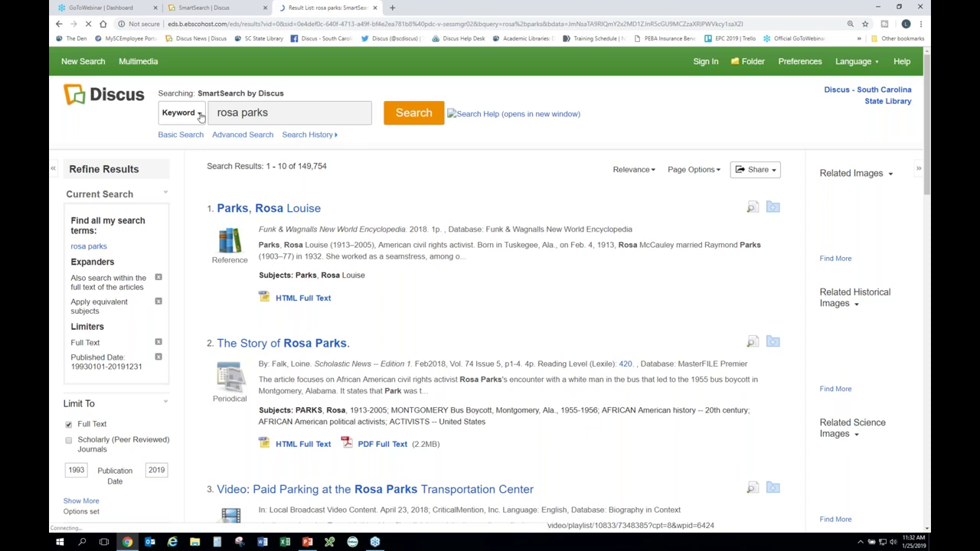
left_click(200, 115)
left_click(200, 116)
left_click(200, 117)
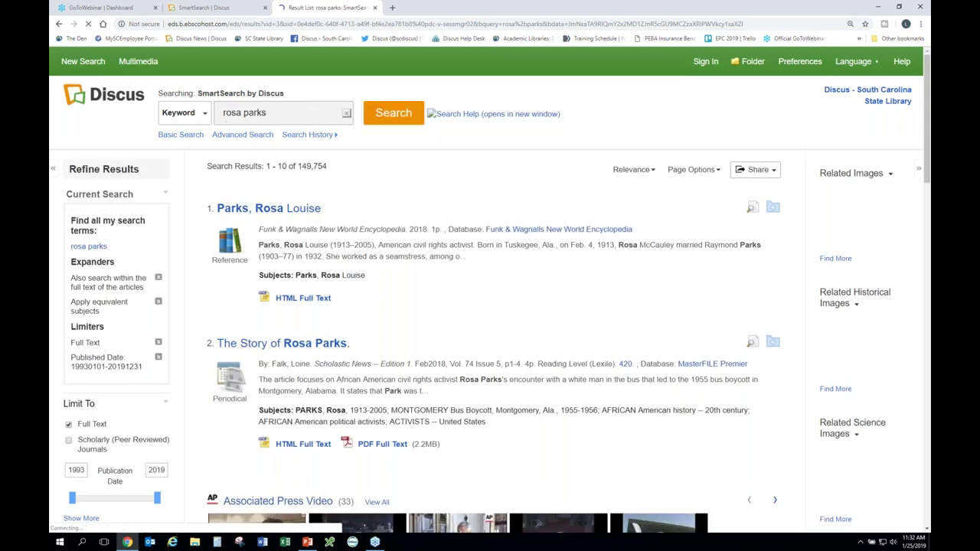
left_click(205, 115)
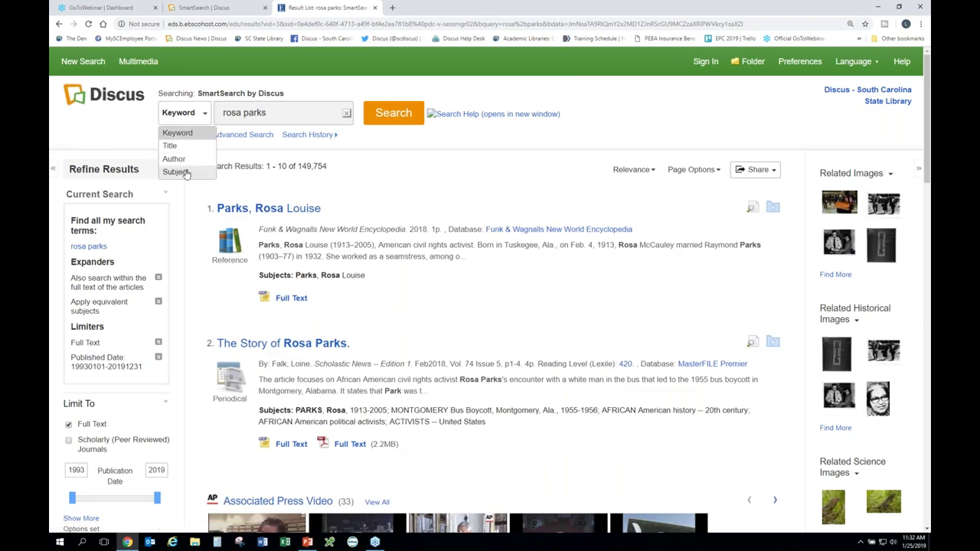
left_click(185, 173)
left_click(392, 114)
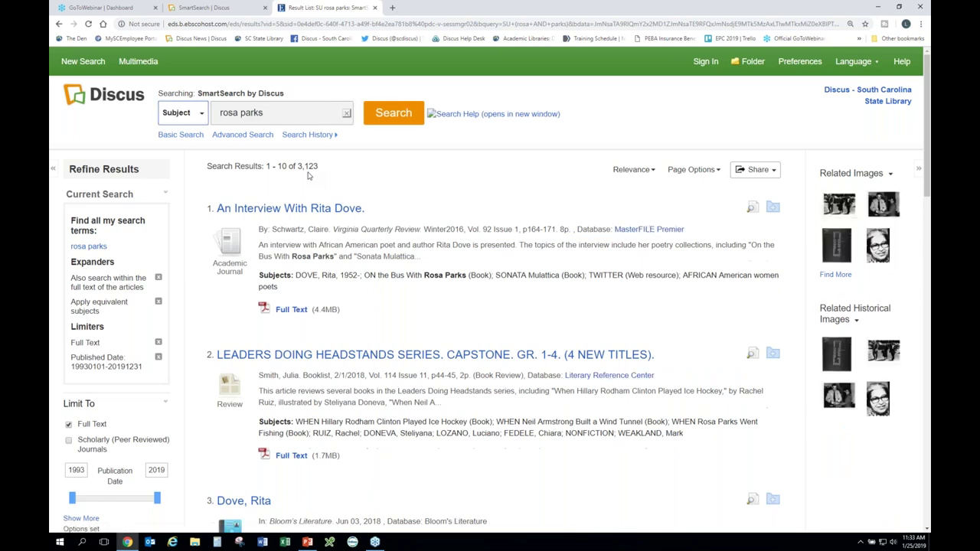
Look over the subject matches in the result list and limit the results to Primary Source Documents
left_click_drag(424, 275, 454, 275)
scroll(439, 397, "down", 4)
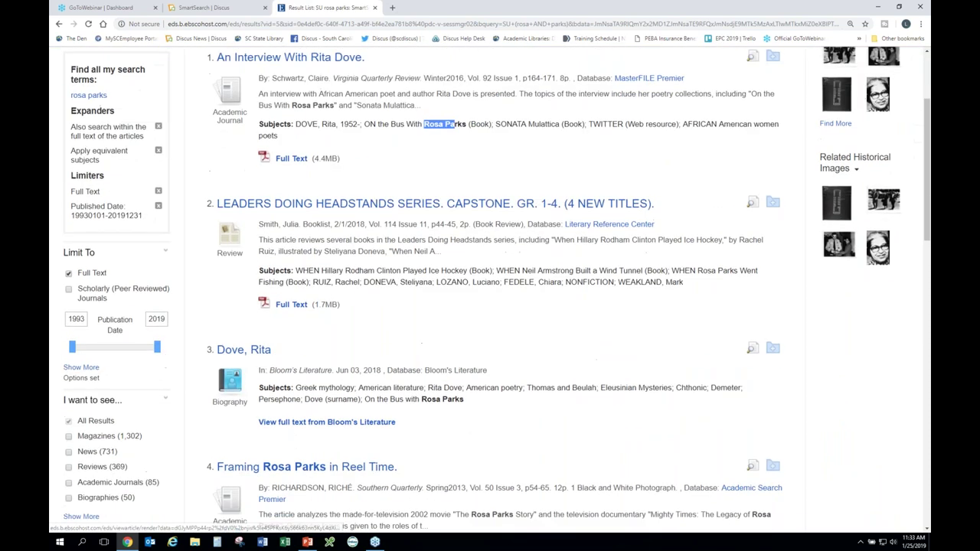
scroll(438, 397, "down", 2)
scroll(438, 399, "up", 6)
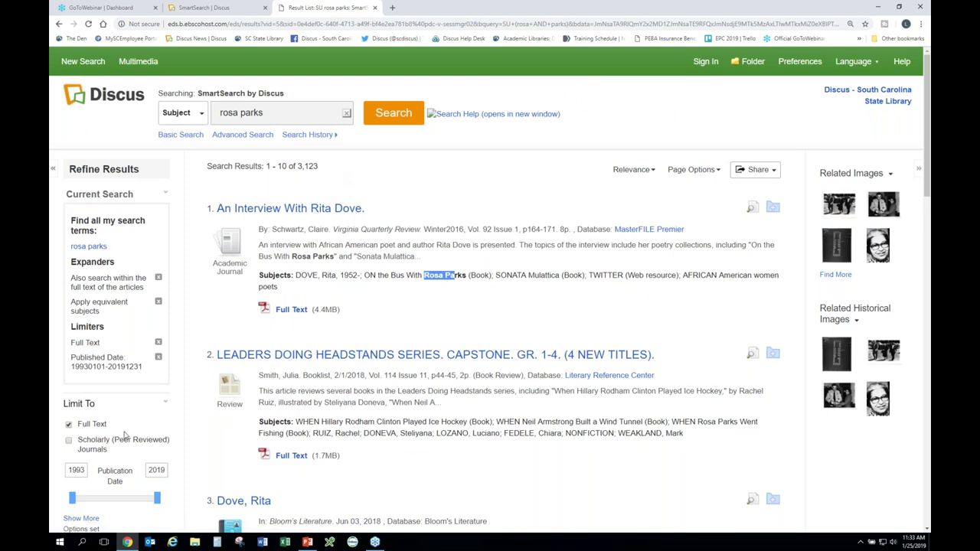
scroll(117, 369, "down", 3)
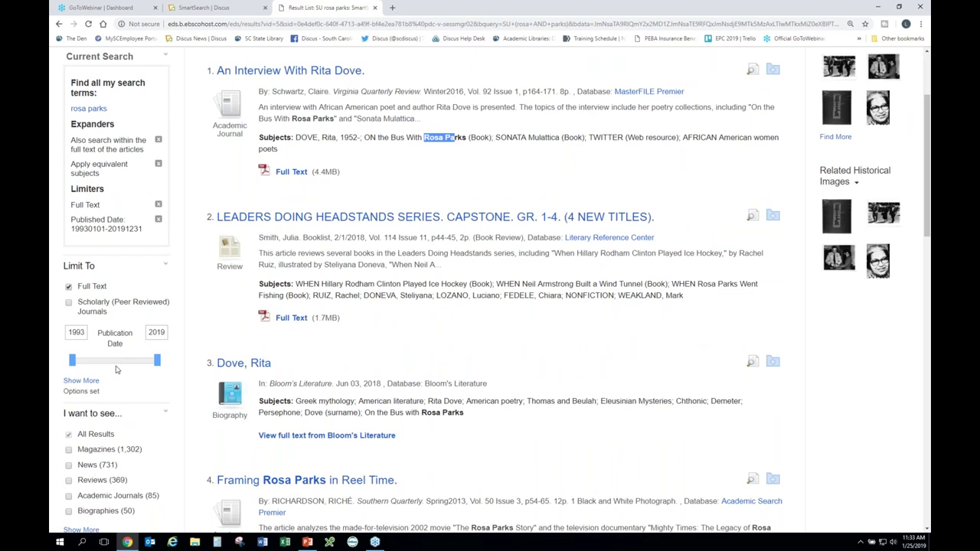
scroll(116, 369, "down", 3)
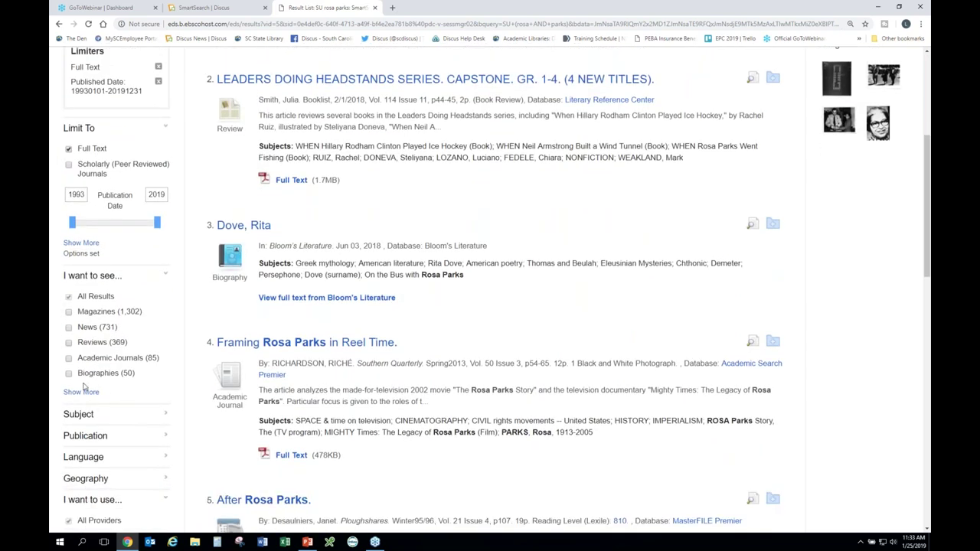
left_click(83, 391)
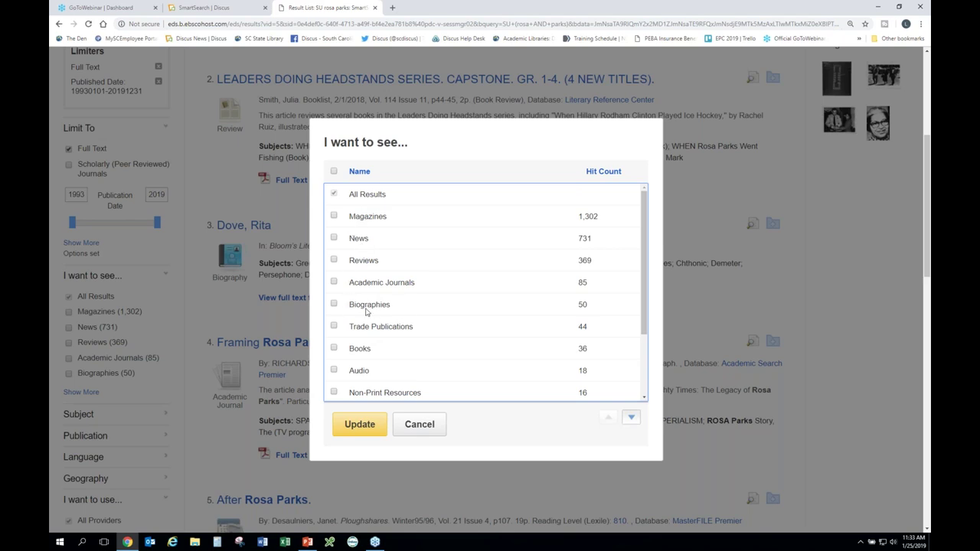
left_click_drag(645, 304, 647, 376)
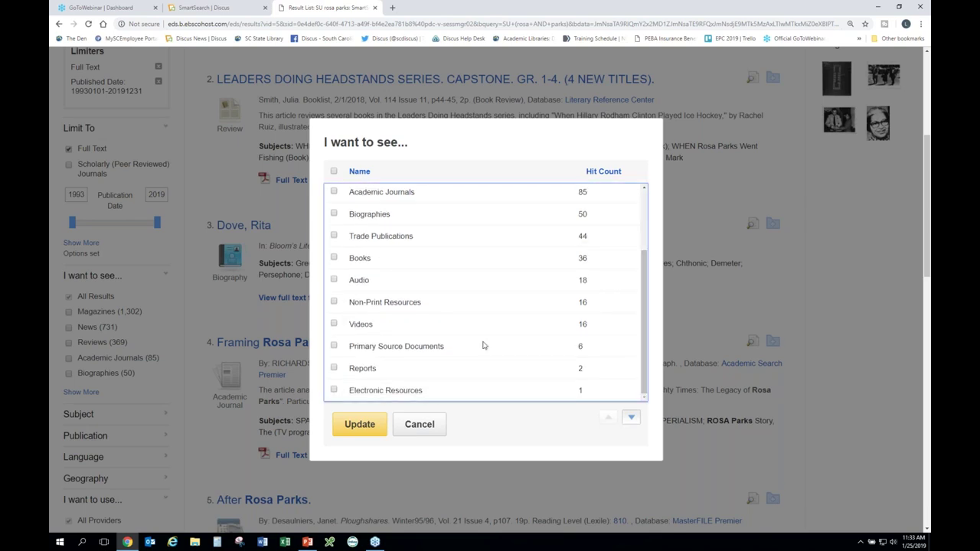
left_click(334, 347)
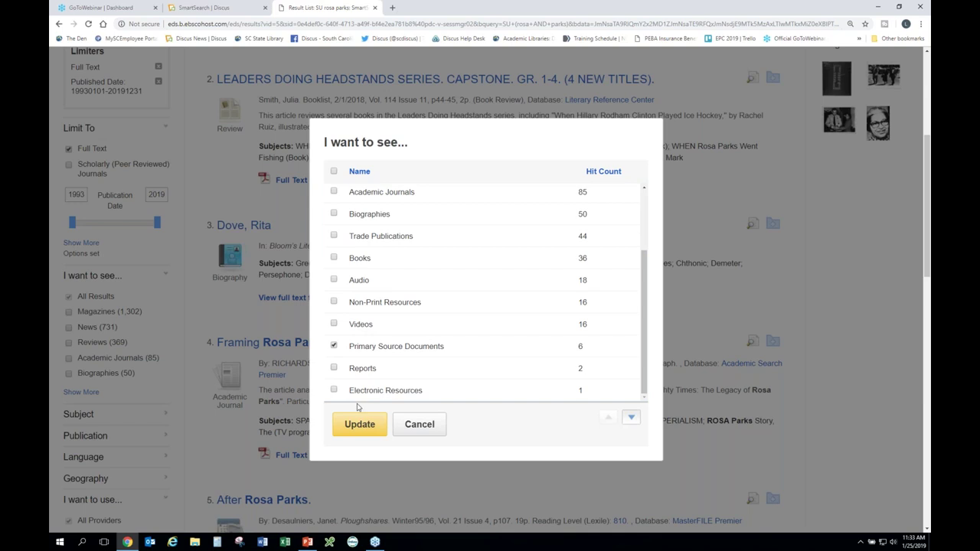
left_click(359, 426)
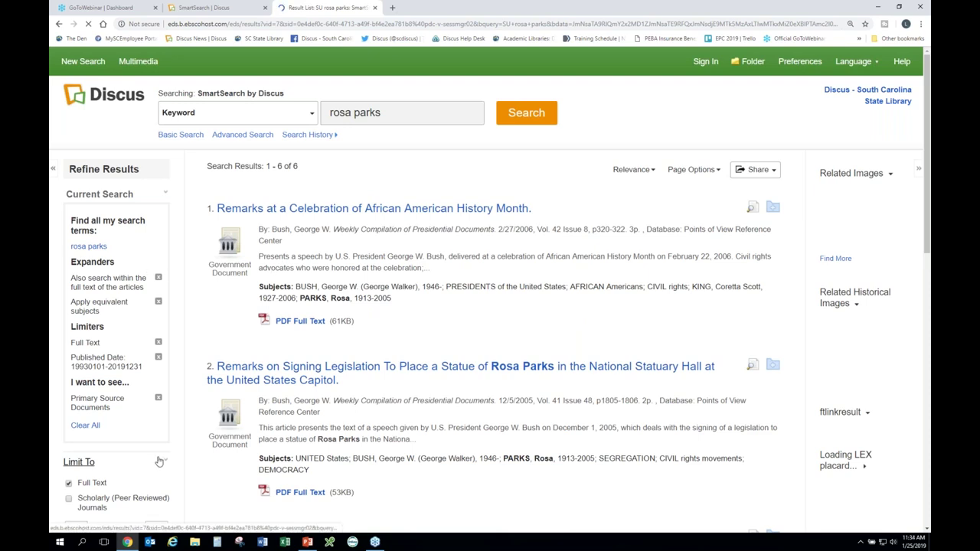
left_click_drag(292, 166, 310, 170)
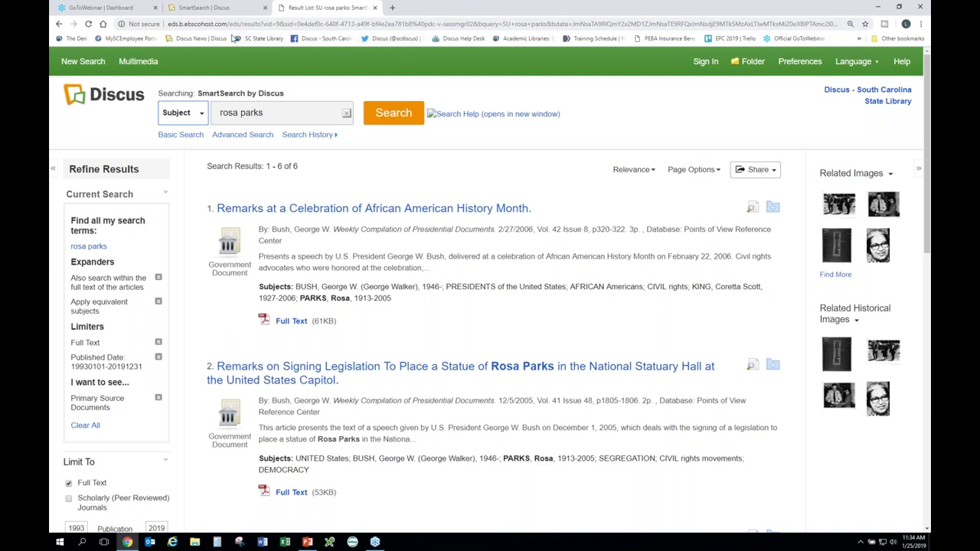
Return to the Discus site and search SmartSearch Kids for "rosa parks" from the Discus Kids page
left_click(204, 8)
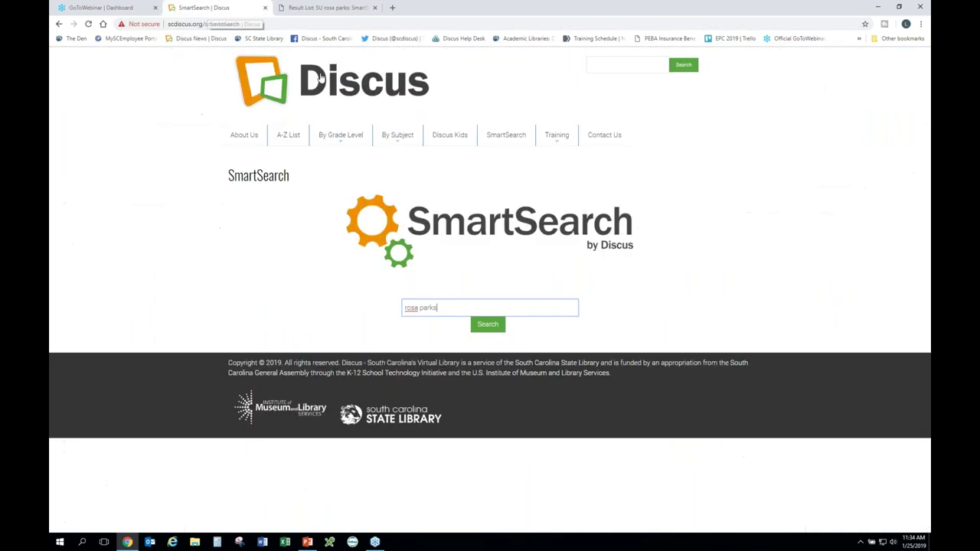
left_click(451, 138)
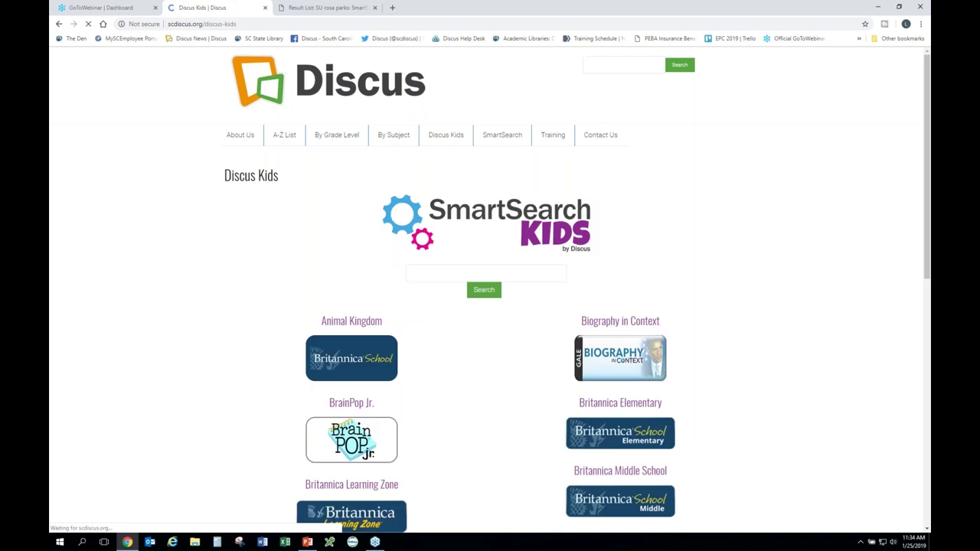
left_click(459, 272)
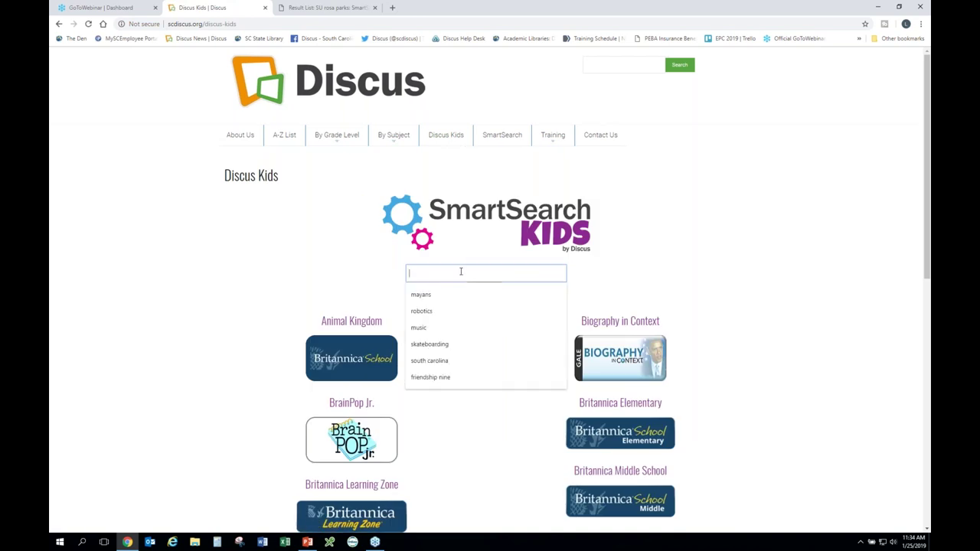
type("rosa parks")
key("Return")
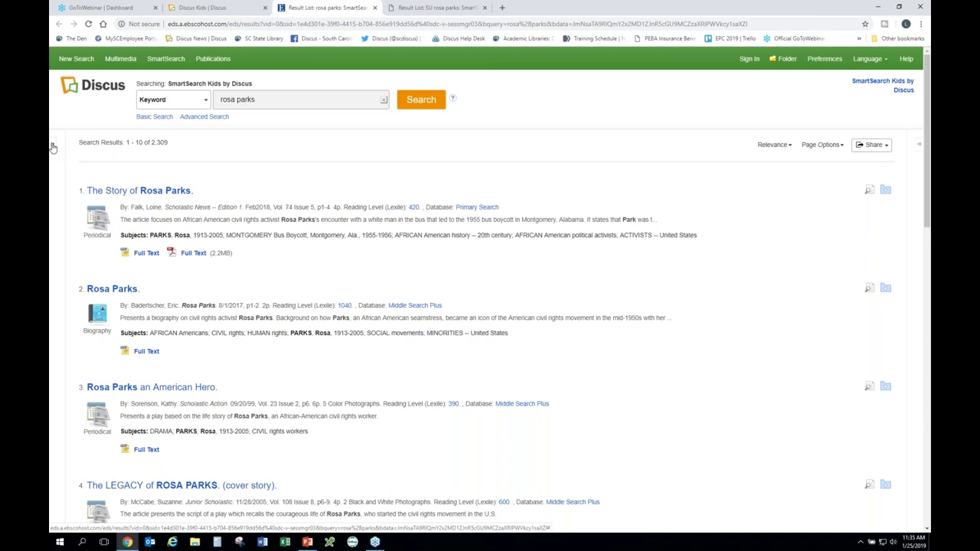
Show the Refine Results column, review its source types and providers, and close the SmartSearch Kids results
left_click(53, 147)
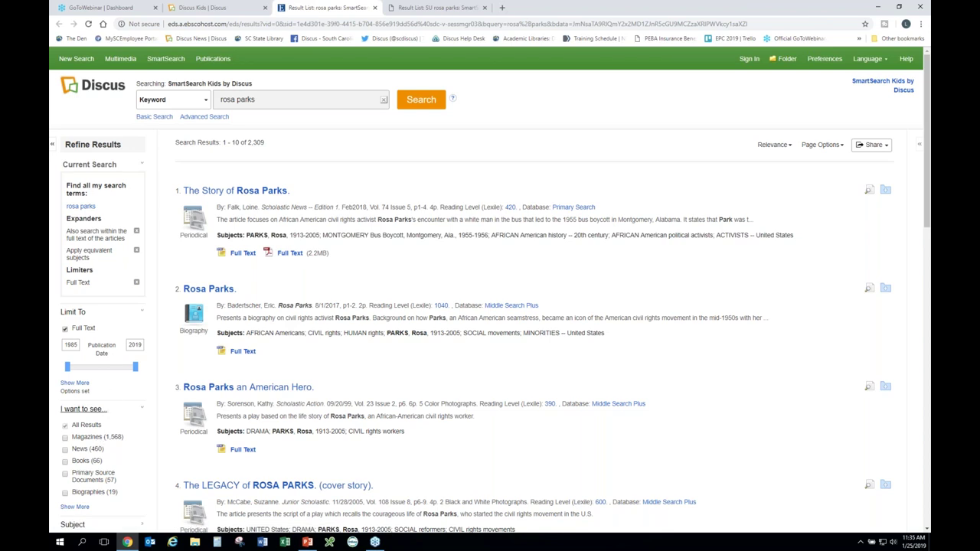
scroll(98, 459, "down", 2)
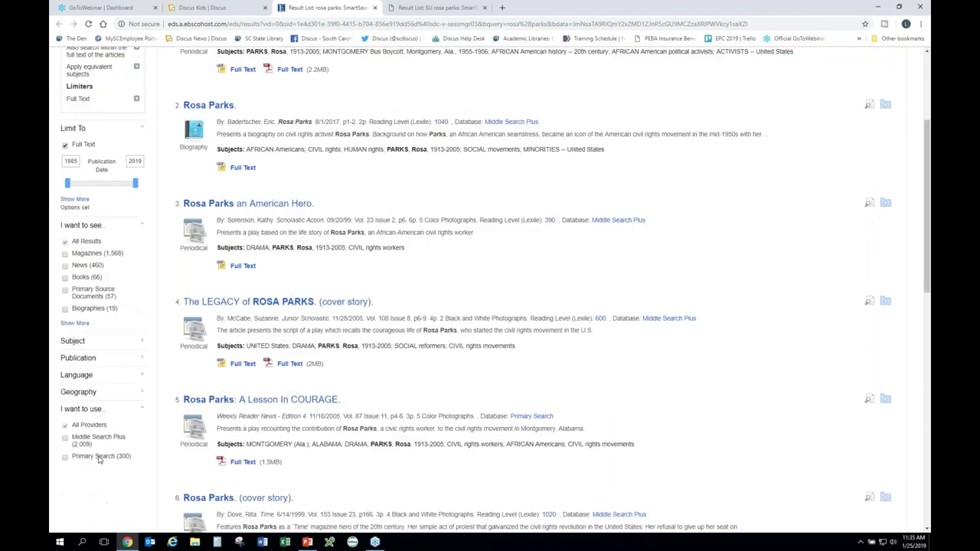
scroll(98, 460, "up", 3)
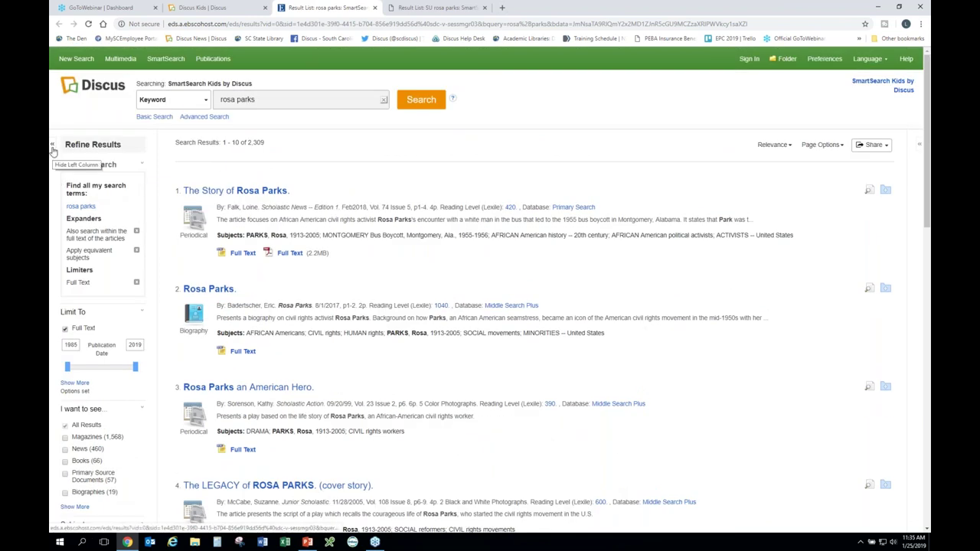
left_click(53, 150)
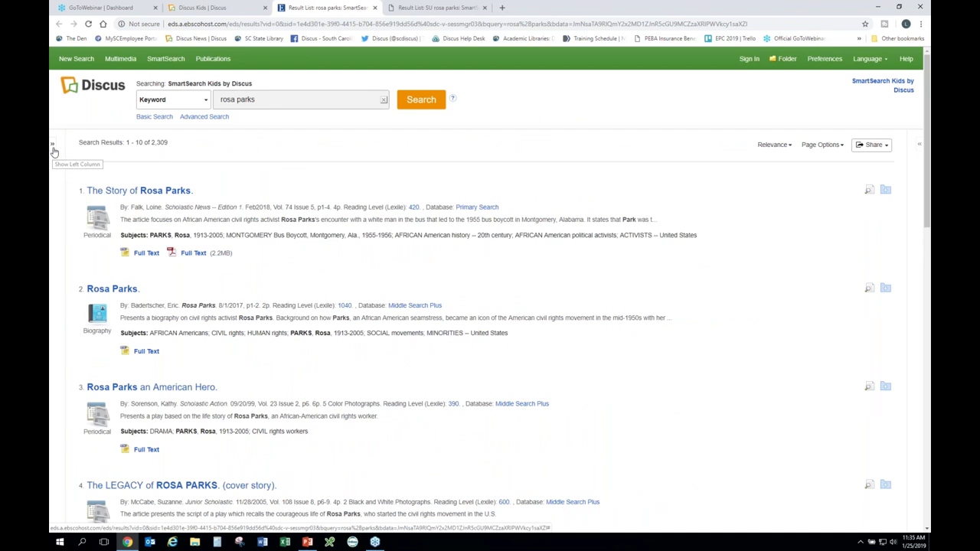
left_click(53, 148)
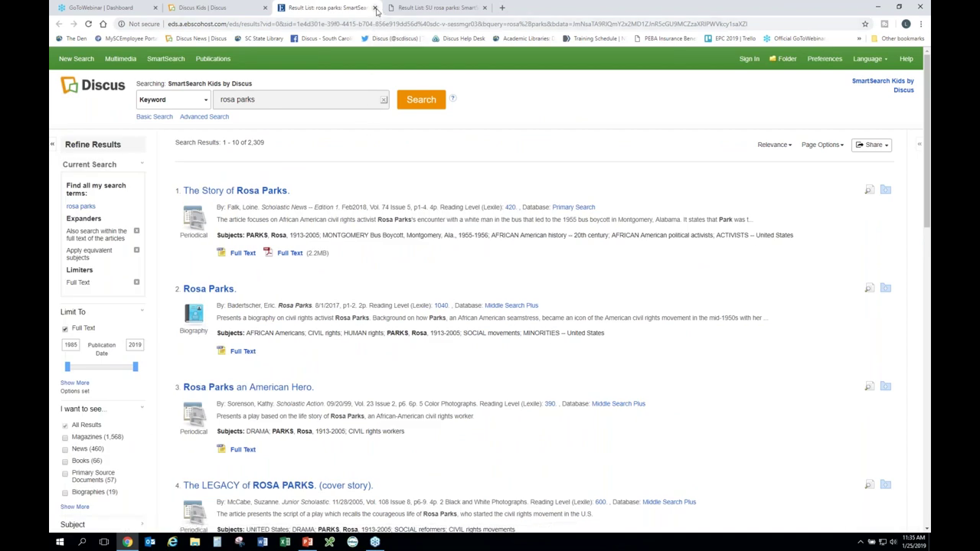
left_click(375, 8)
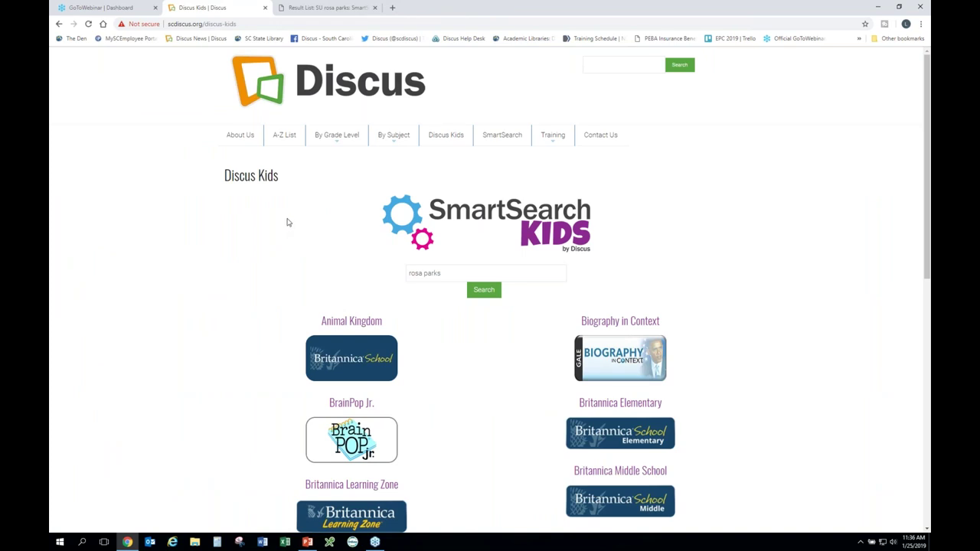
Open Bloom's Literature from the B entries of the A-Z resource list and look over its home page
left_click(286, 136)
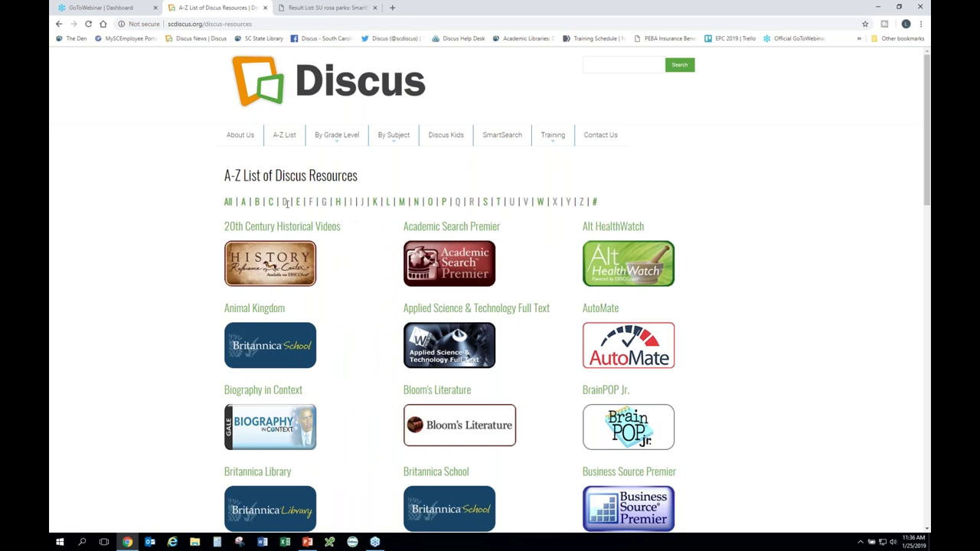
left_click(257, 202)
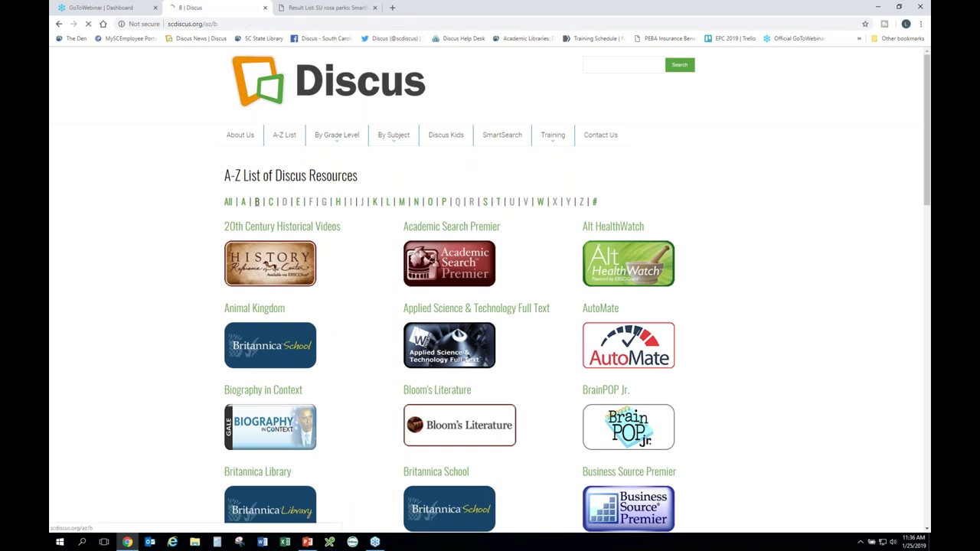
left_click(272, 353)
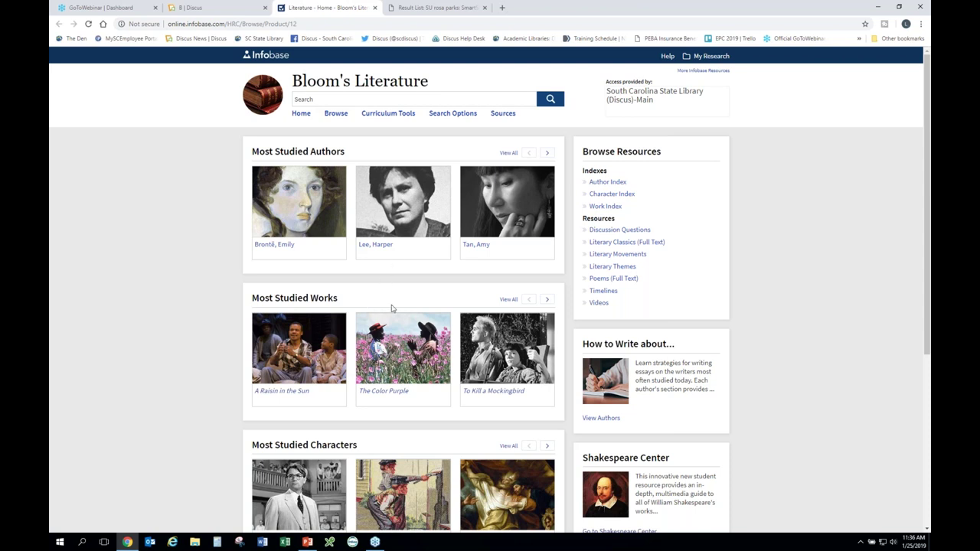
scroll(429, 329, "down", 1)
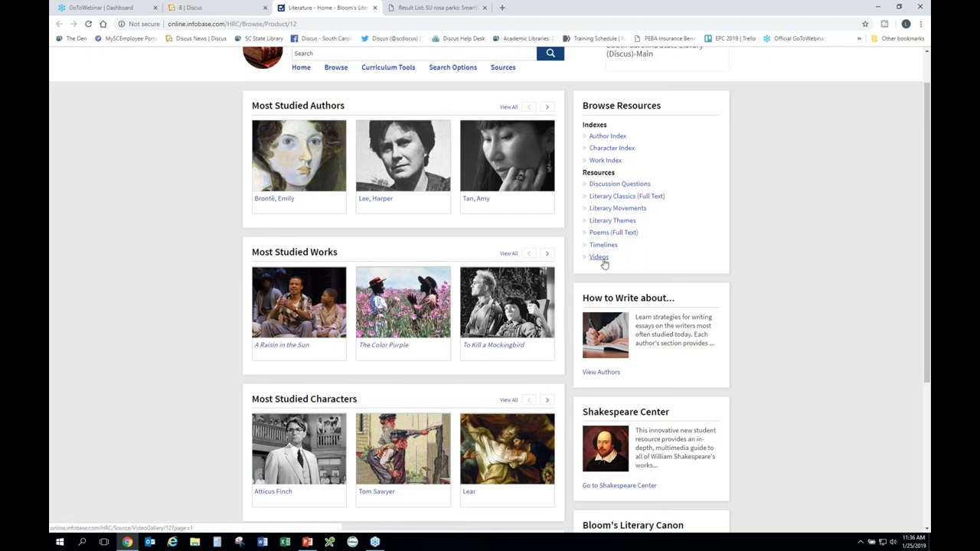
scroll(574, 280, "up", 1)
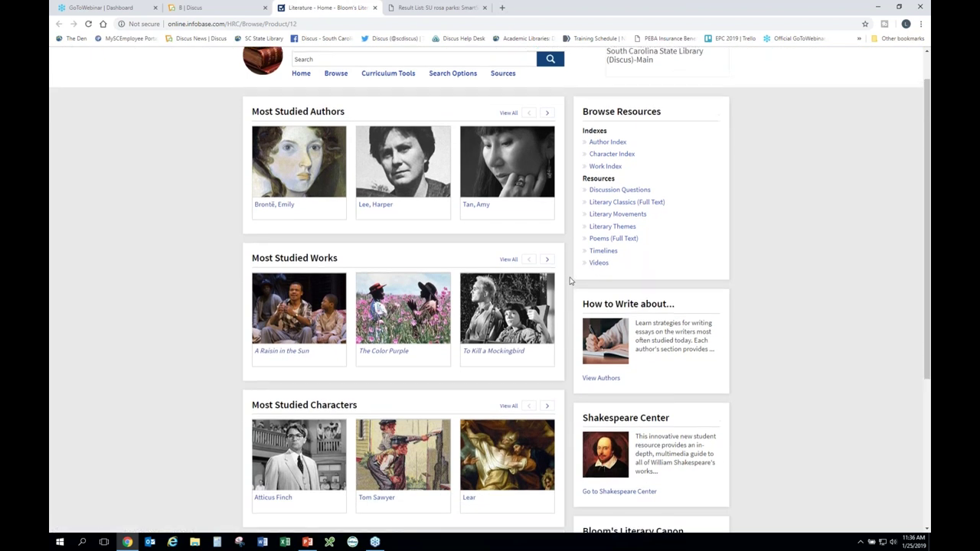
Open the Literary Movements list from the browse resources and show the results for Harlem Renaissance
left_click(315, 99)
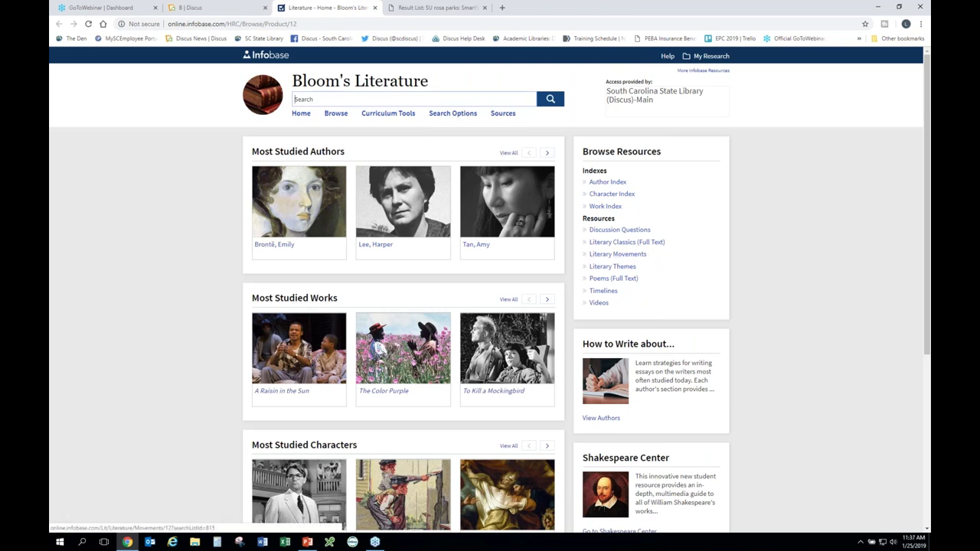
left_click_drag(653, 256, 624, 254)
left_click(624, 255)
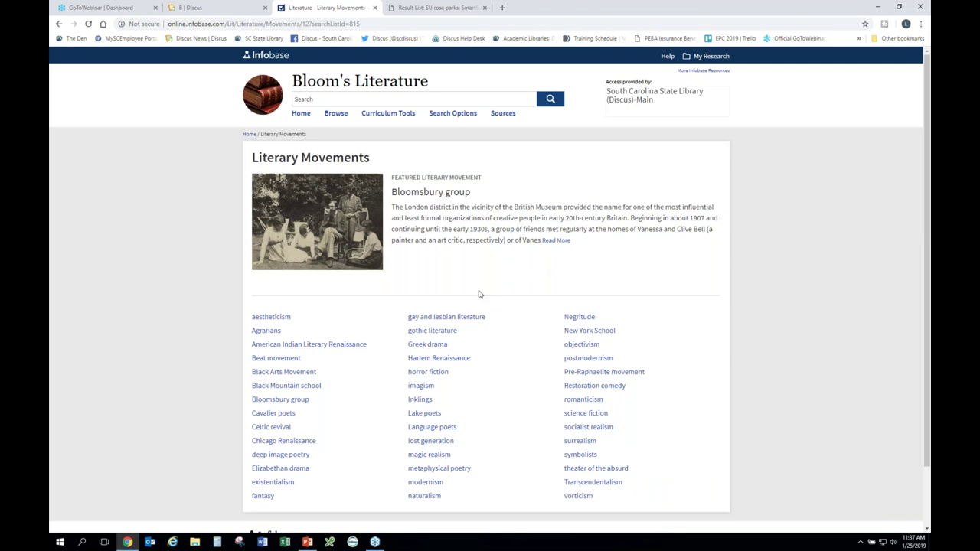
scroll(478, 294, "down", 1)
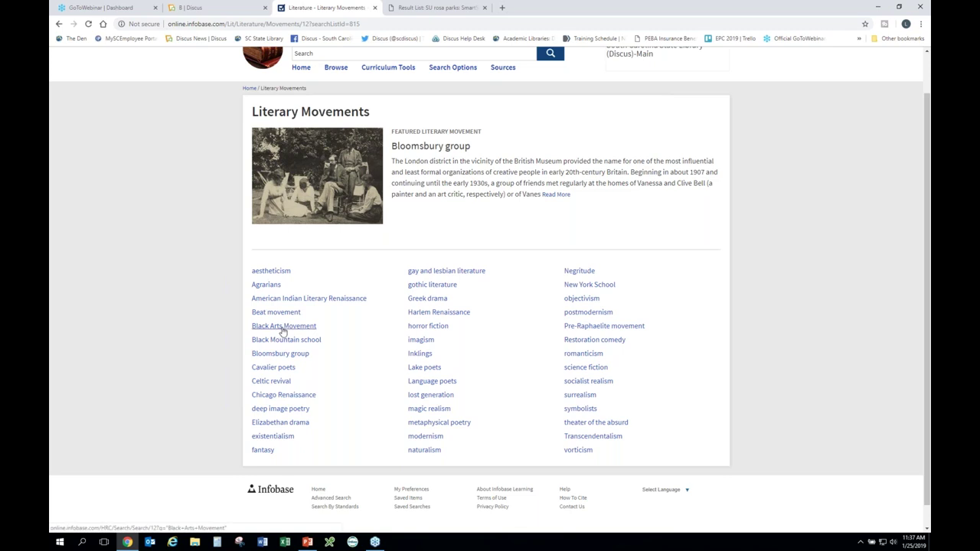
left_click(438, 313)
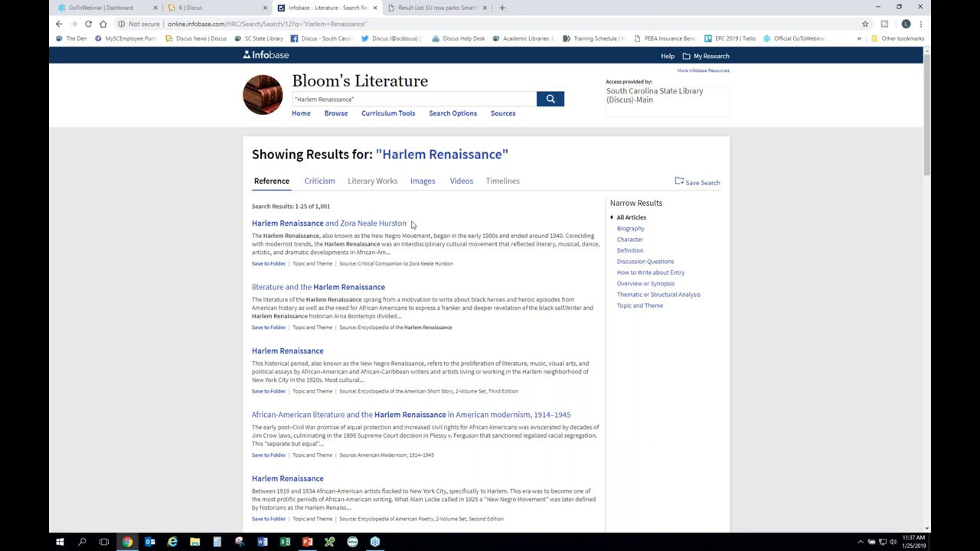
Open the result "African-American literature and the Harlem Renaissance in American modernism, 1914–1945" and look through its text and table of contents
left_click_drag(406, 223, 342, 223)
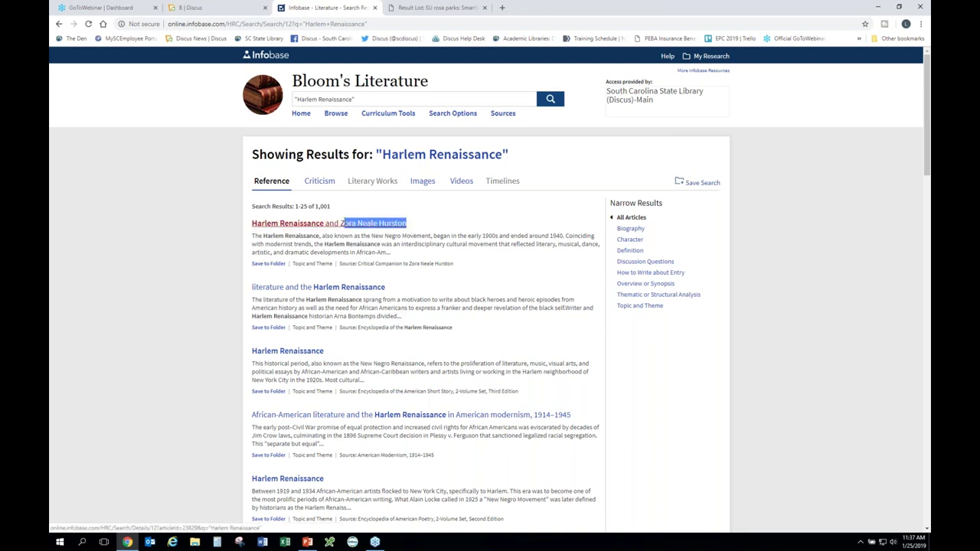
left_click(454, 218)
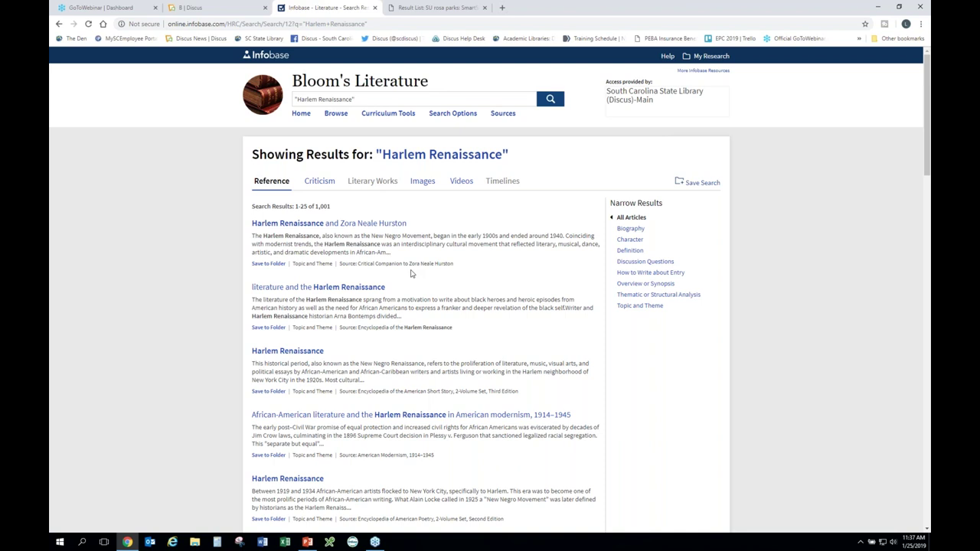
scroll(383, 389, "down", 1)
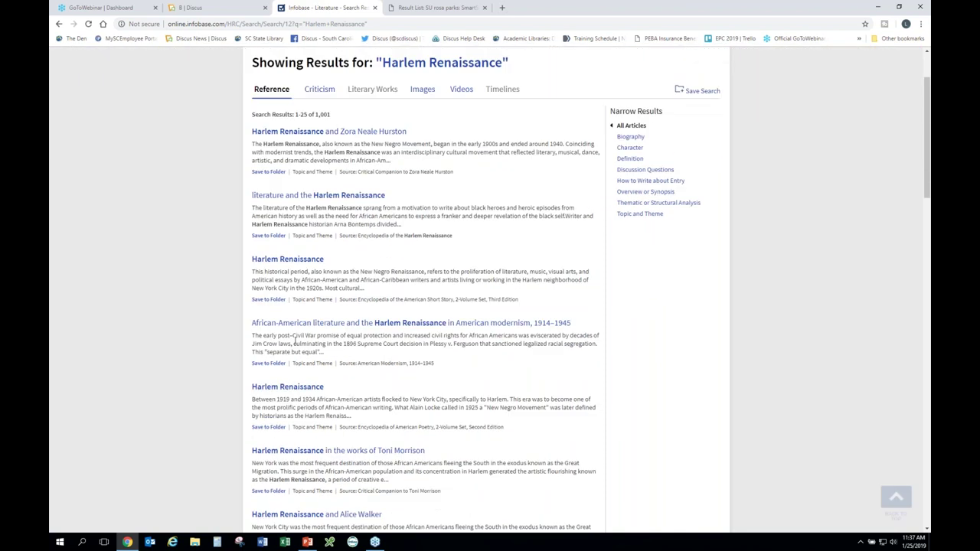
left_click(373, 323)
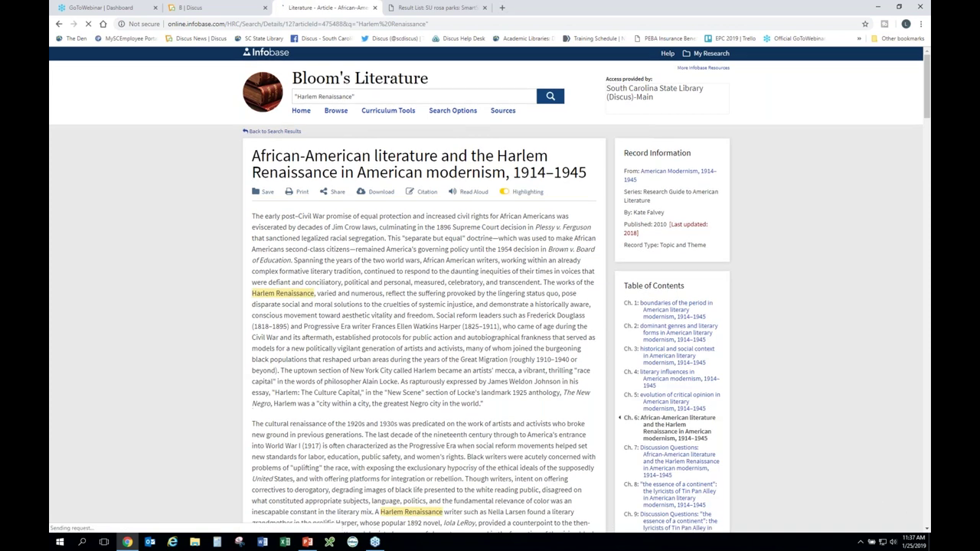
scroll(375, 342, "down", 4)
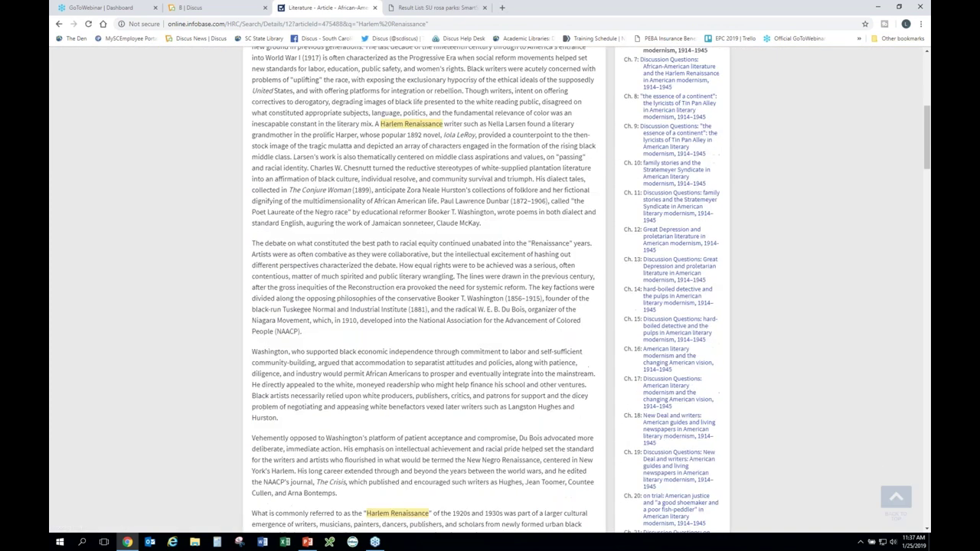
scroll(423, 290, "up", 5)
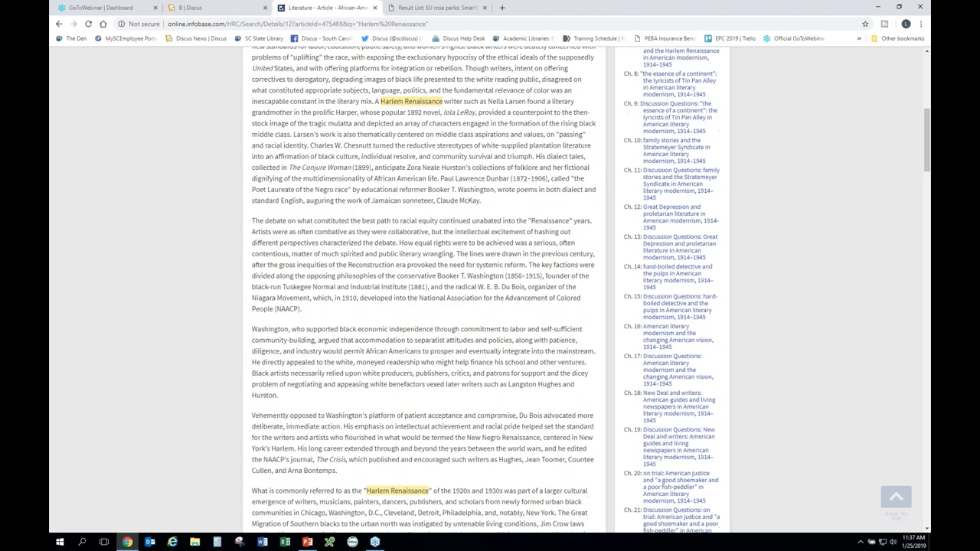
scroll(423, 290, "up", 1)
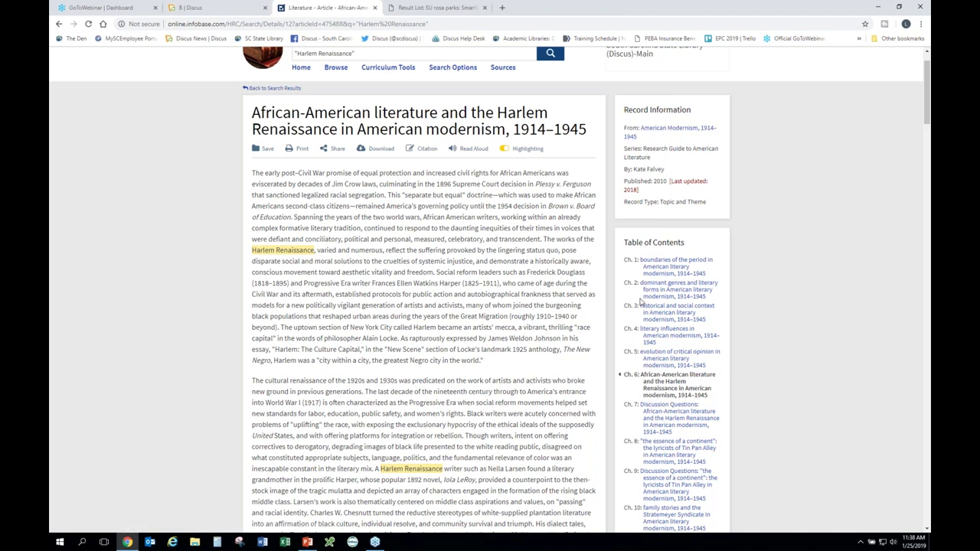
scroll(551, 348, "down", 1)
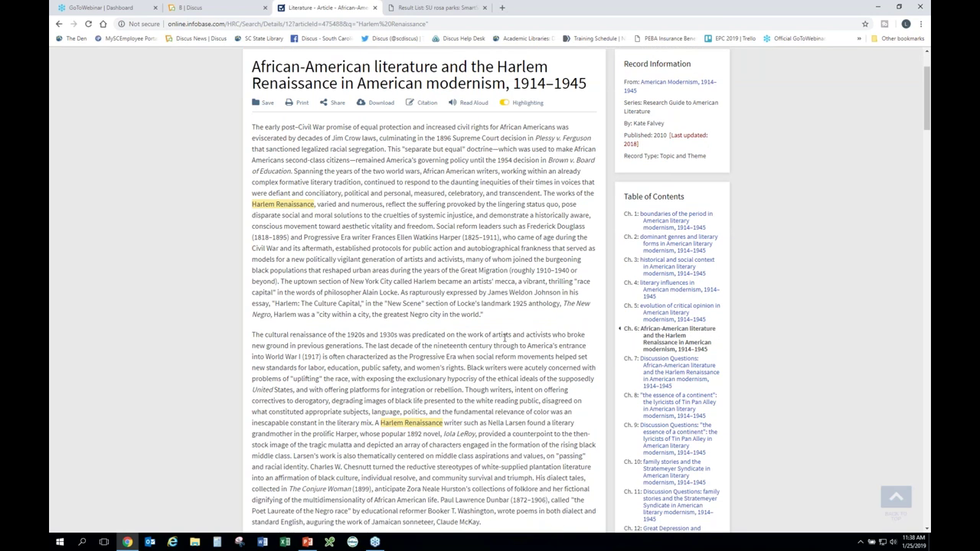
scroll(498, 419, "down", 4)
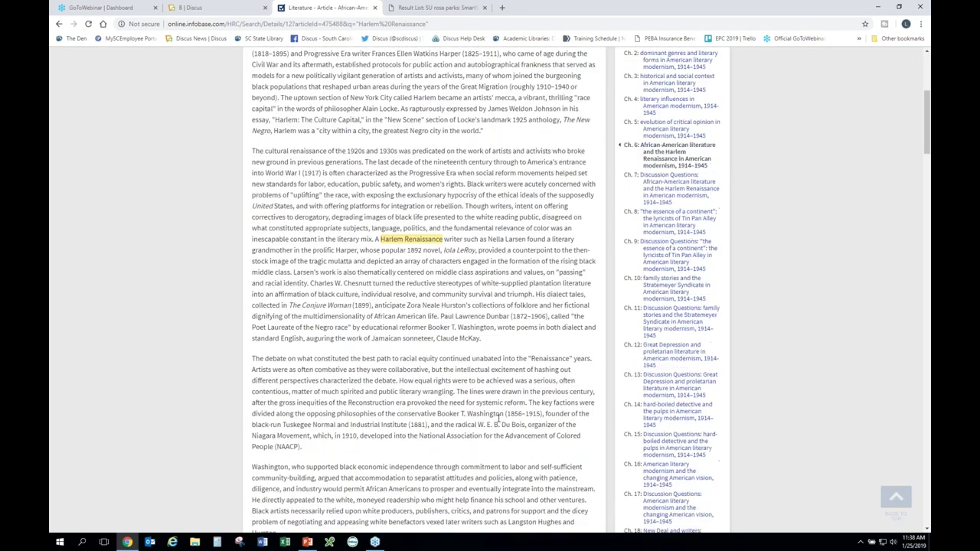
scroll(498, 419, "up", 6)
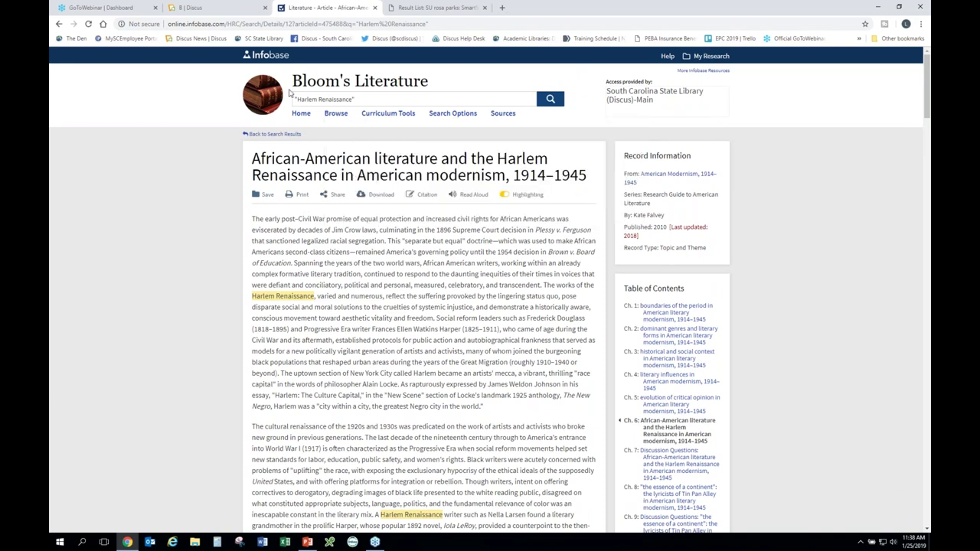
Browse to the Timelines resource and open the Modern and Contemporary Literature Timeline: 1946–Present
left_click(336, 113)
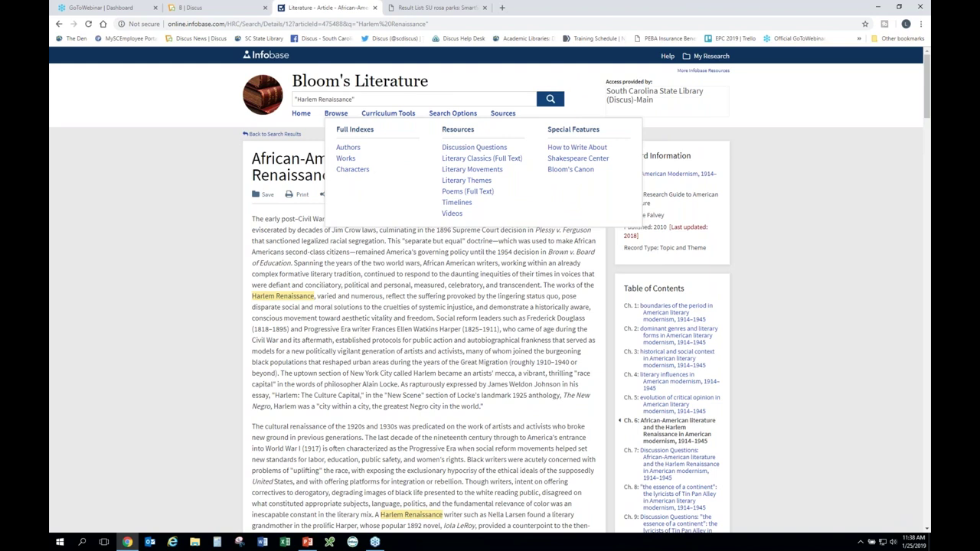
left_click(459, 204)
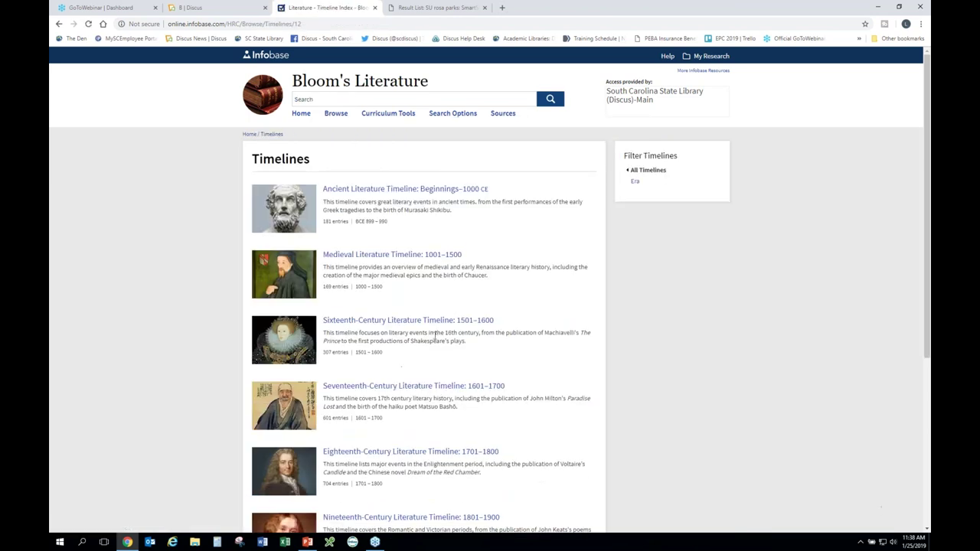
scroll(393, 395, "down", 5)
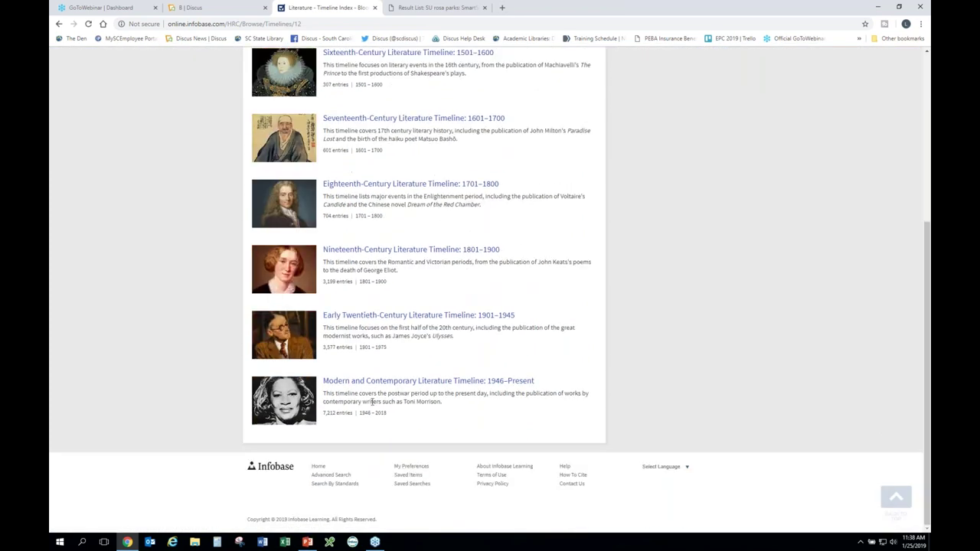
left_click(366, 386)
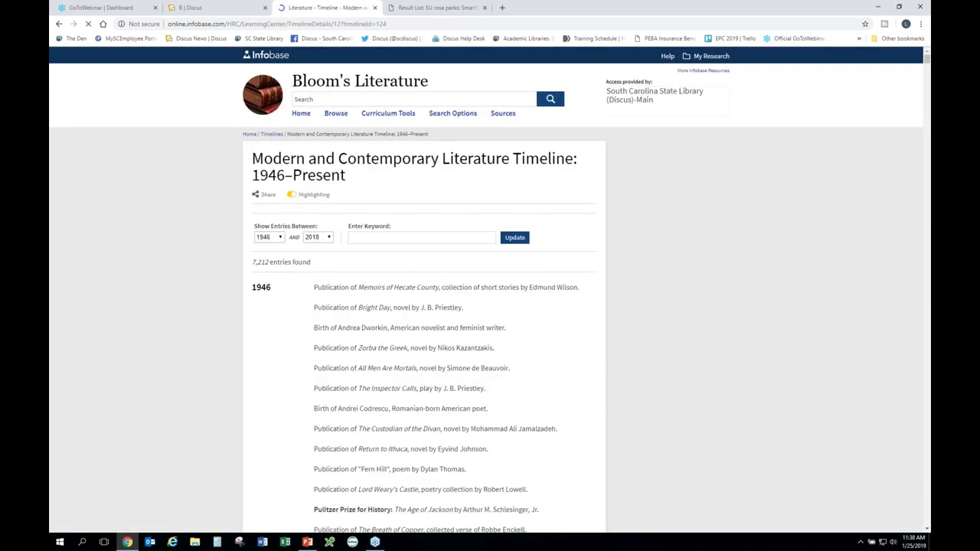
Look through the timeline's 1946 entries and show the available curriculum tools and search options
scroll(366, 386, "down", 2)
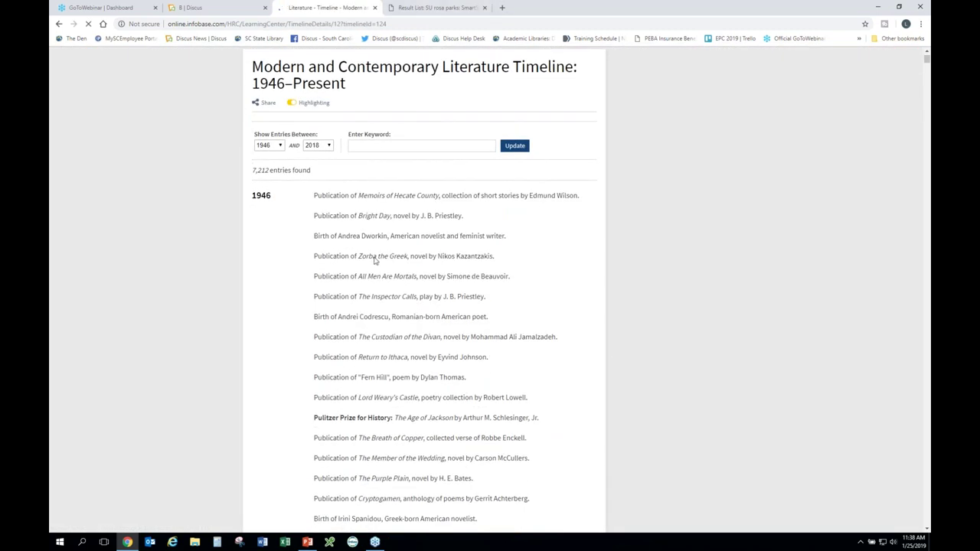
scroll(337, 280, "down", 1)
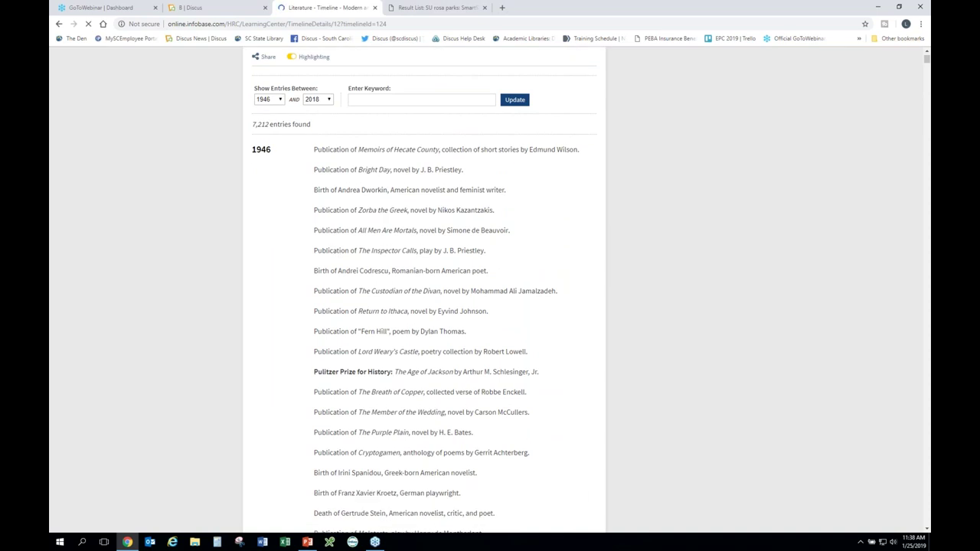
scroll(310, 180, "down", 6)
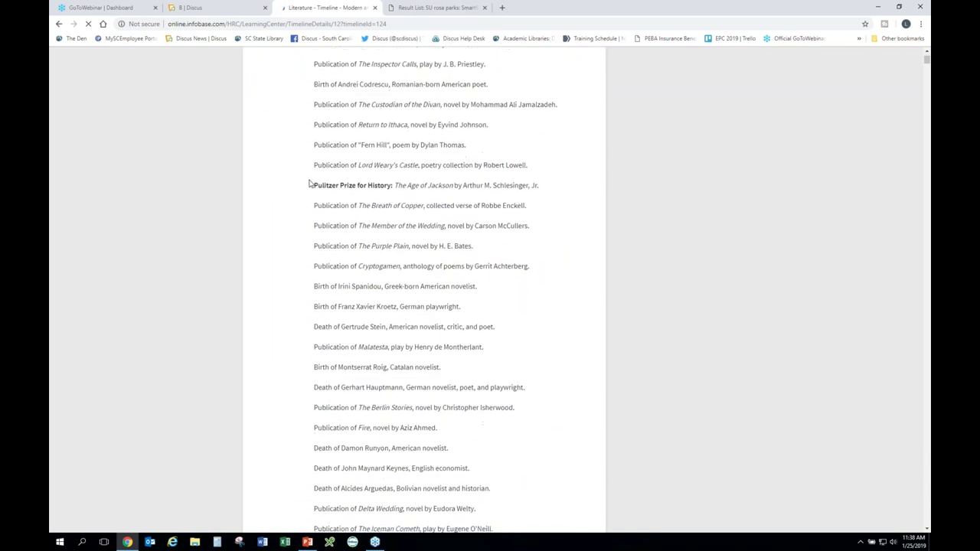
scroll(310, 183, "down", 1)
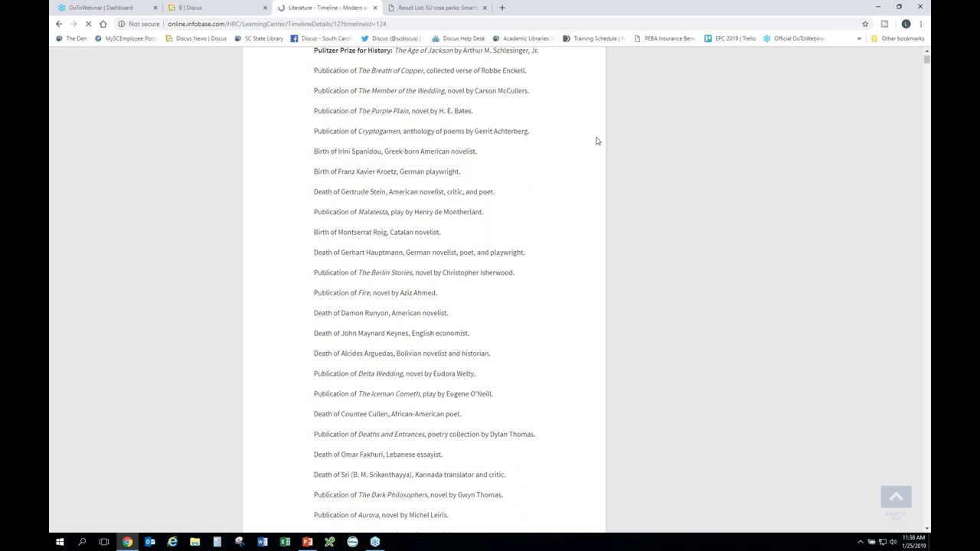
scroll(598, 141, "up", 3)
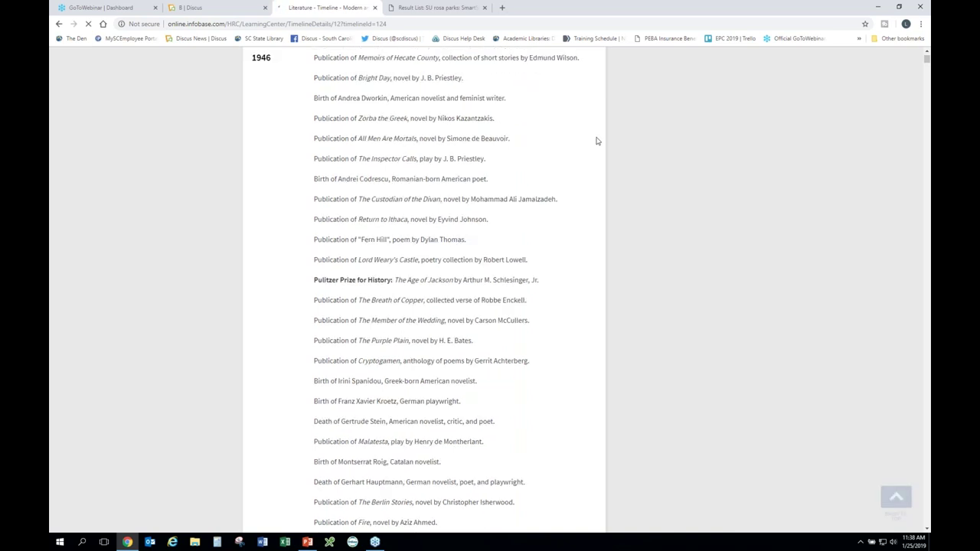
scroll(597, 146, "up", 2)
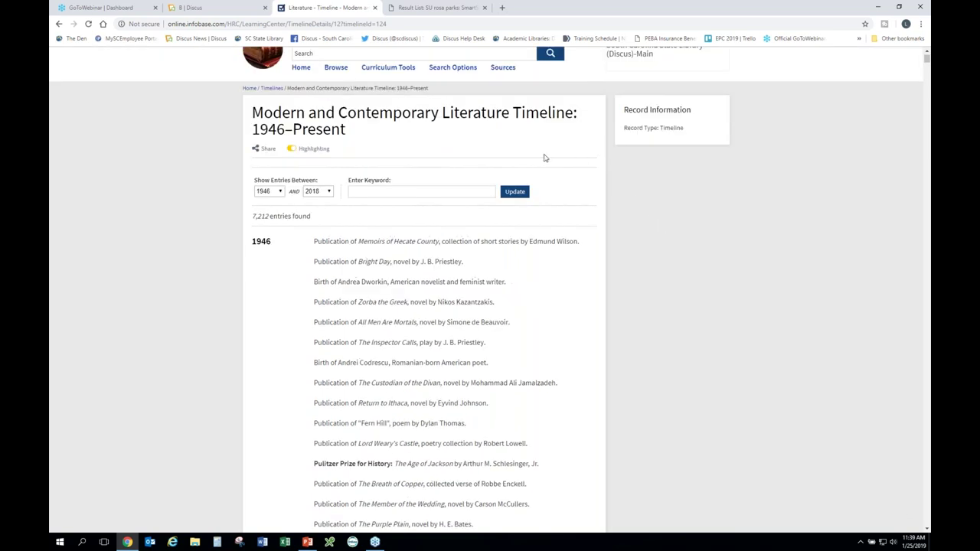
scroll(441, 261, "up", 1)
mouse_move(388, 113)
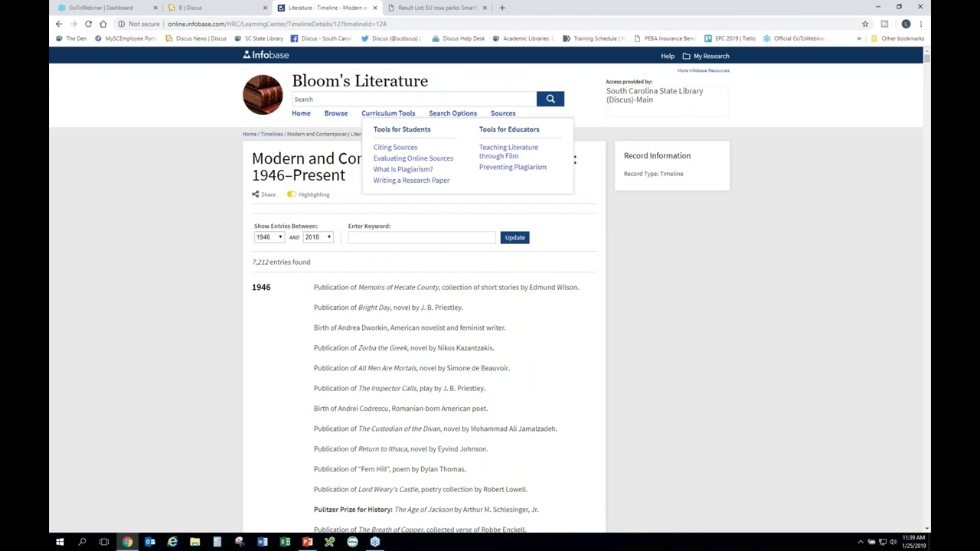
mouse_move(458, 114)
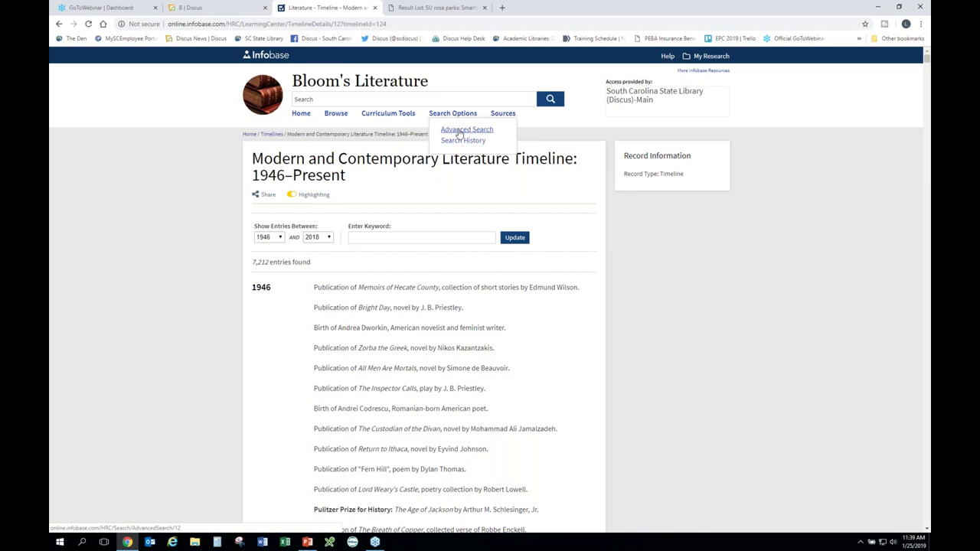
Search Bloom's Literature for "maya angelou"
left_click(314, 98)
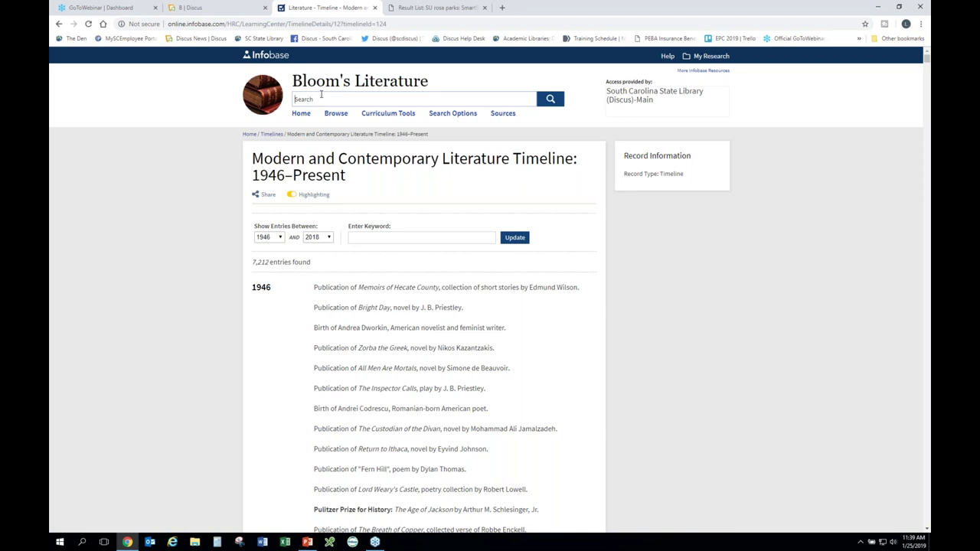
type("maya n")
type("ngelou")
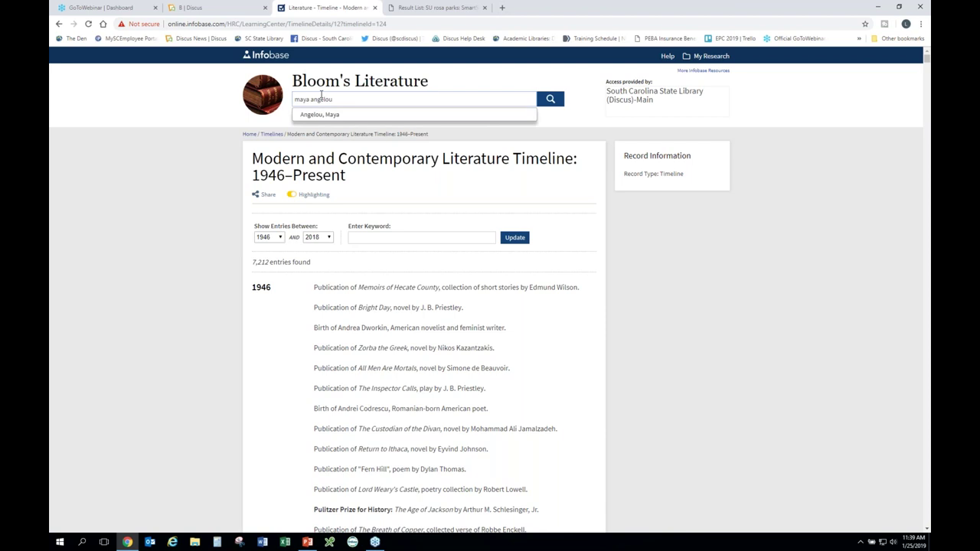
key("Return")
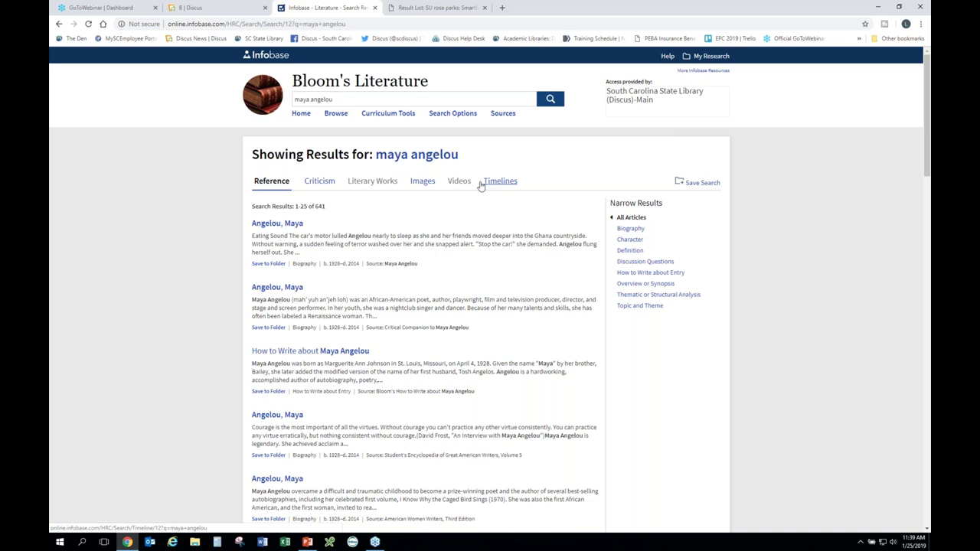
Show the image results for the search and open the photograph record Maya Angelou's Grandmother's Store
left_click(419, 182)
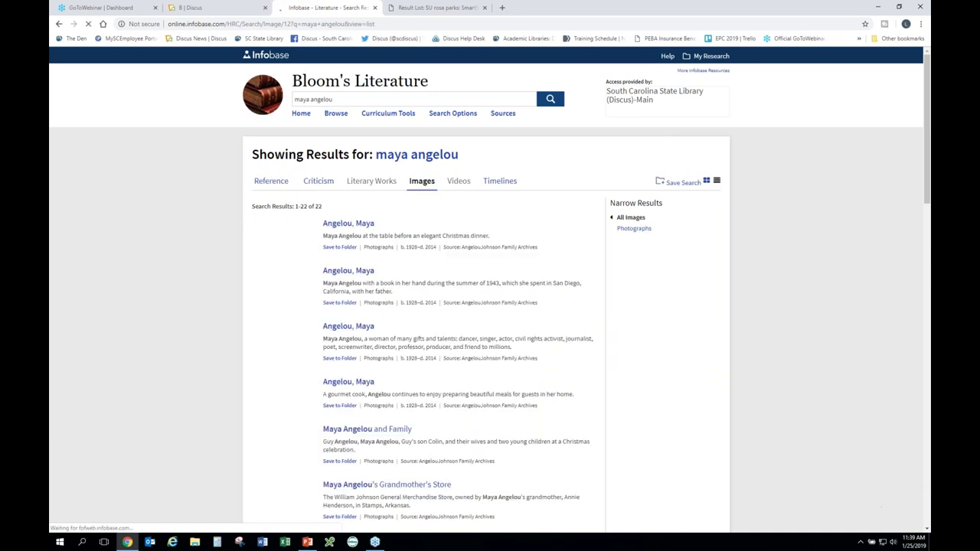
scroll(387, 294, "down", 3)
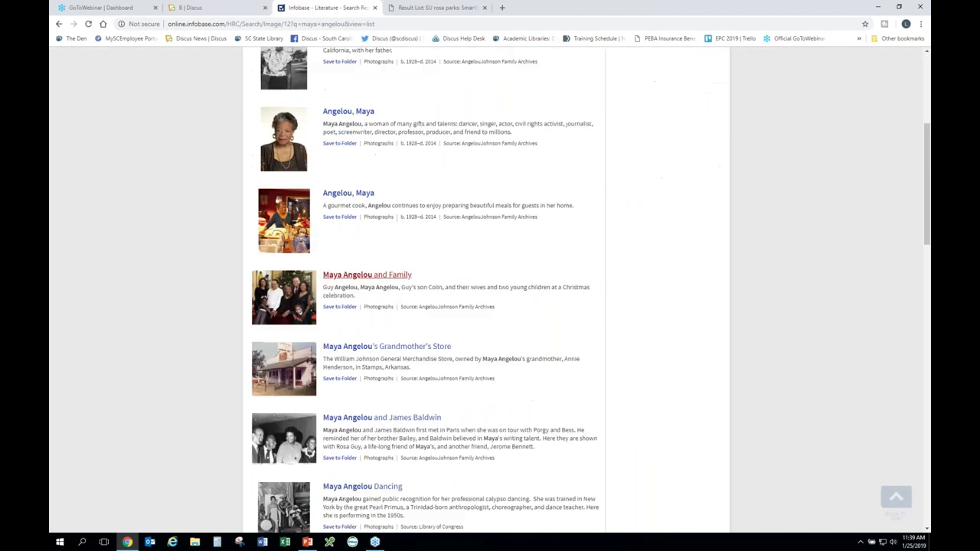
left_click(357, 348)
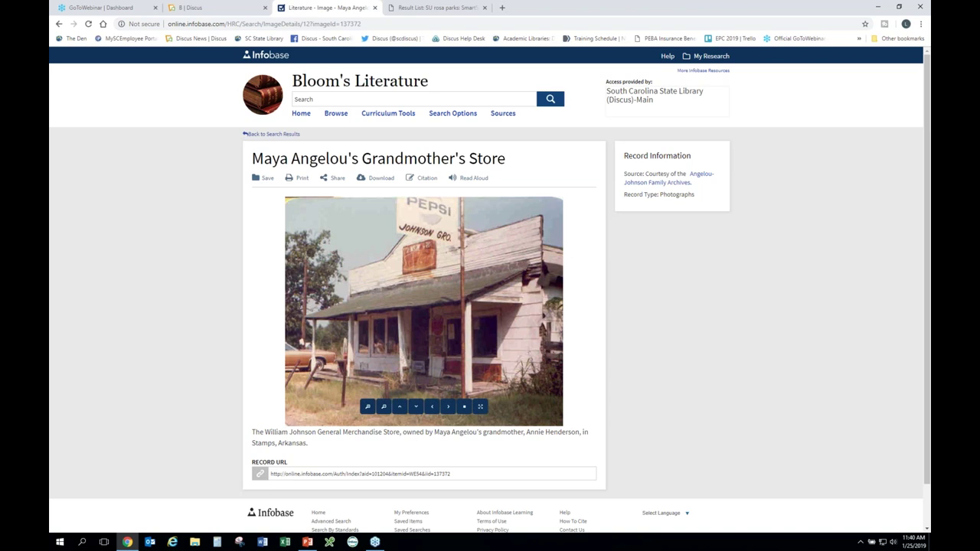
Show the citation formats and the download options for the Maya Angelou's Grandmother's Store photograph record, closing each dialog
left_click(428, 178)
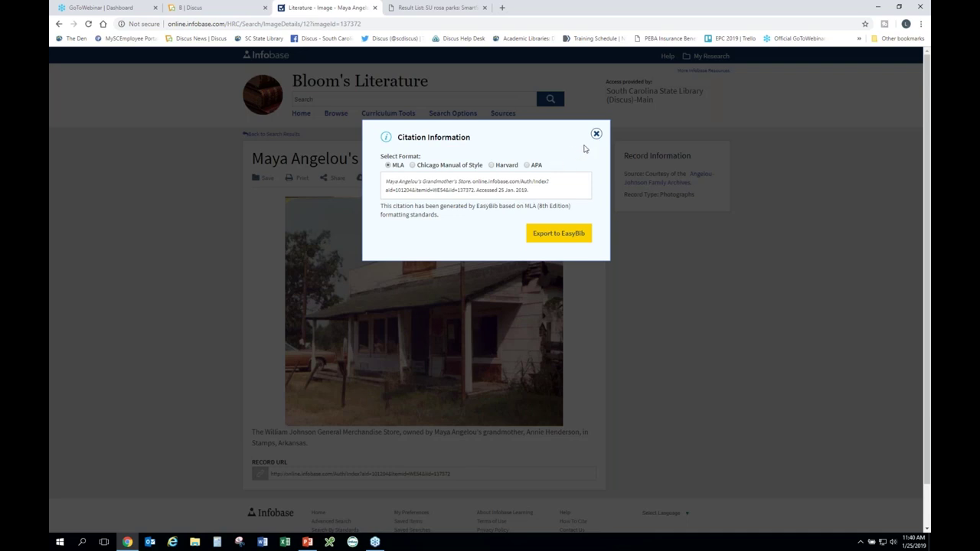
left_click(597, 134)
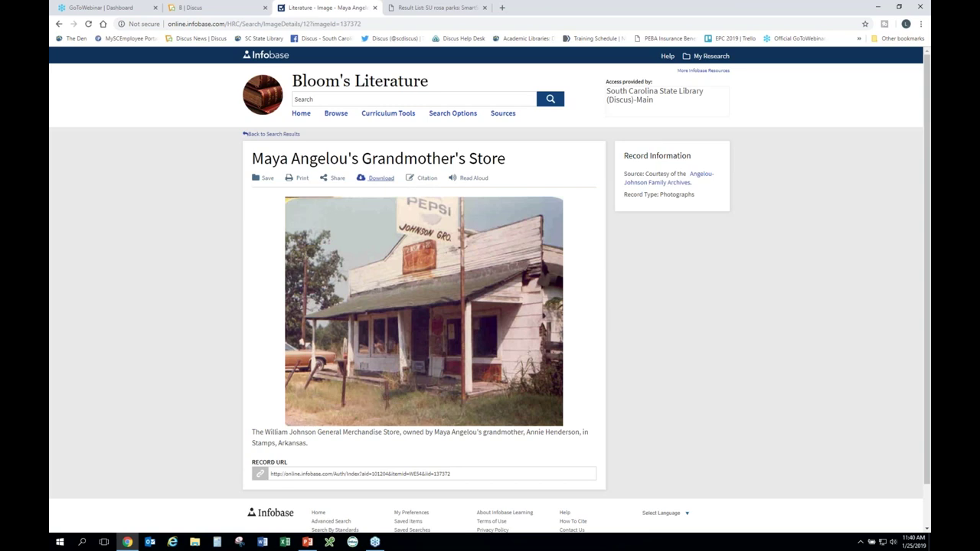
left_click(381, 177)
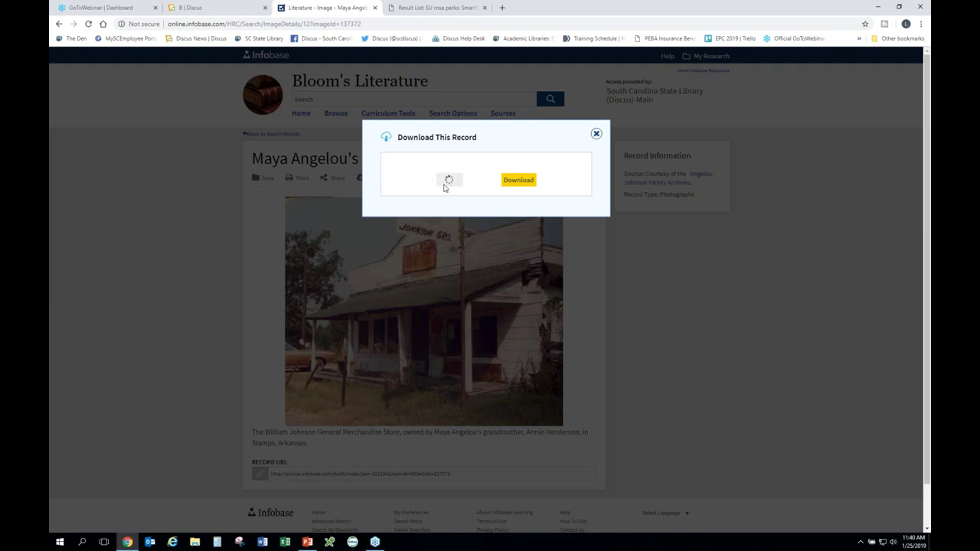
left_click(597, 134)
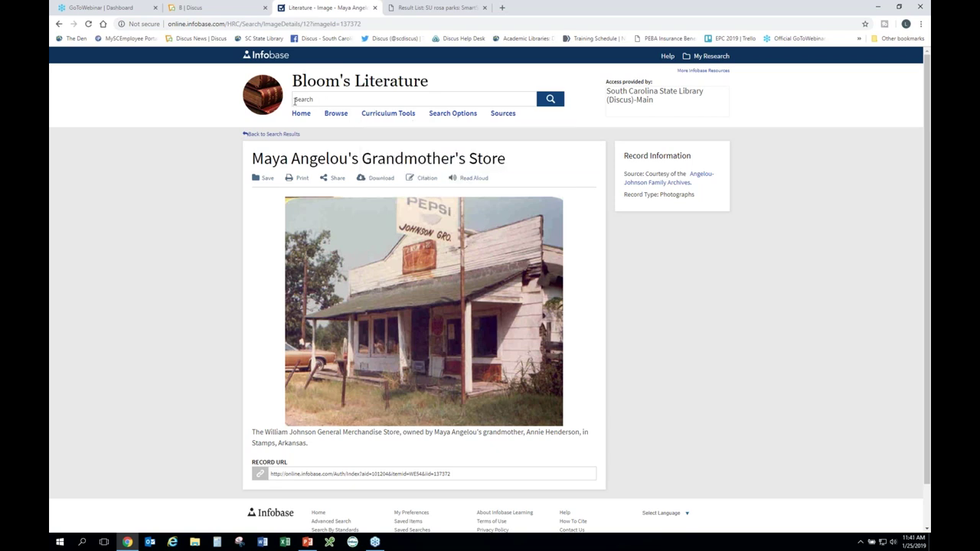
Close Bloom's Literature and open Learn360 from the L section of the Discus A-Z list
left_click(376, 8)
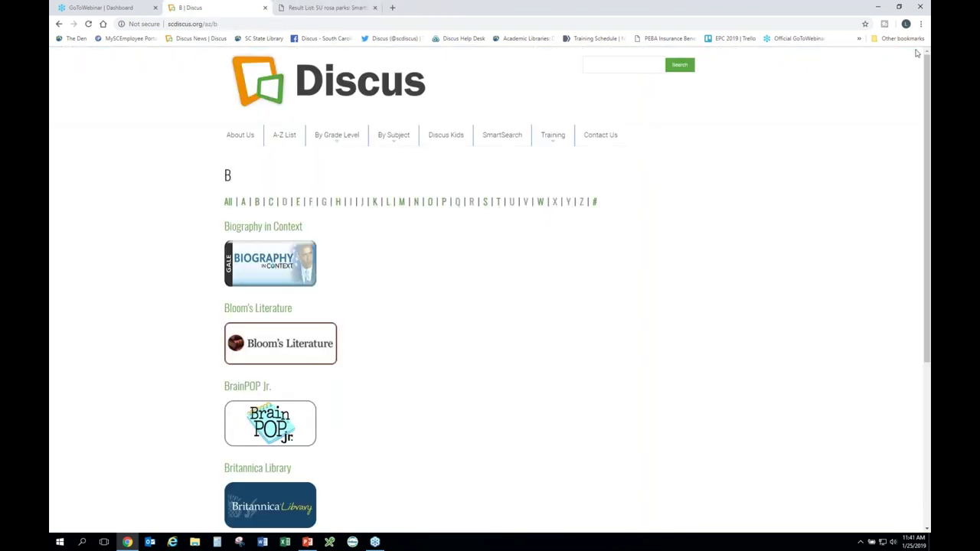
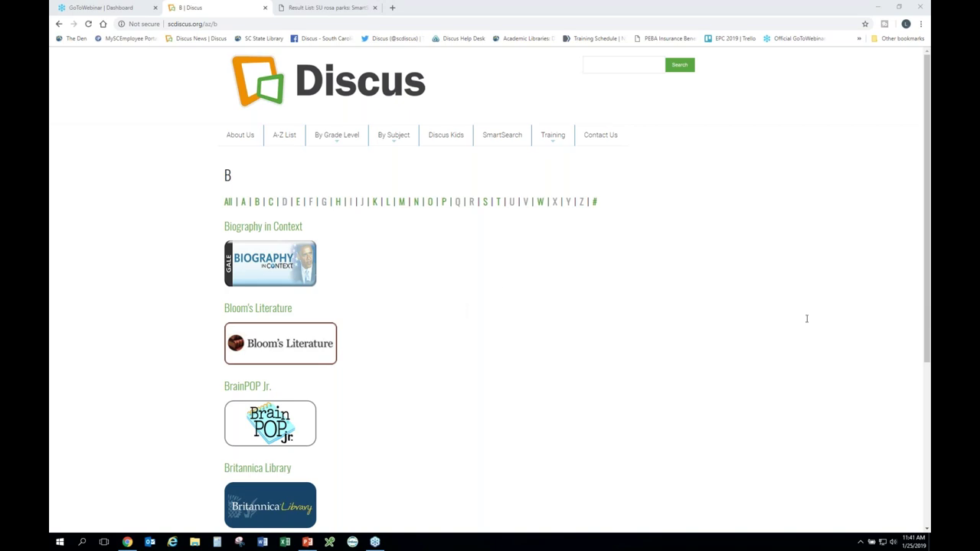
mouse_move(551, 141)
left_click(387, 204)
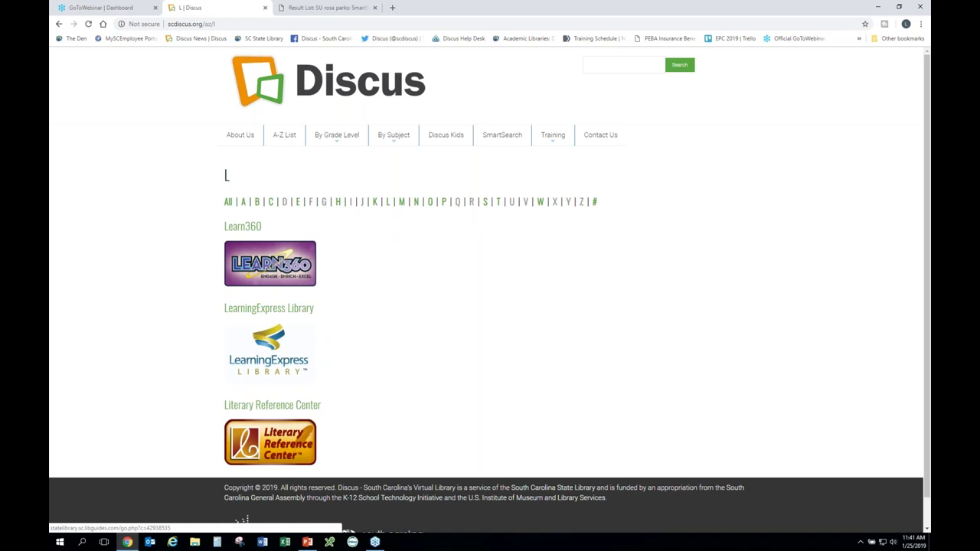
left_click(305, 268)
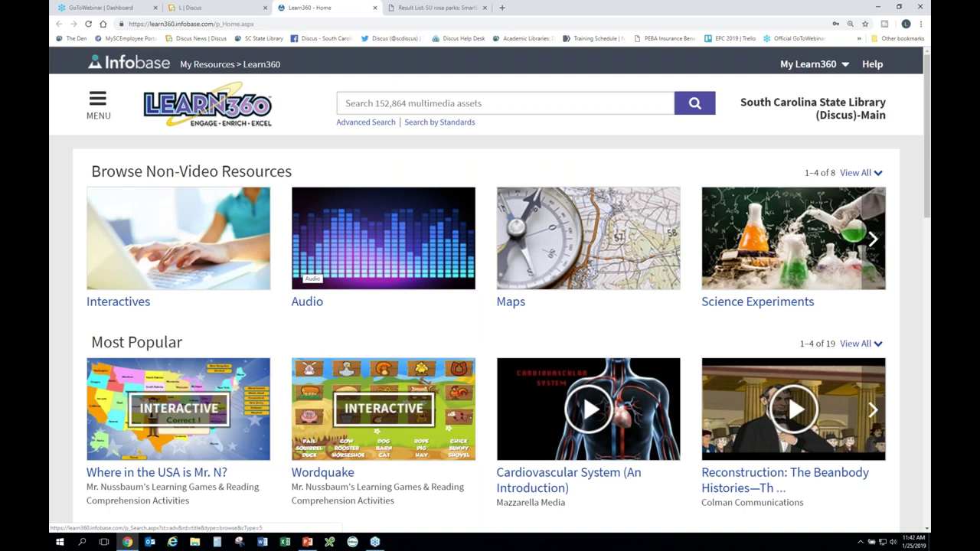
Open the Browse Videos subject listing in Learn360
left_click(381, 97)
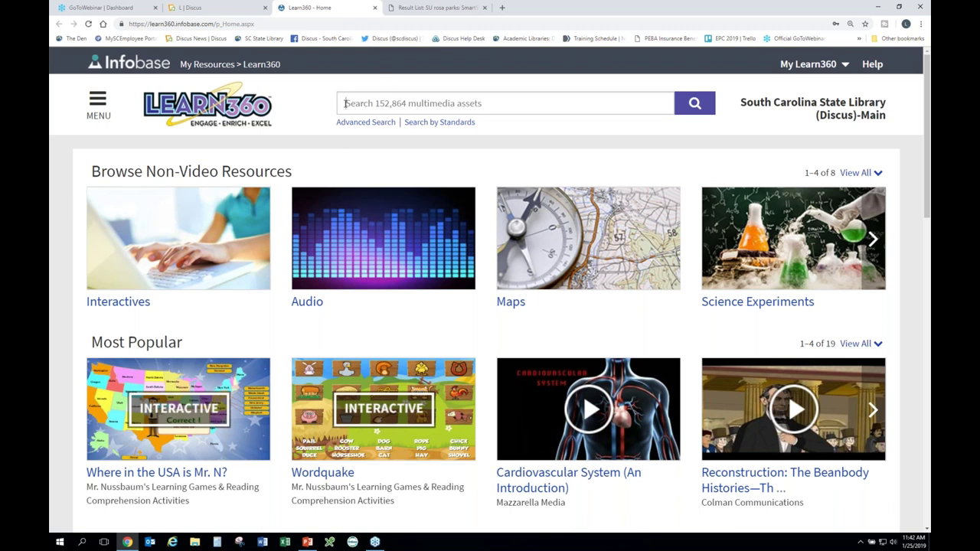
mouse_move(99, 109)
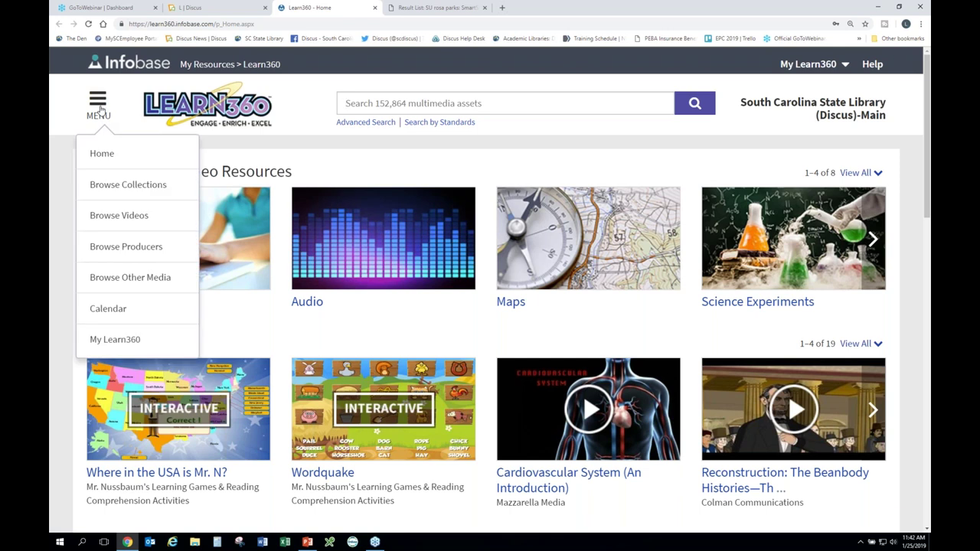
left_click(105, 219)
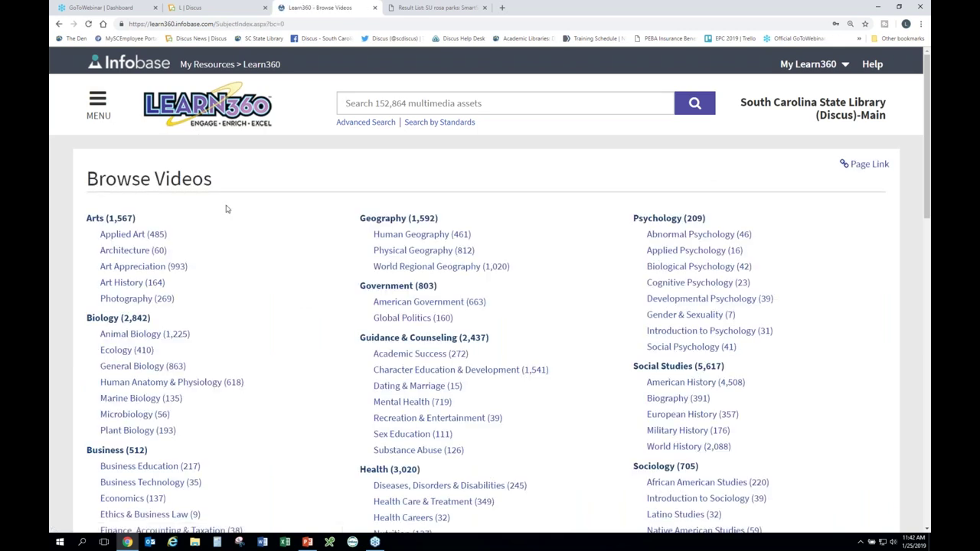
Look through the video subject categories and open African American Studies under Sociology
scroll(226, 233, "down", 1)
scroll(227, 232, "down", 1)
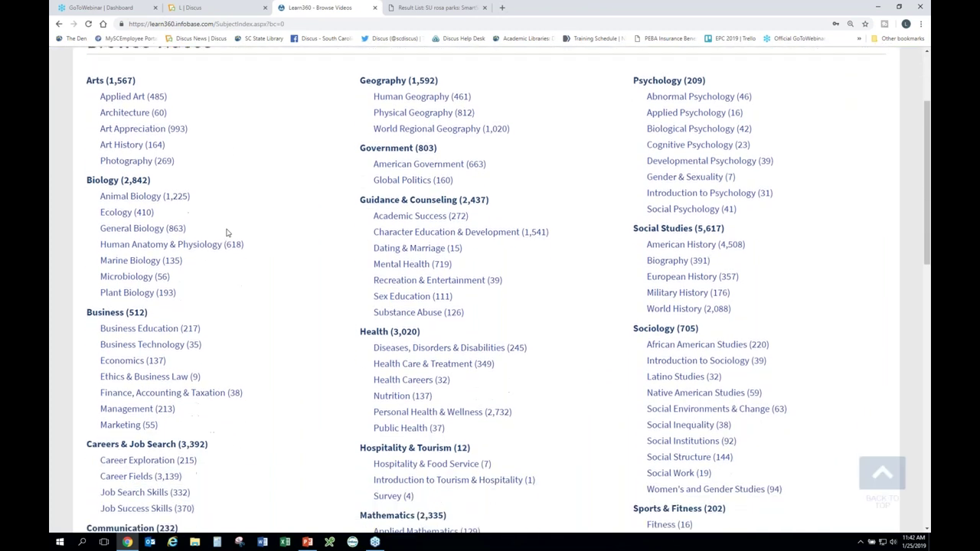
scroll(227, 233, "down", 2)
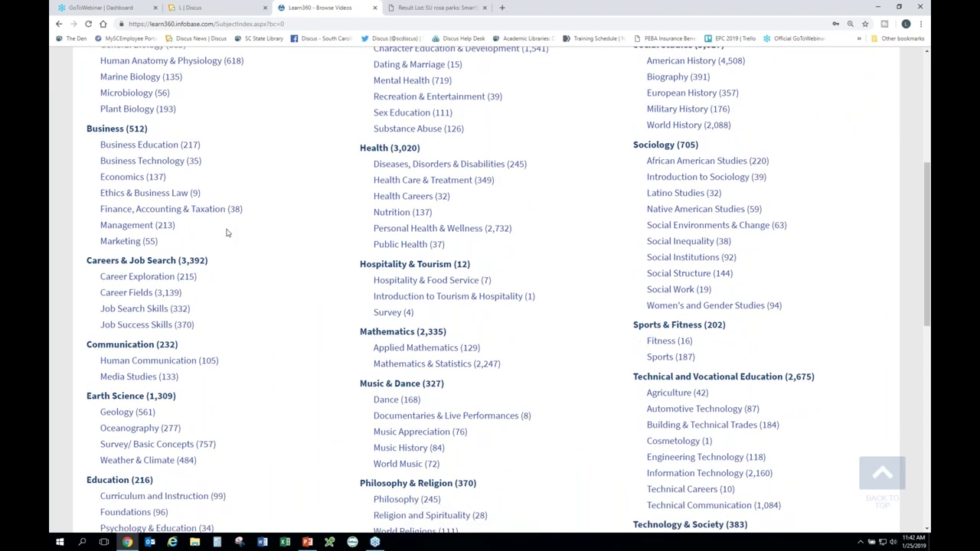
scroll(227, 233, "down", 3)
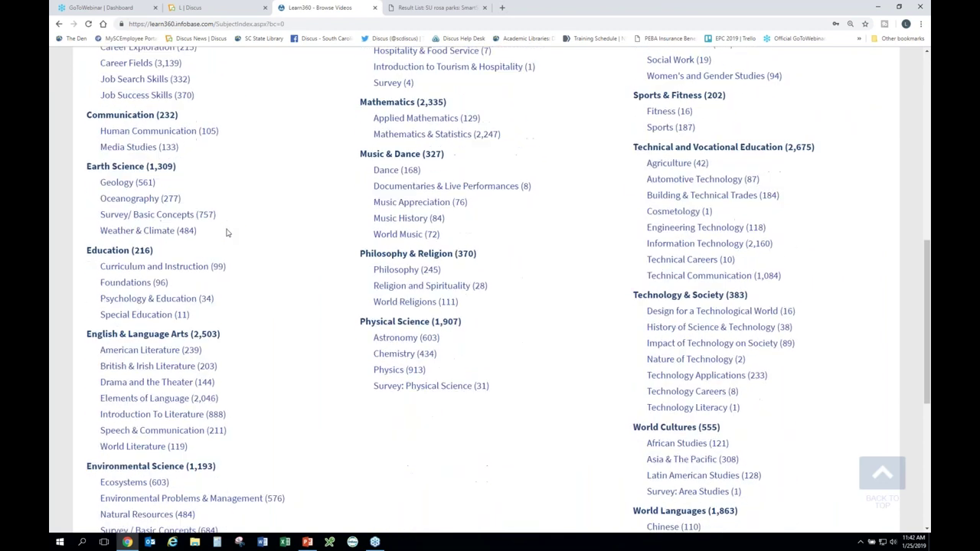
scroll(226, 233, "down", 1)
scroll(227, 233, "down", 2)
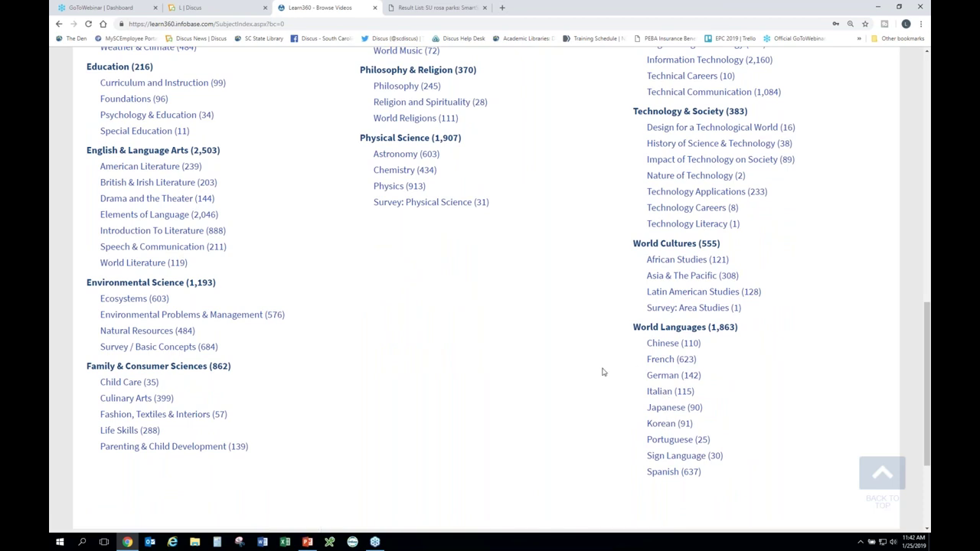
scroll(603, 373, "up", 4)
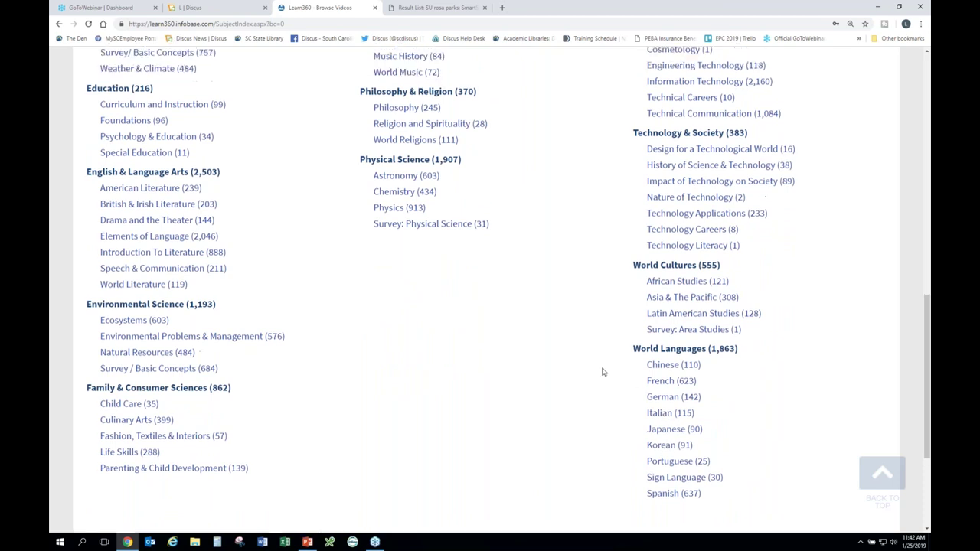
scroll(603, 373, "up", 3)
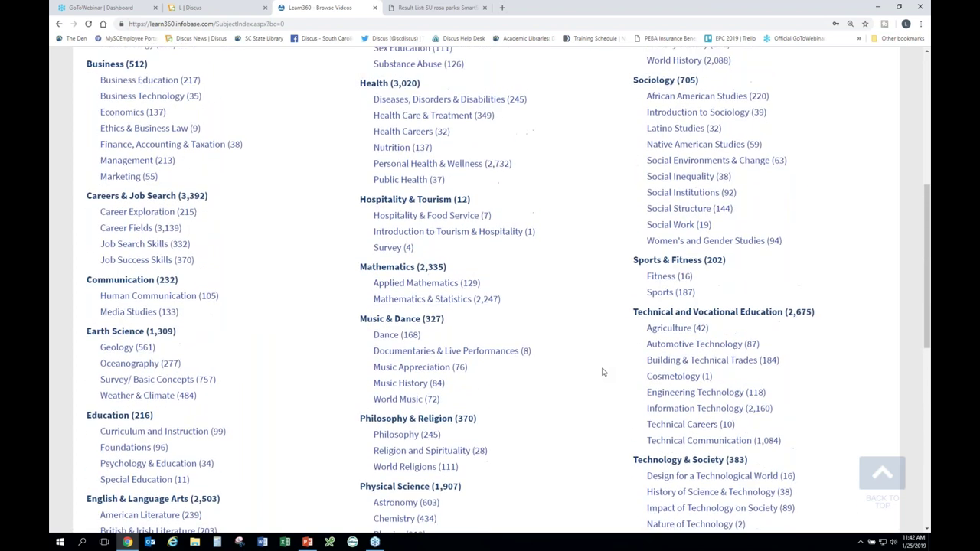
scroll(602, 372, "up", 1)
scroll(602, 372, "up", 1)
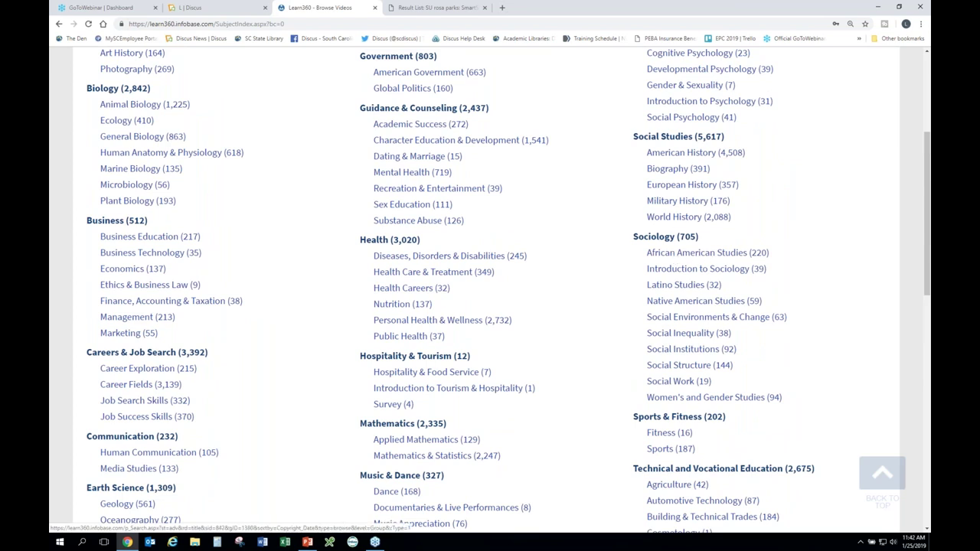
left_click(682, 255)
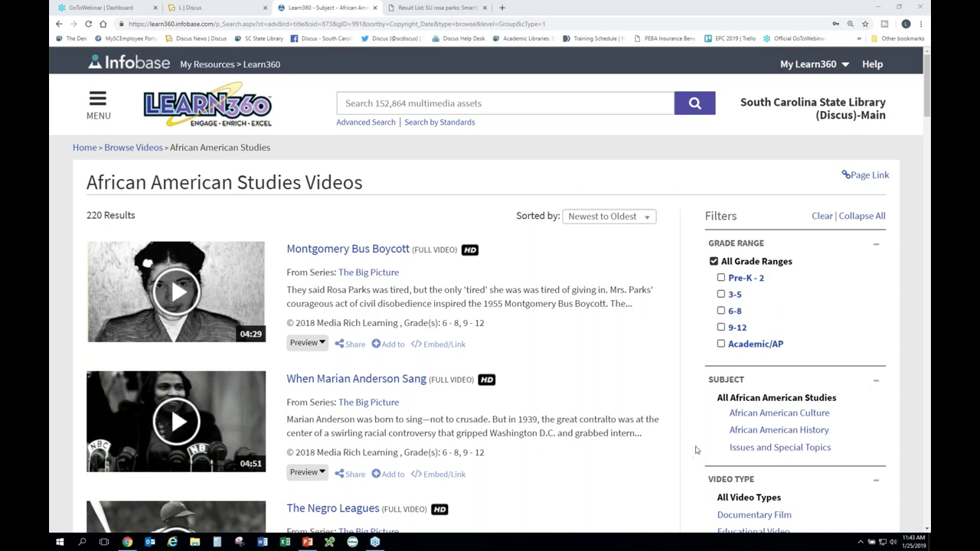
Examine the African American Studies video results, the available filters, the result count and the sorting choices
scroll(696, 451, "down", 2)
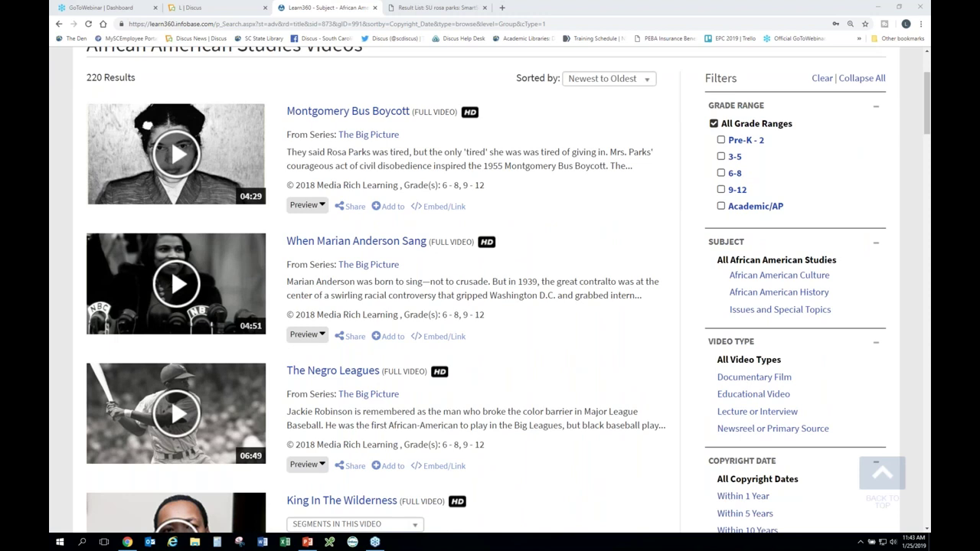
scroll(742, 400, "down", 1)
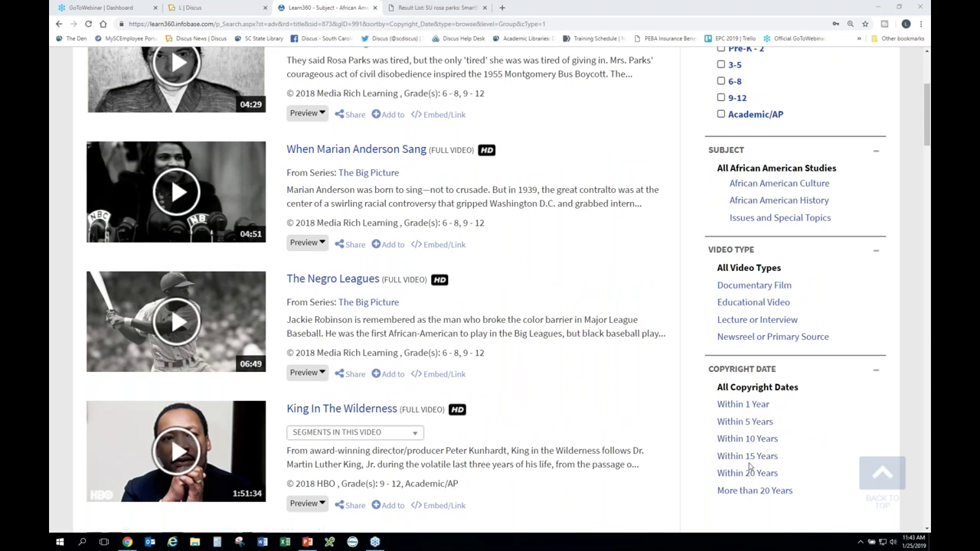
scroll(735, 465, "up", 1)
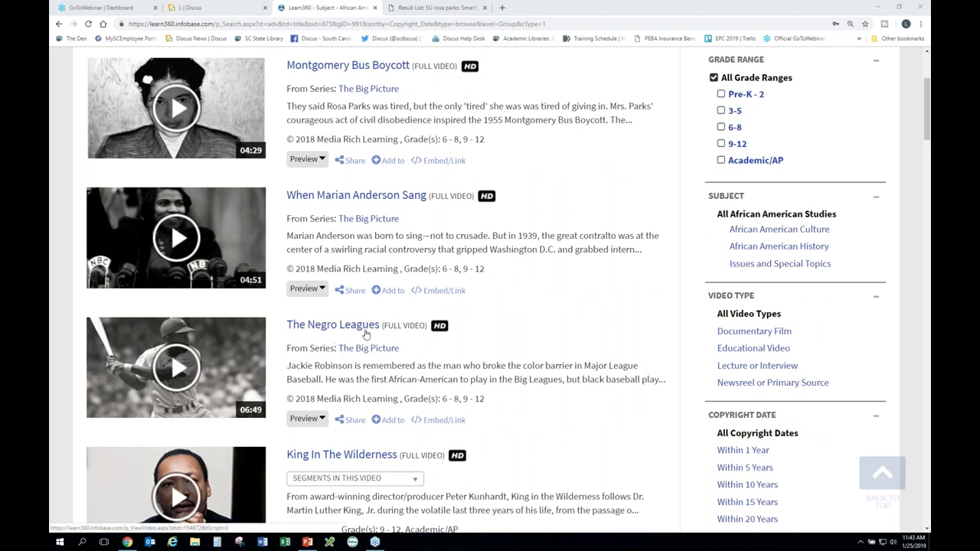
scroll(366, 335, "up", 3)
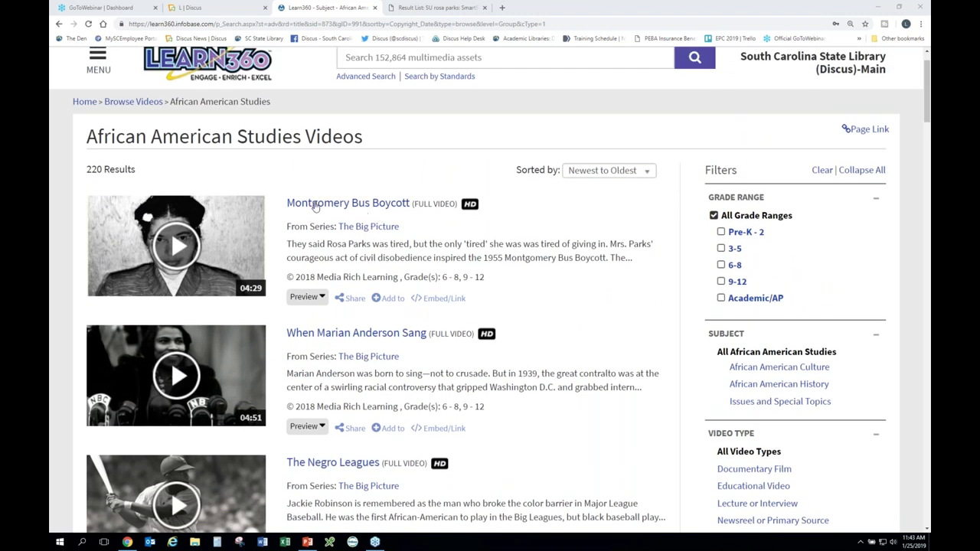
left_click_drag(88, 167, 105, 169)
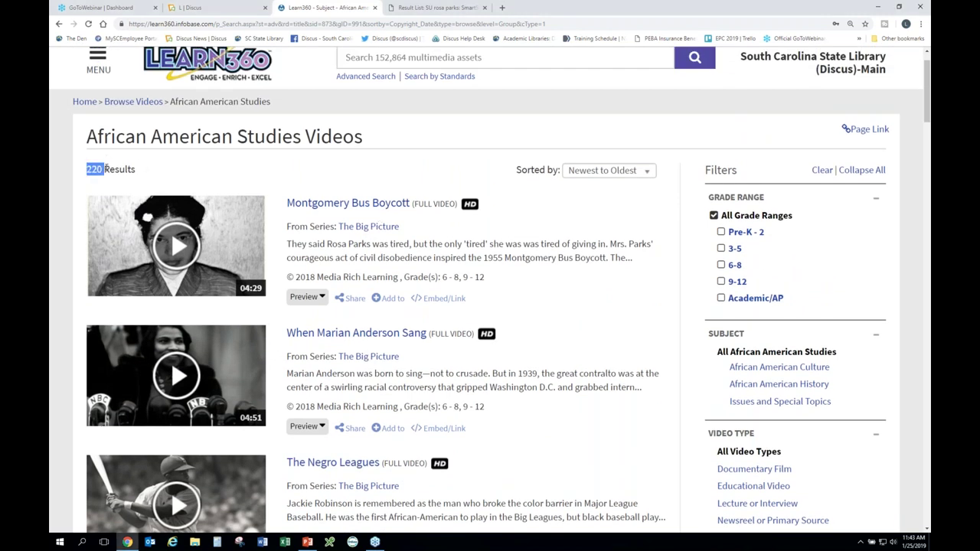
left_click(600, 212)
left_click(646, 174)
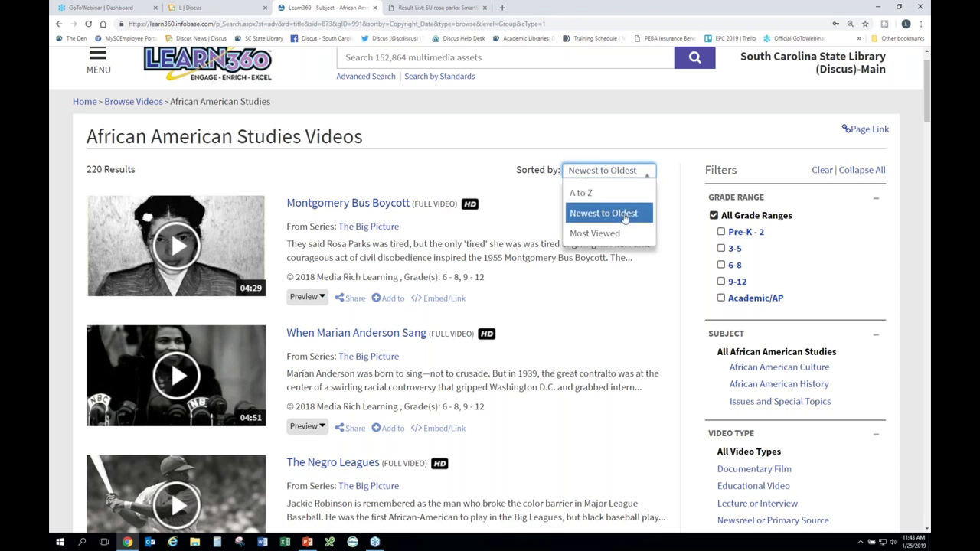
left_click(525, 144)
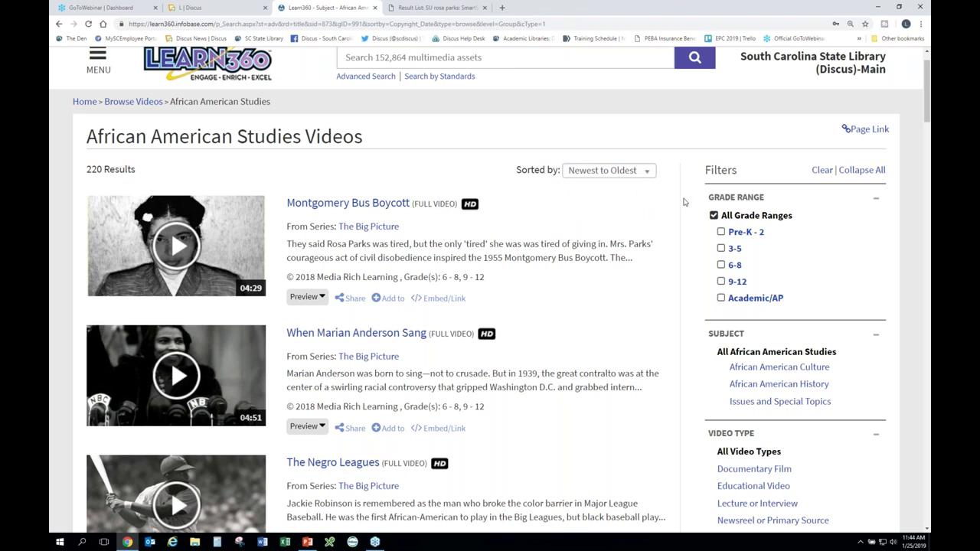
Filter the African American Studies videos to grades 3-5 and open the video Harriet Tubman: Part 2
left_click(721, 249)
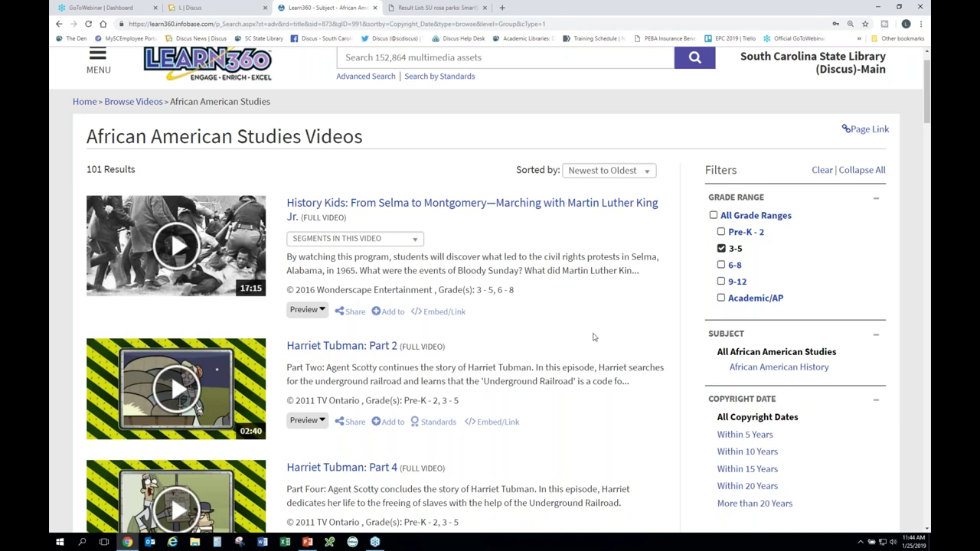
scroll(593, 337, "down", 3)
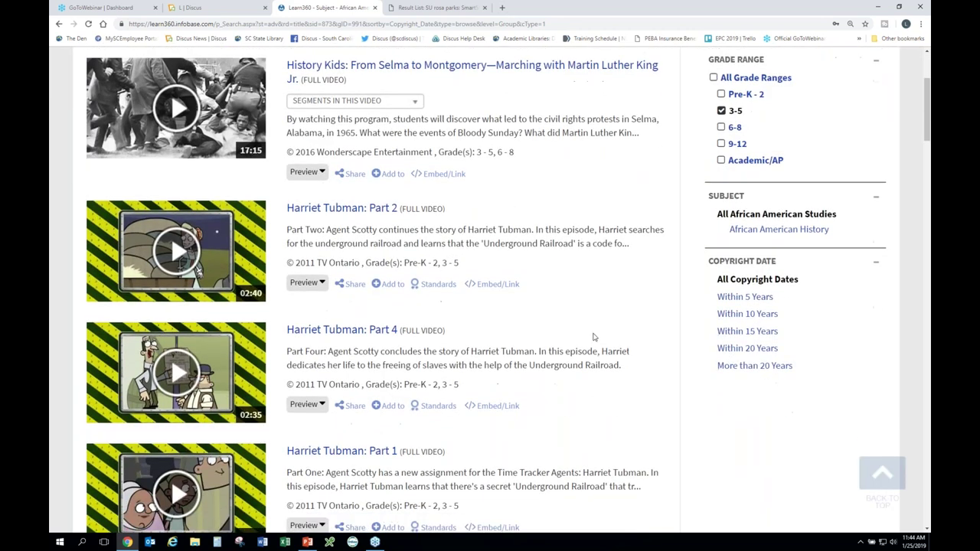
scroll(593, 337, "down", 1)
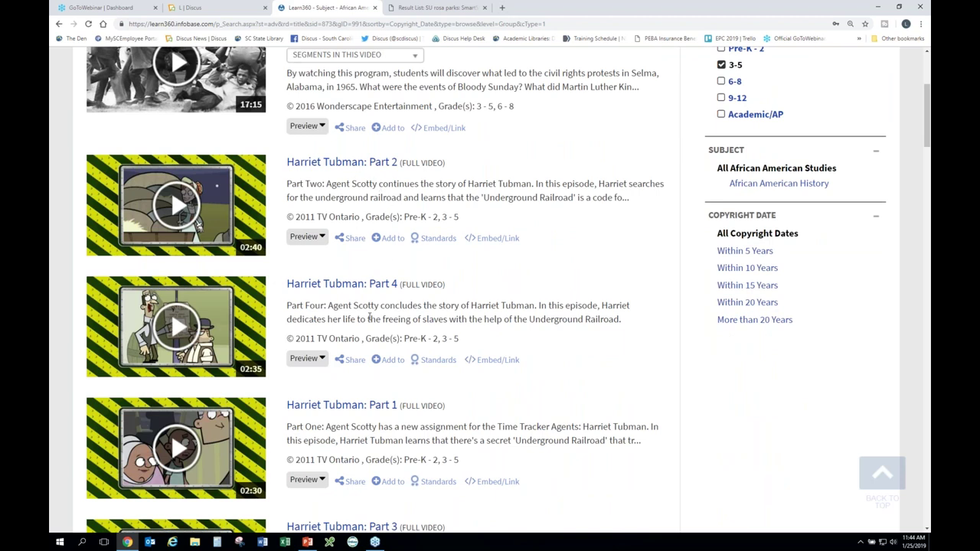
left_click(339, 164)
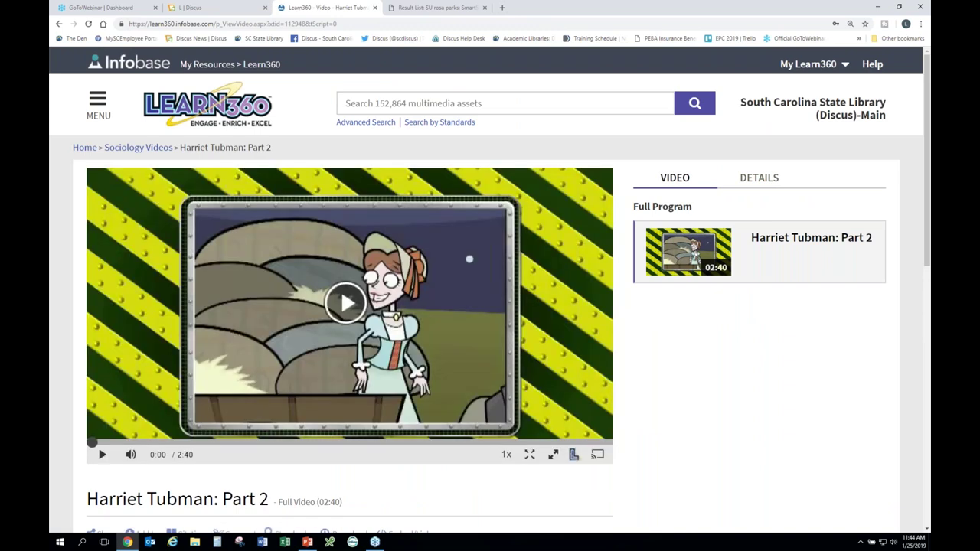
Review the description, tags and tools of the Harriet Tubman: Part 2 video and open its sharing options
scroll(383, 504, "down", 3)
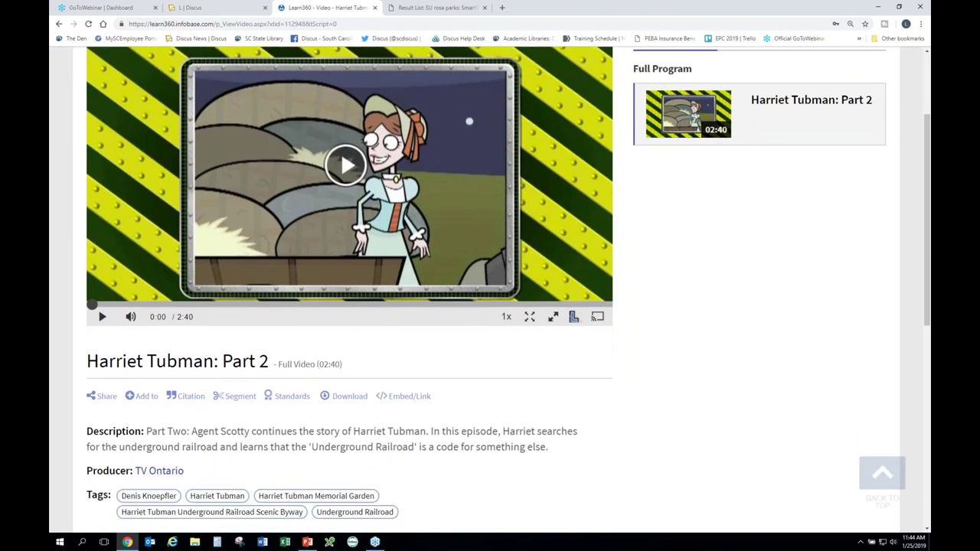
scroll(268, 393, "down", 1)
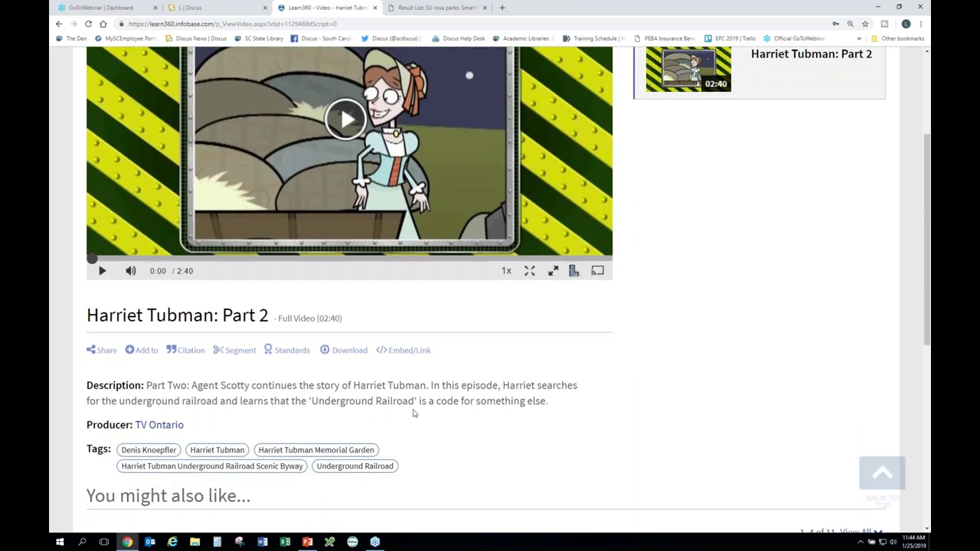
scroll(413, 413, "down", 2)
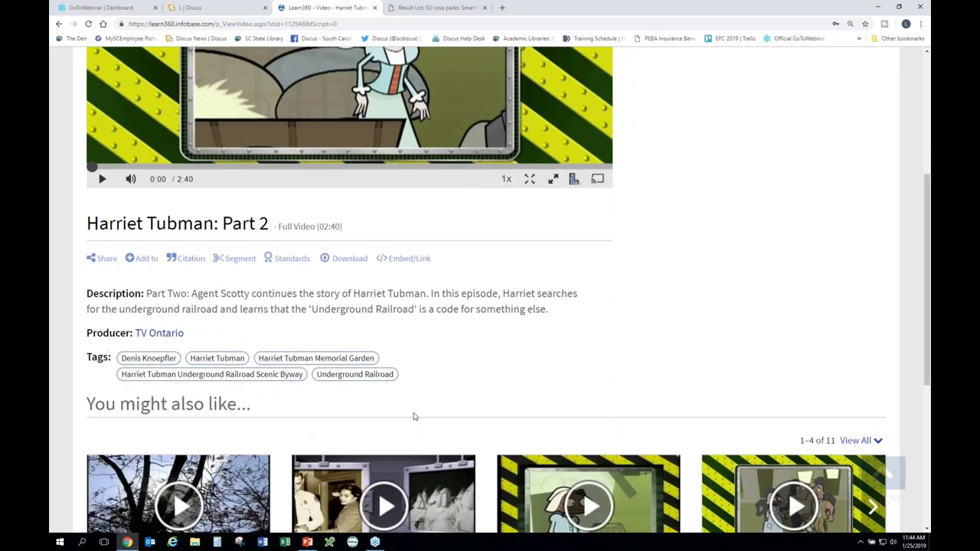
scroll(413, 417, "up", 2)
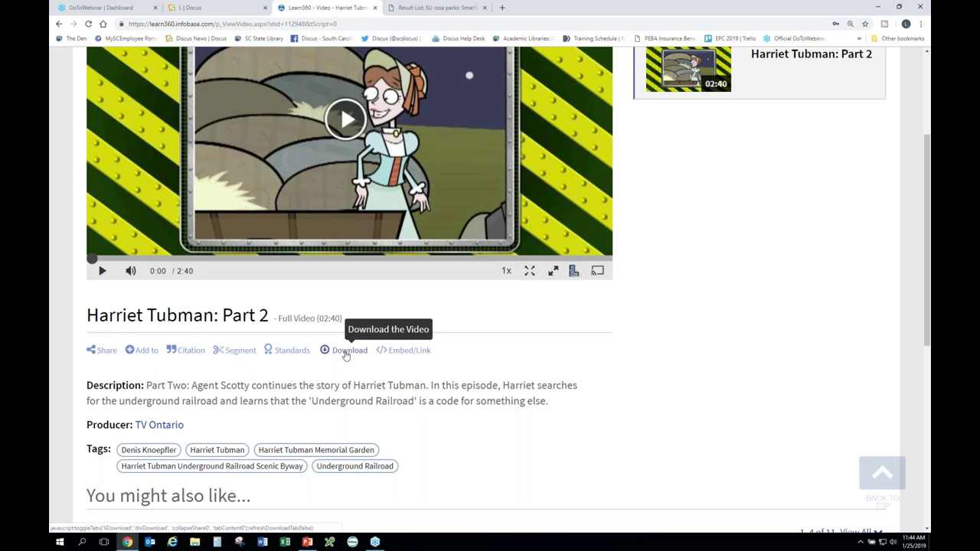
left_click(105, 353)
scroll(230, 420, "down", 1)
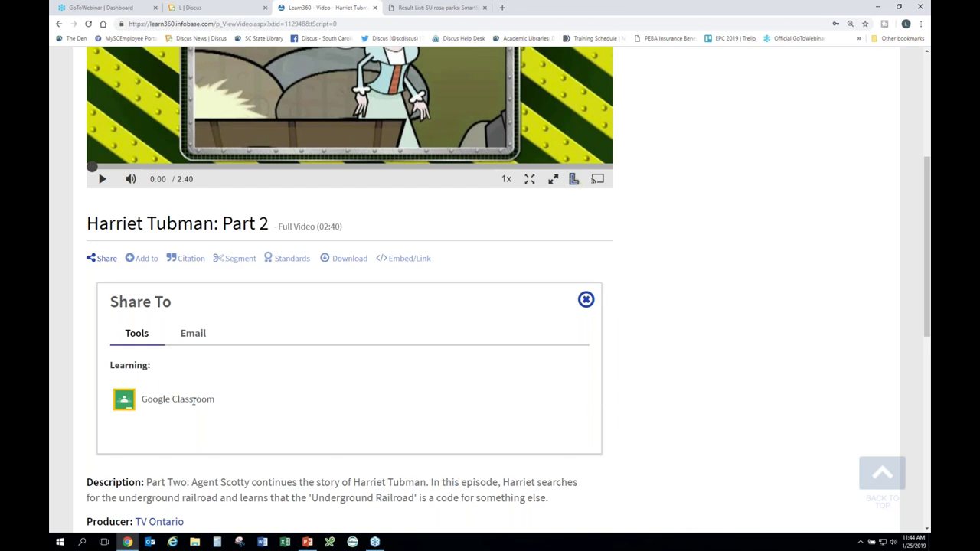
Show the email sharing form for the Harriet Tubman: Part 2 video and review its fields
left_click(198, 336)
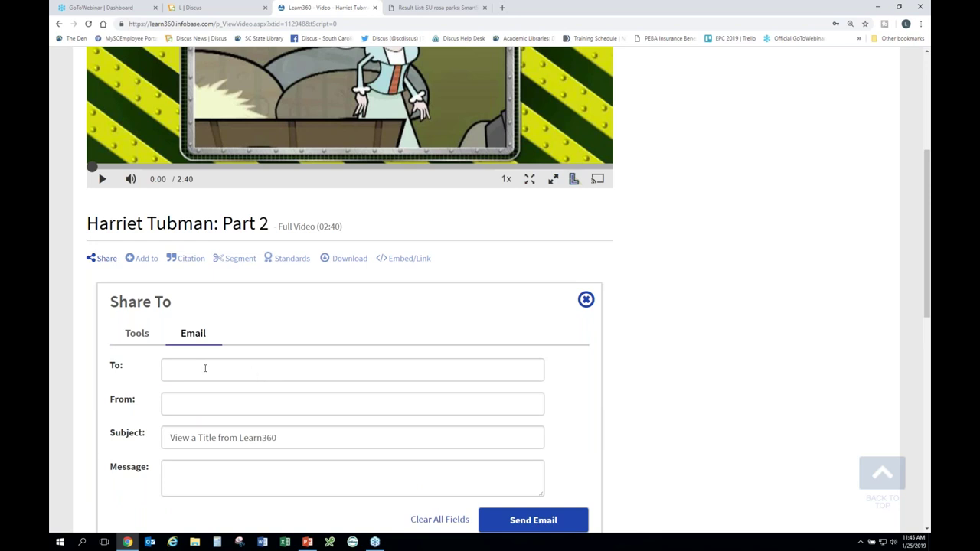
scroll(204, 368, "down", 1)
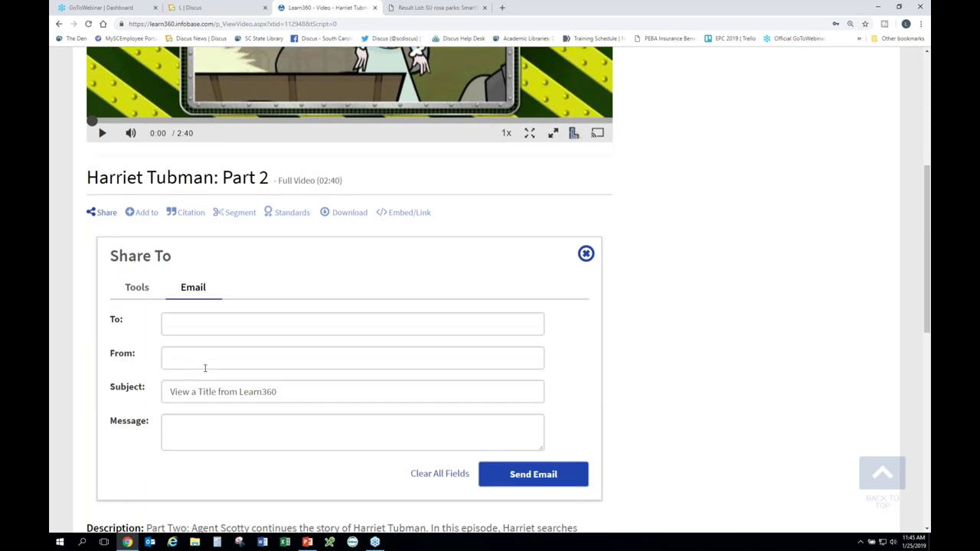
scroll(204, 369, "up", 1)
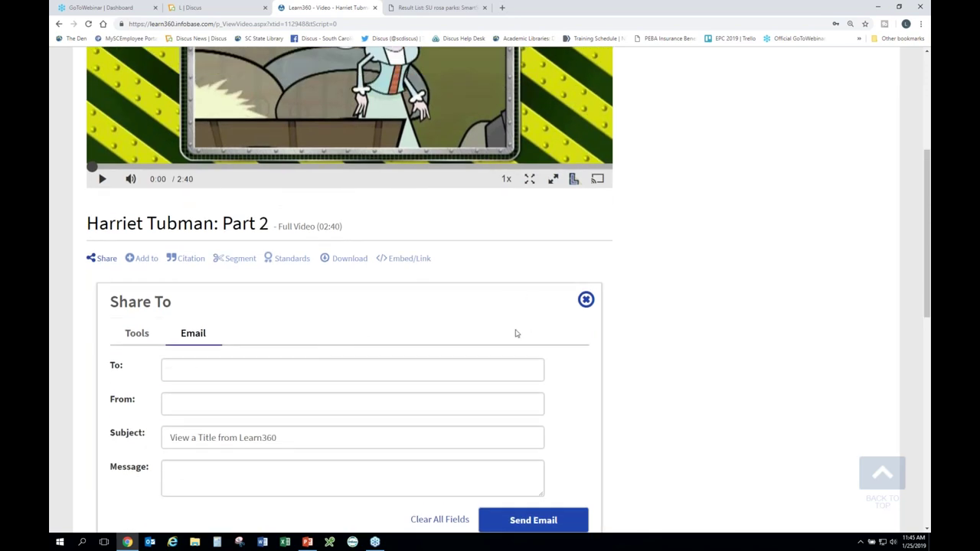
Search the Learn360 multimedia assets for "martin luther king jr"
scroll(632, 294, "up", 6)
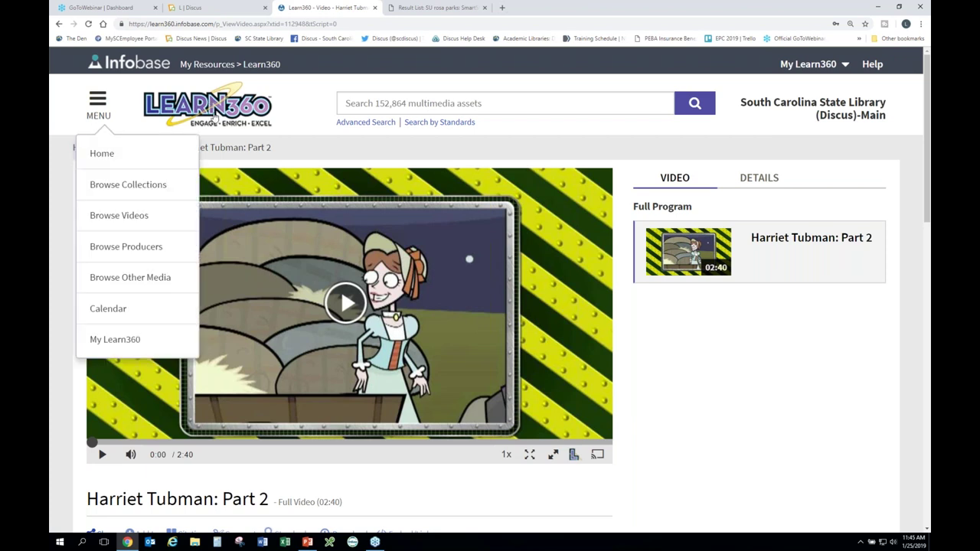
left_click(346, 103)
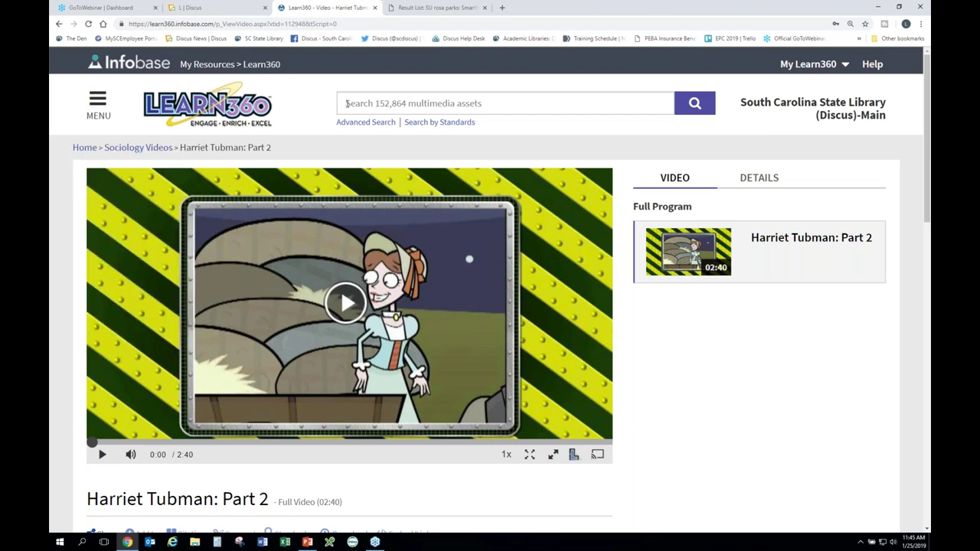
type("martin l")
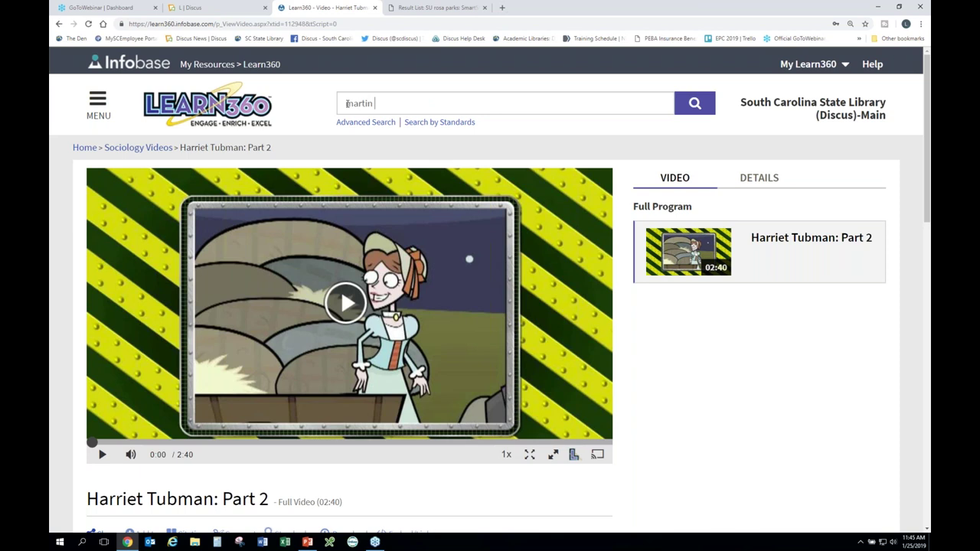
type("uther kin")
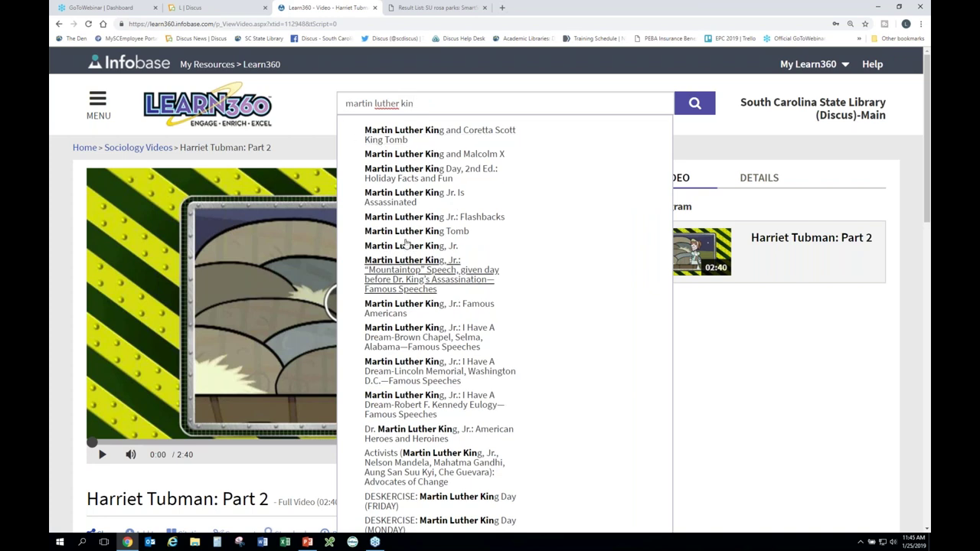
key("Escape")
type("g jr")
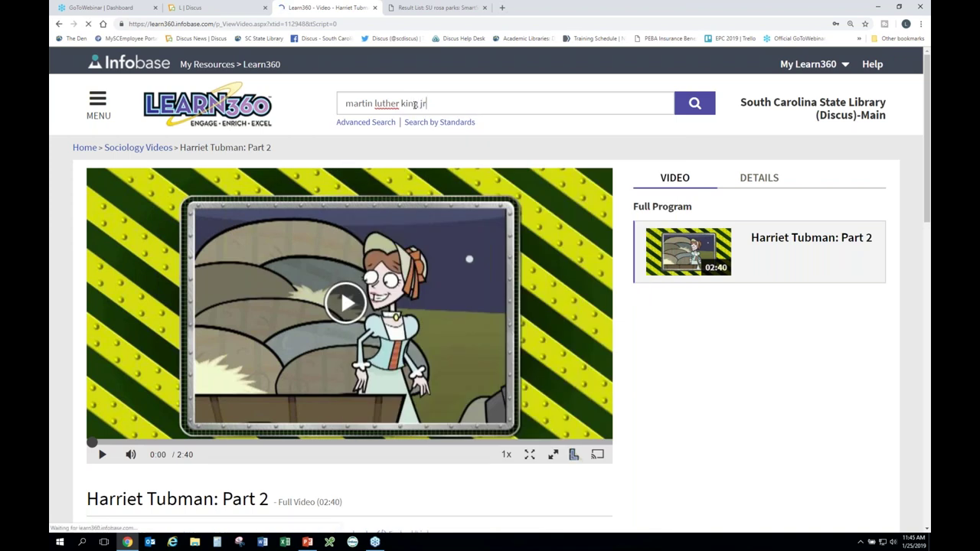
key("Return")
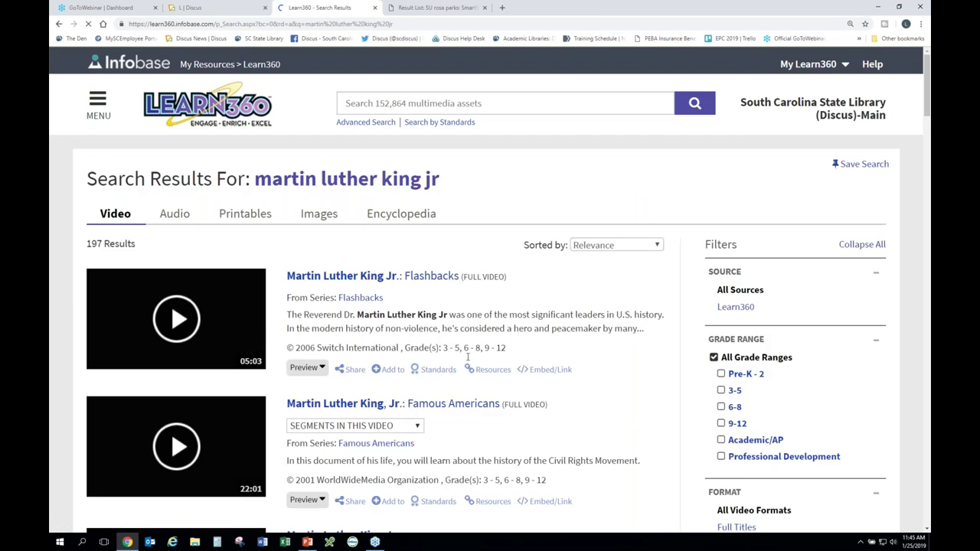
Look through the Martin Luther King Jr. search results for video, audio, printables, images and encyclopedia articles
scroll(226, 170, "down", 1)
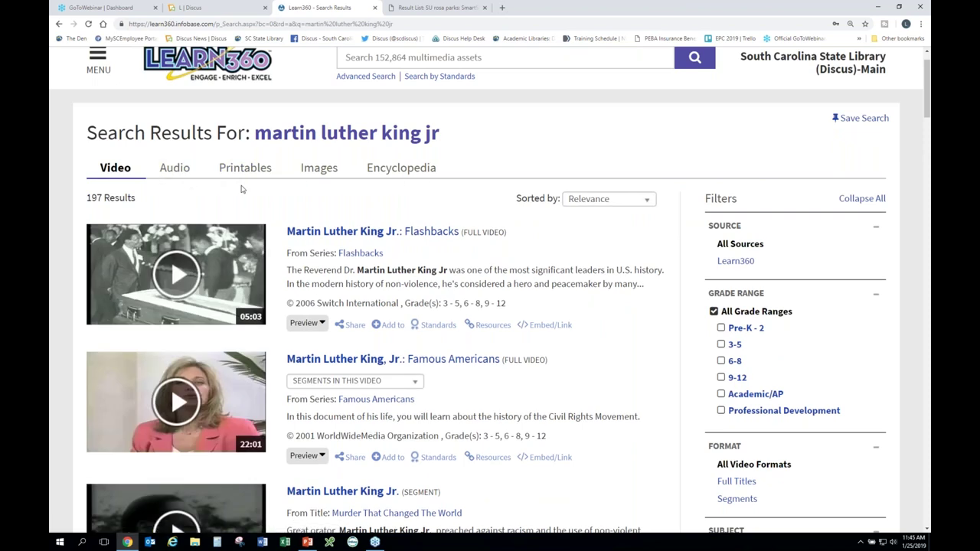
left_click(176, 170)
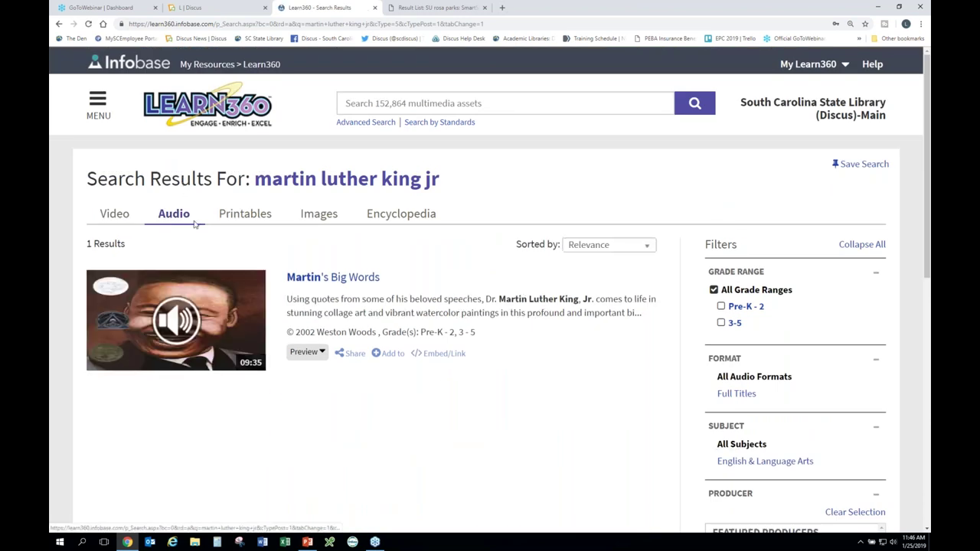
left_click(247, 215)
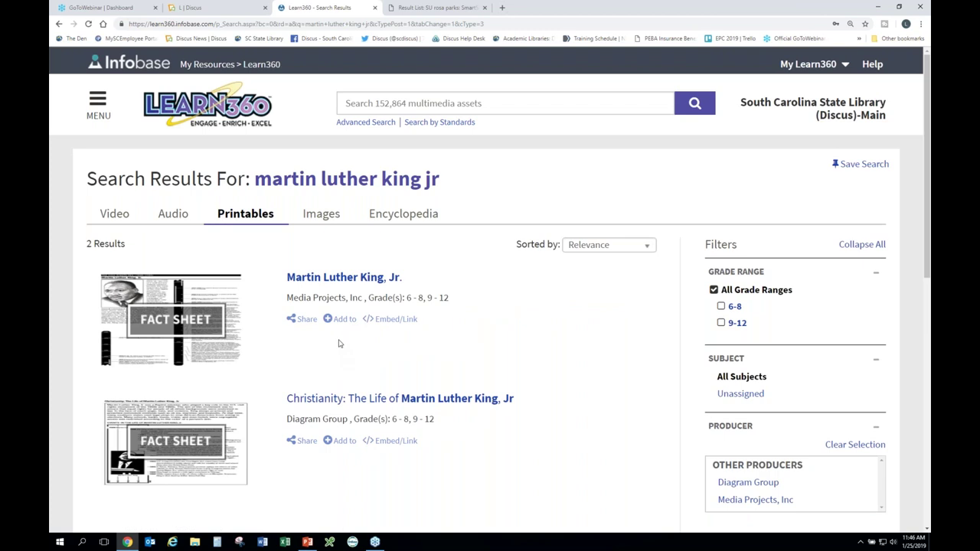
left_click(323, 216)
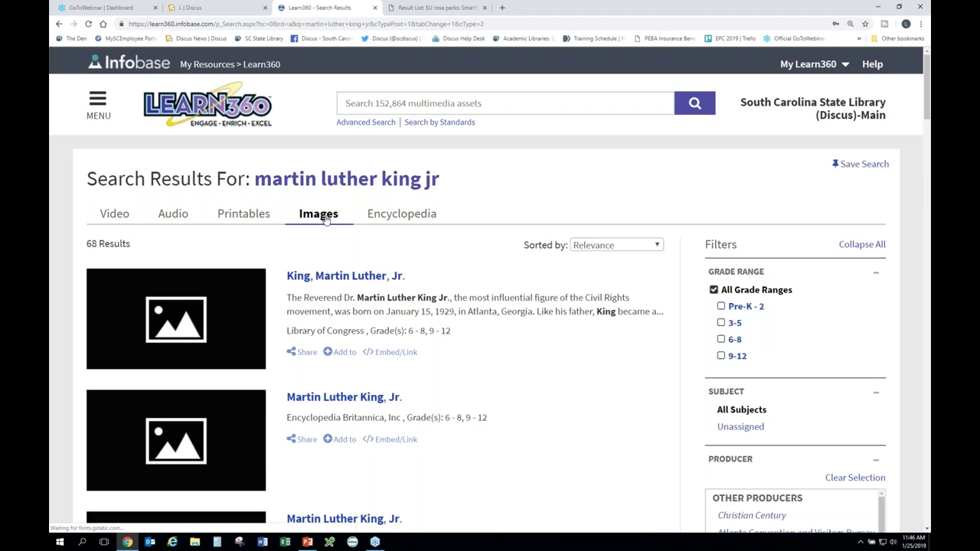
left_click(404, 219)
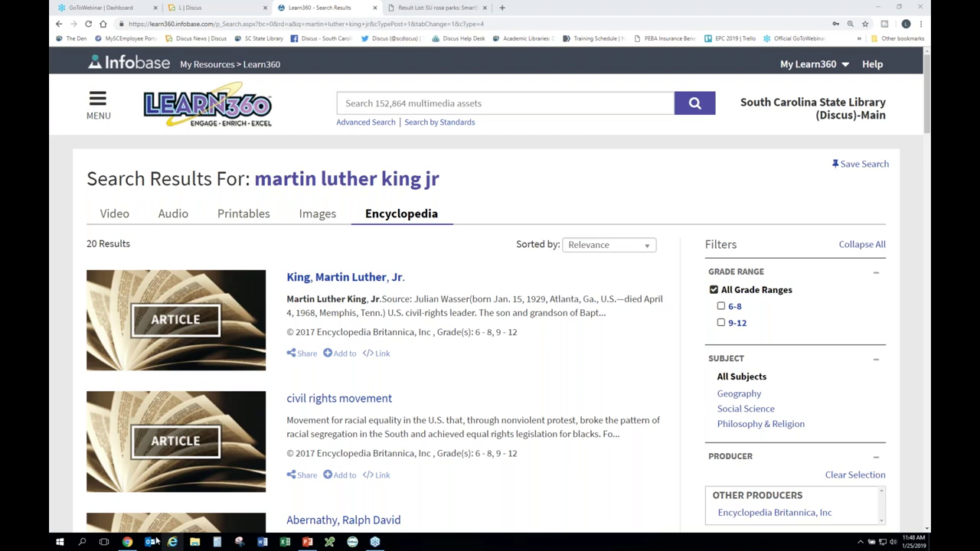
Switch to the PowerPoint presentation and start the slide show from the contact information slide
mouse_move(128, 543)
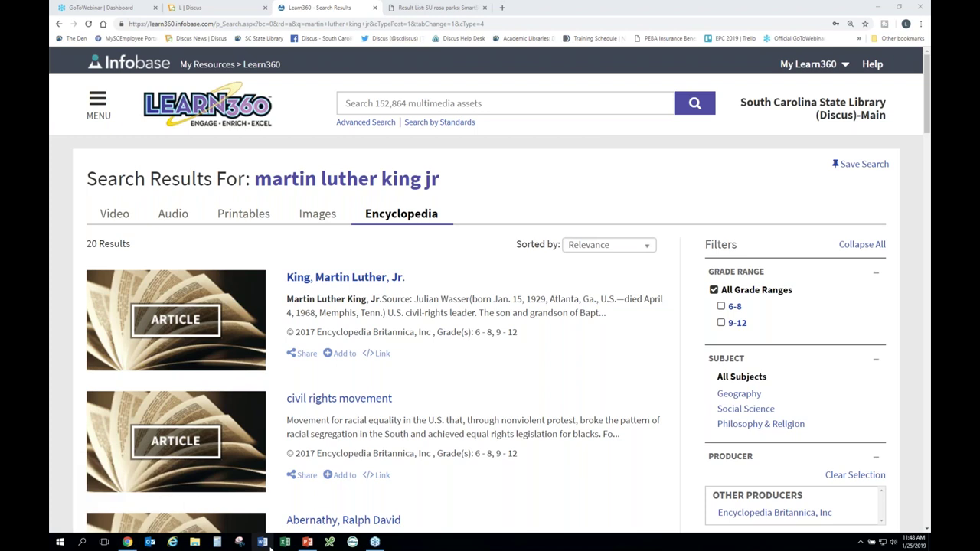
left_click(307, 542)
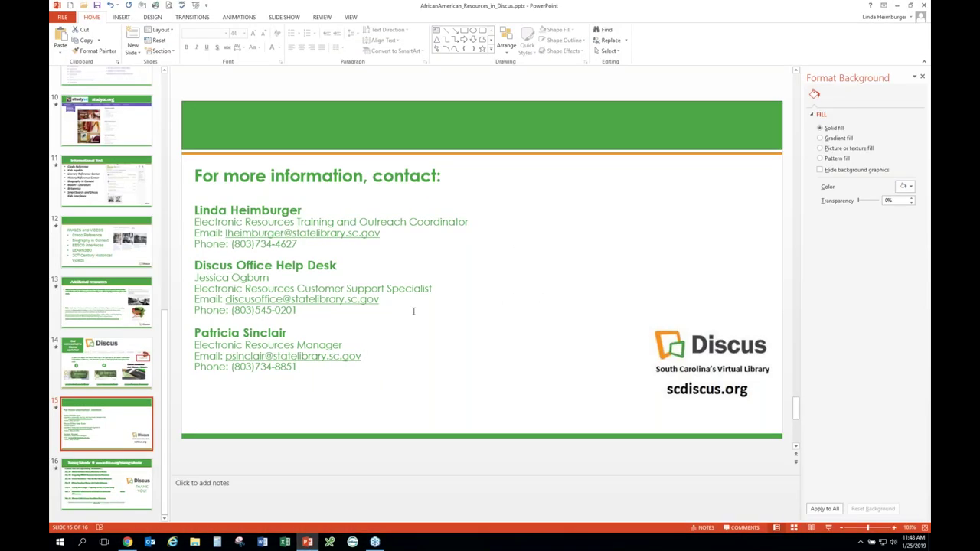
left_click(827, 528)
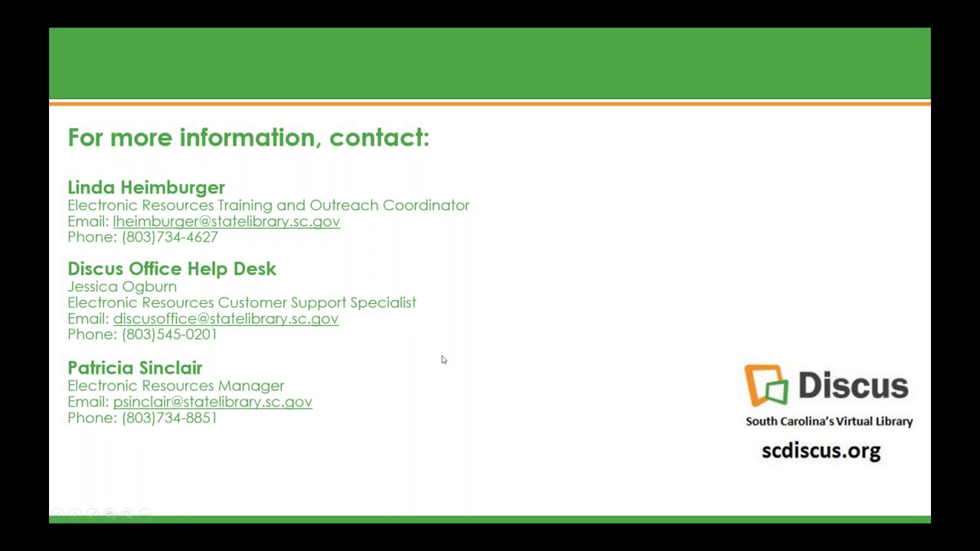